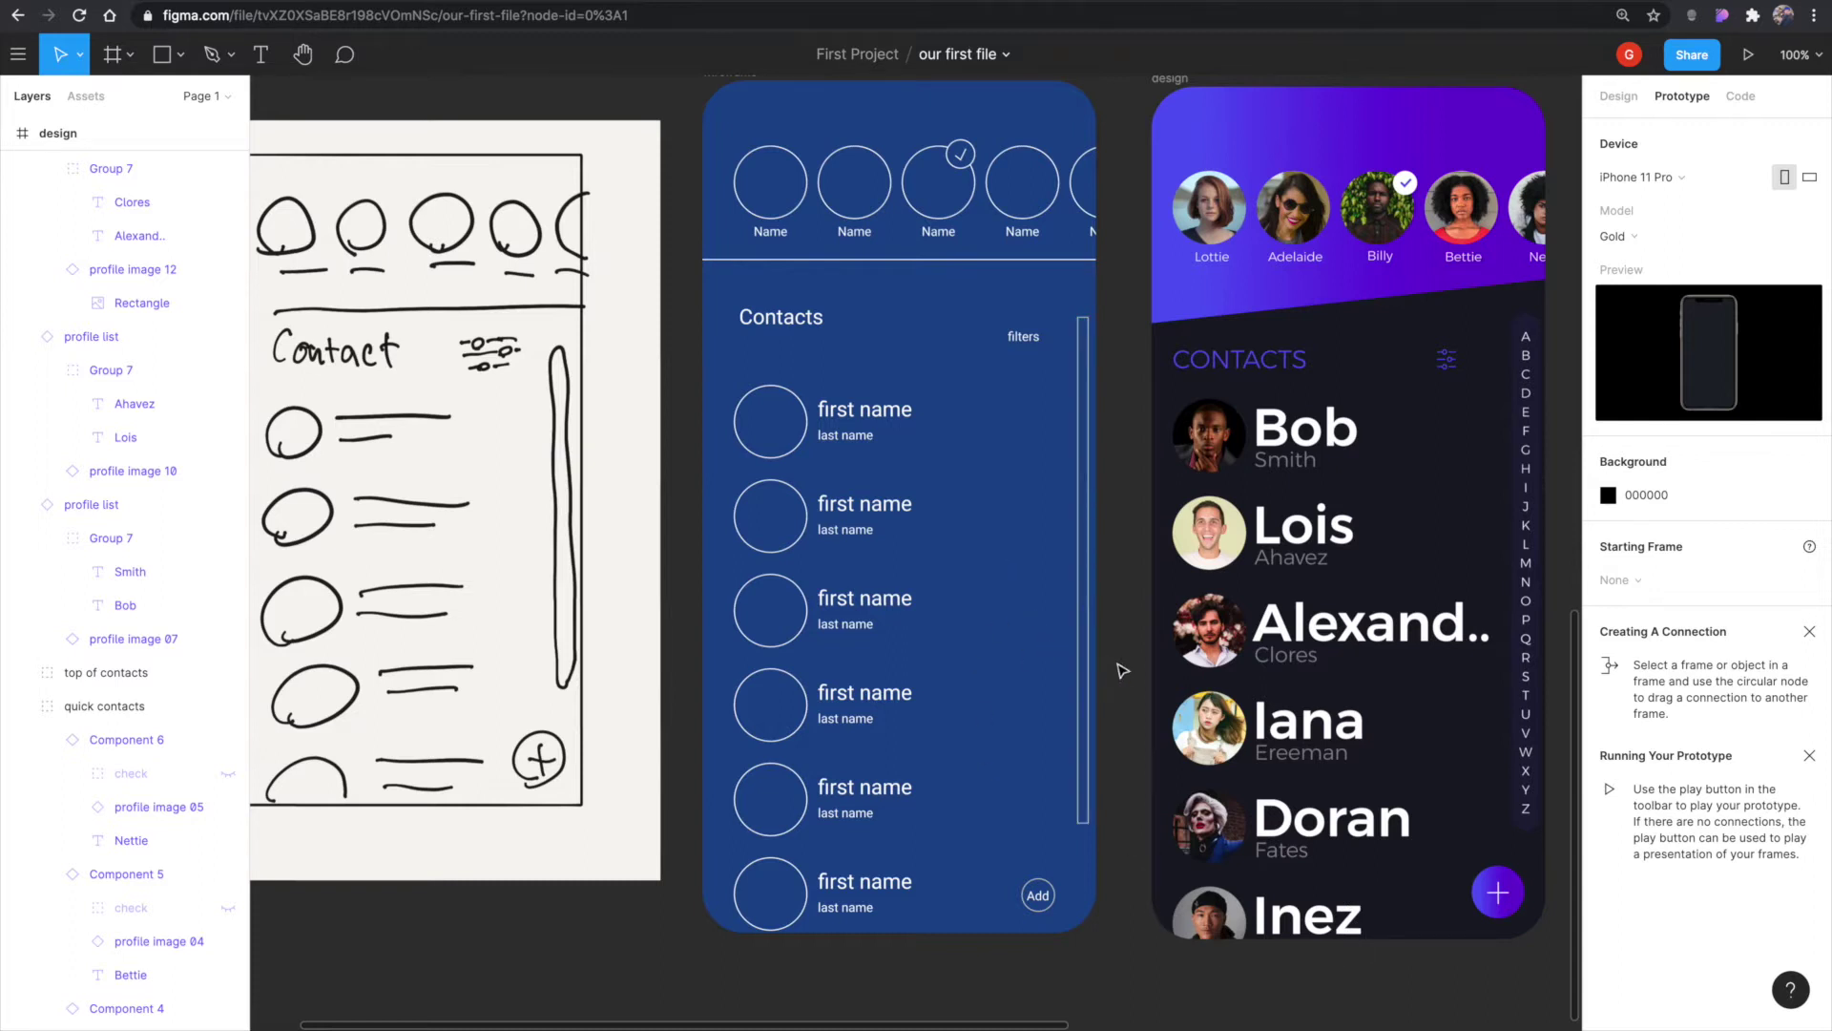
# Drag the profile frame right beside the contacts design frame, then clear the selection.
pyautogui.moveTo(1122, 672); pyautogui.dragTo(1048, 681)
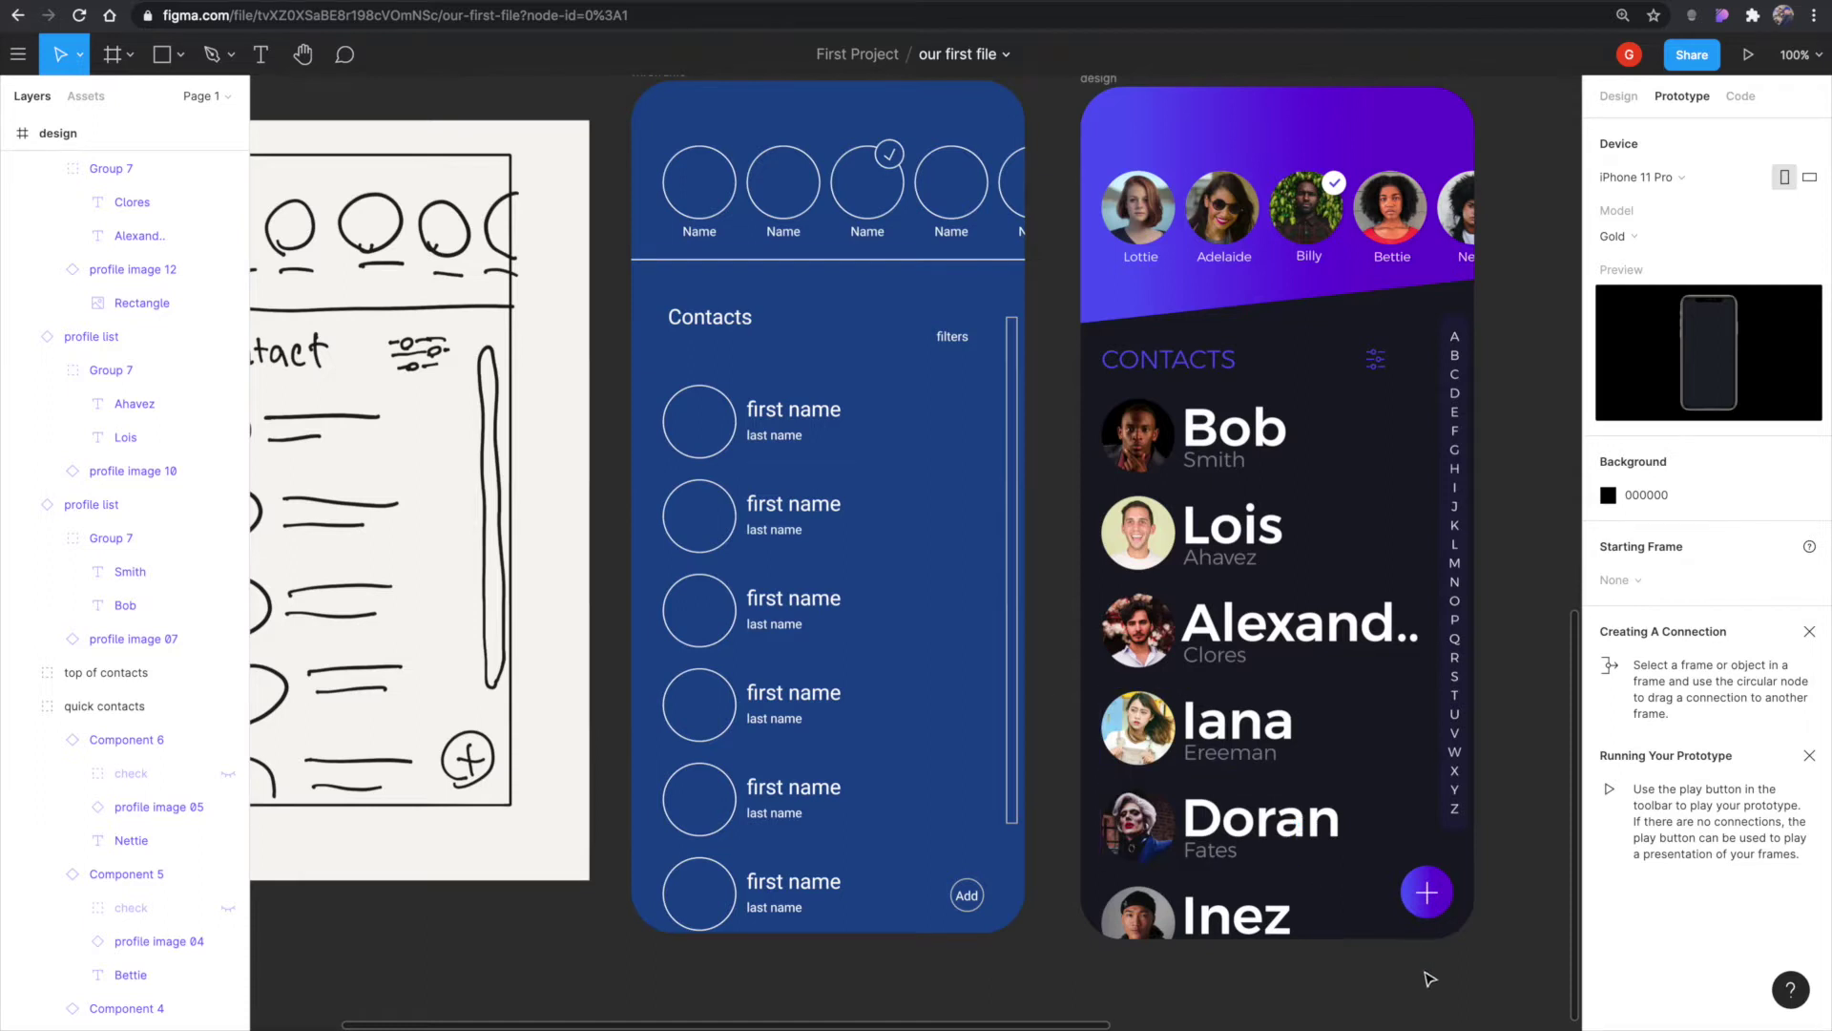
pyautogui.hscroll(10, 1434, 971)
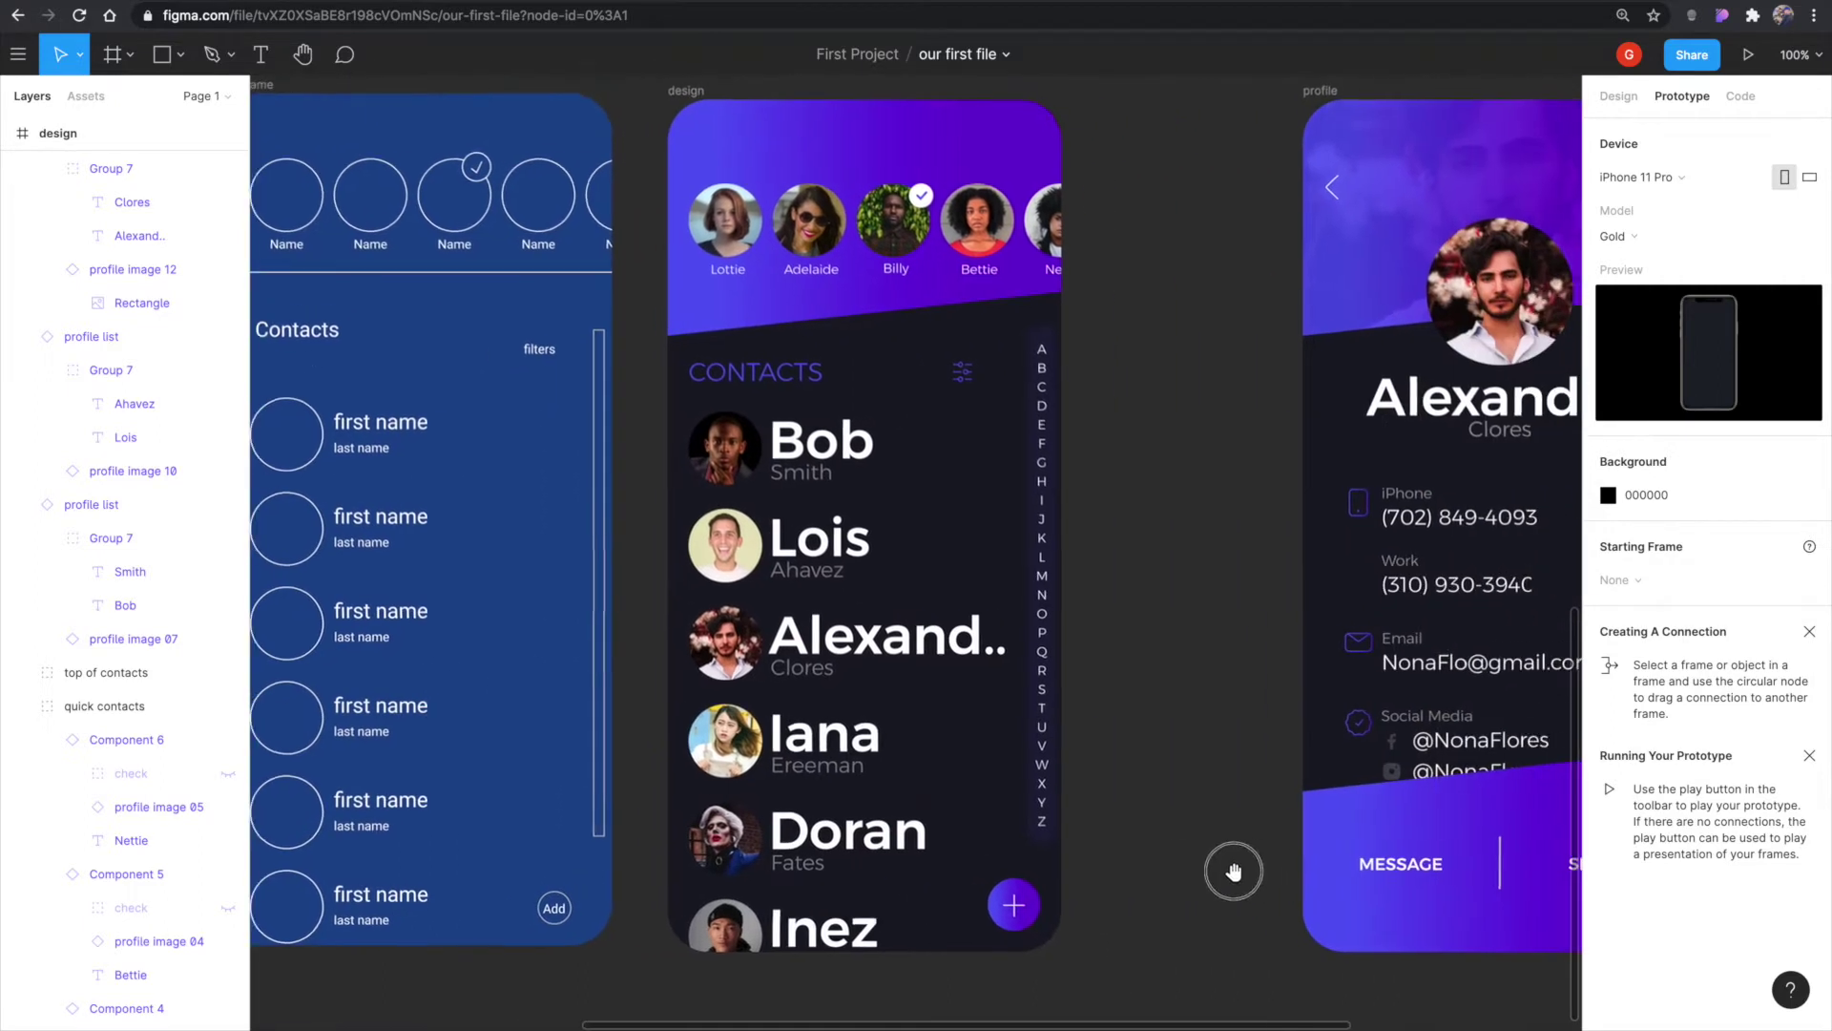
pyautogui.moveTo(1289, 96); pyautogui.dragTo(1104, 153)
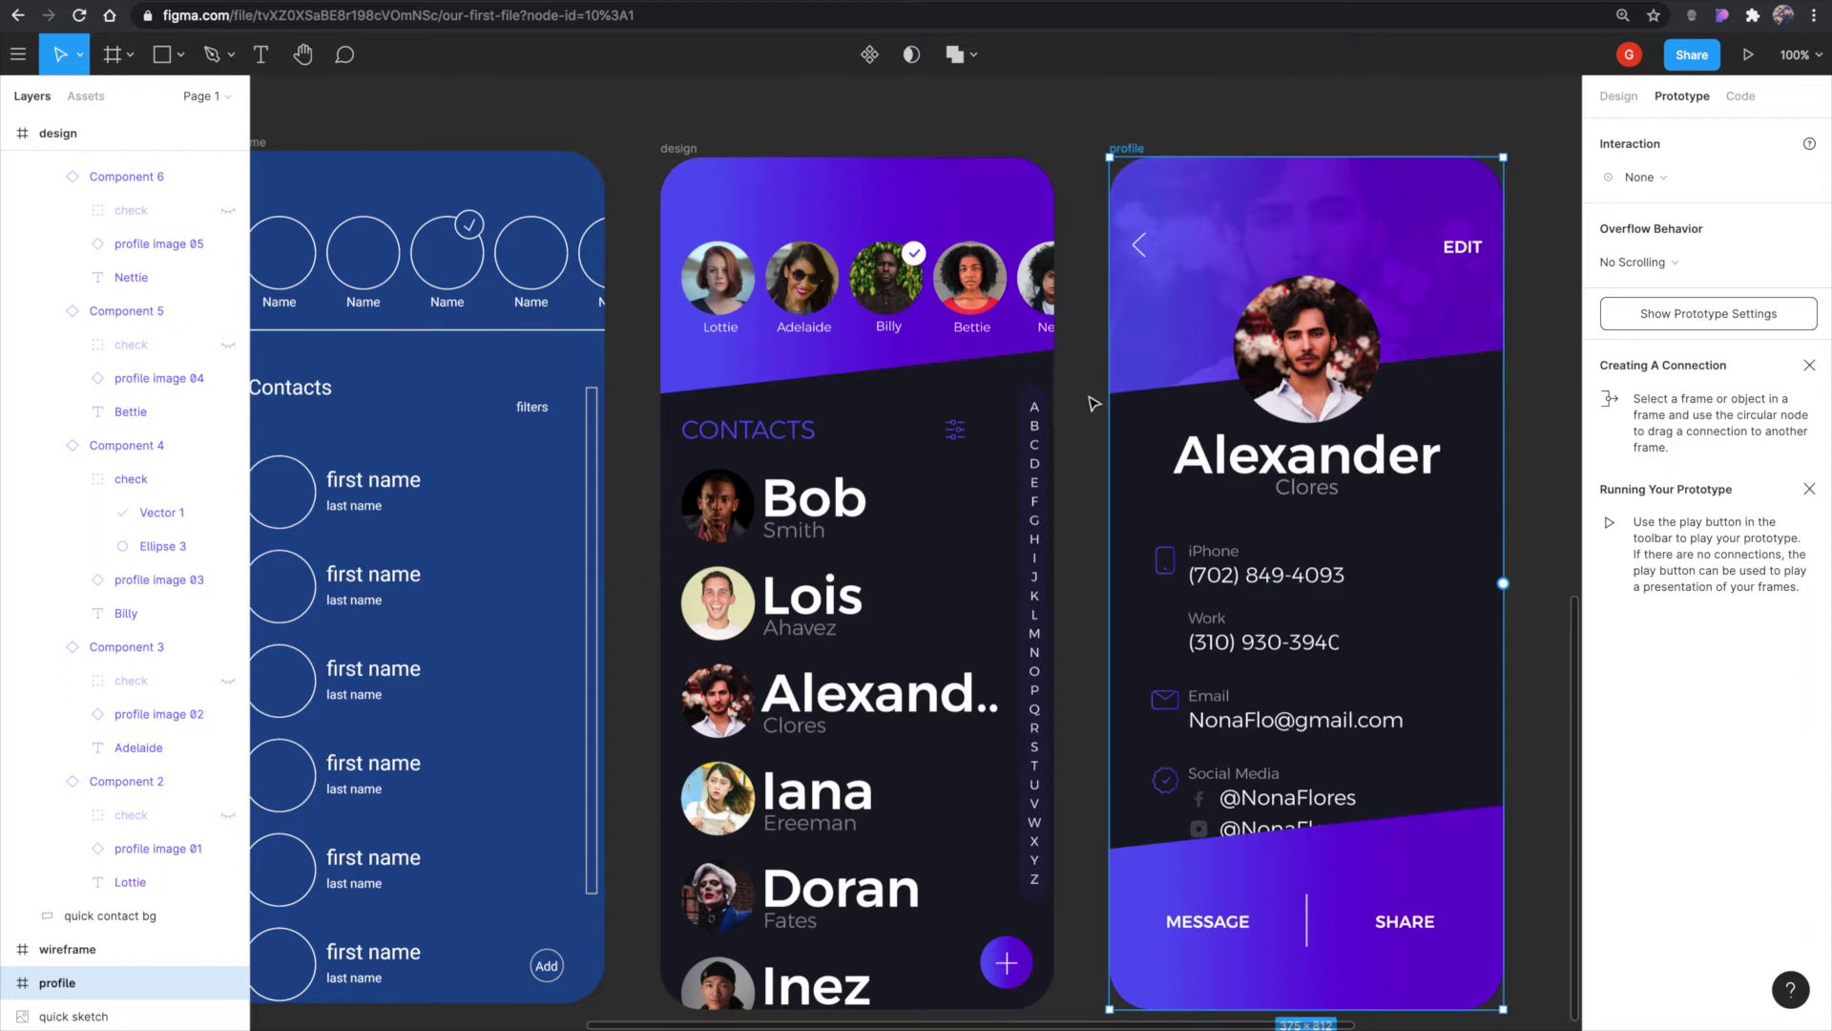
pyautogui.moveTo(1094, 404); pyautogui.dragTo(1066, 360)
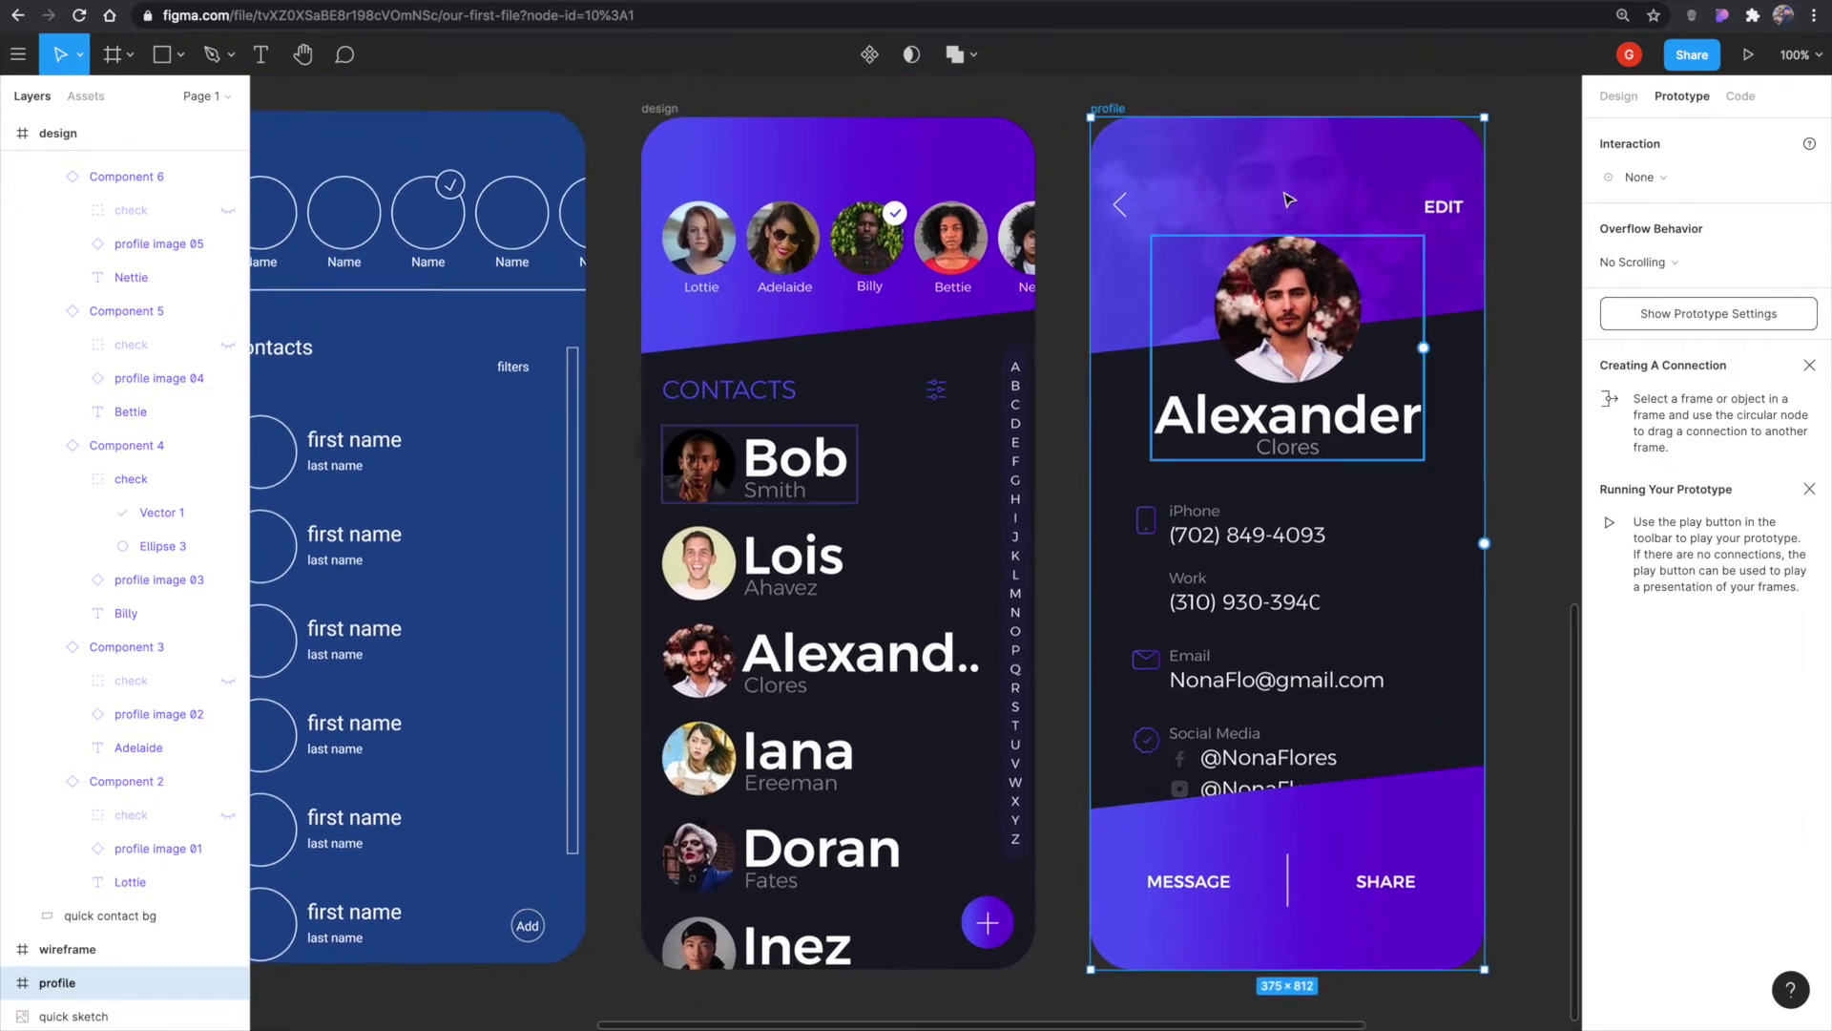
pyautogui.click(1616, 97)
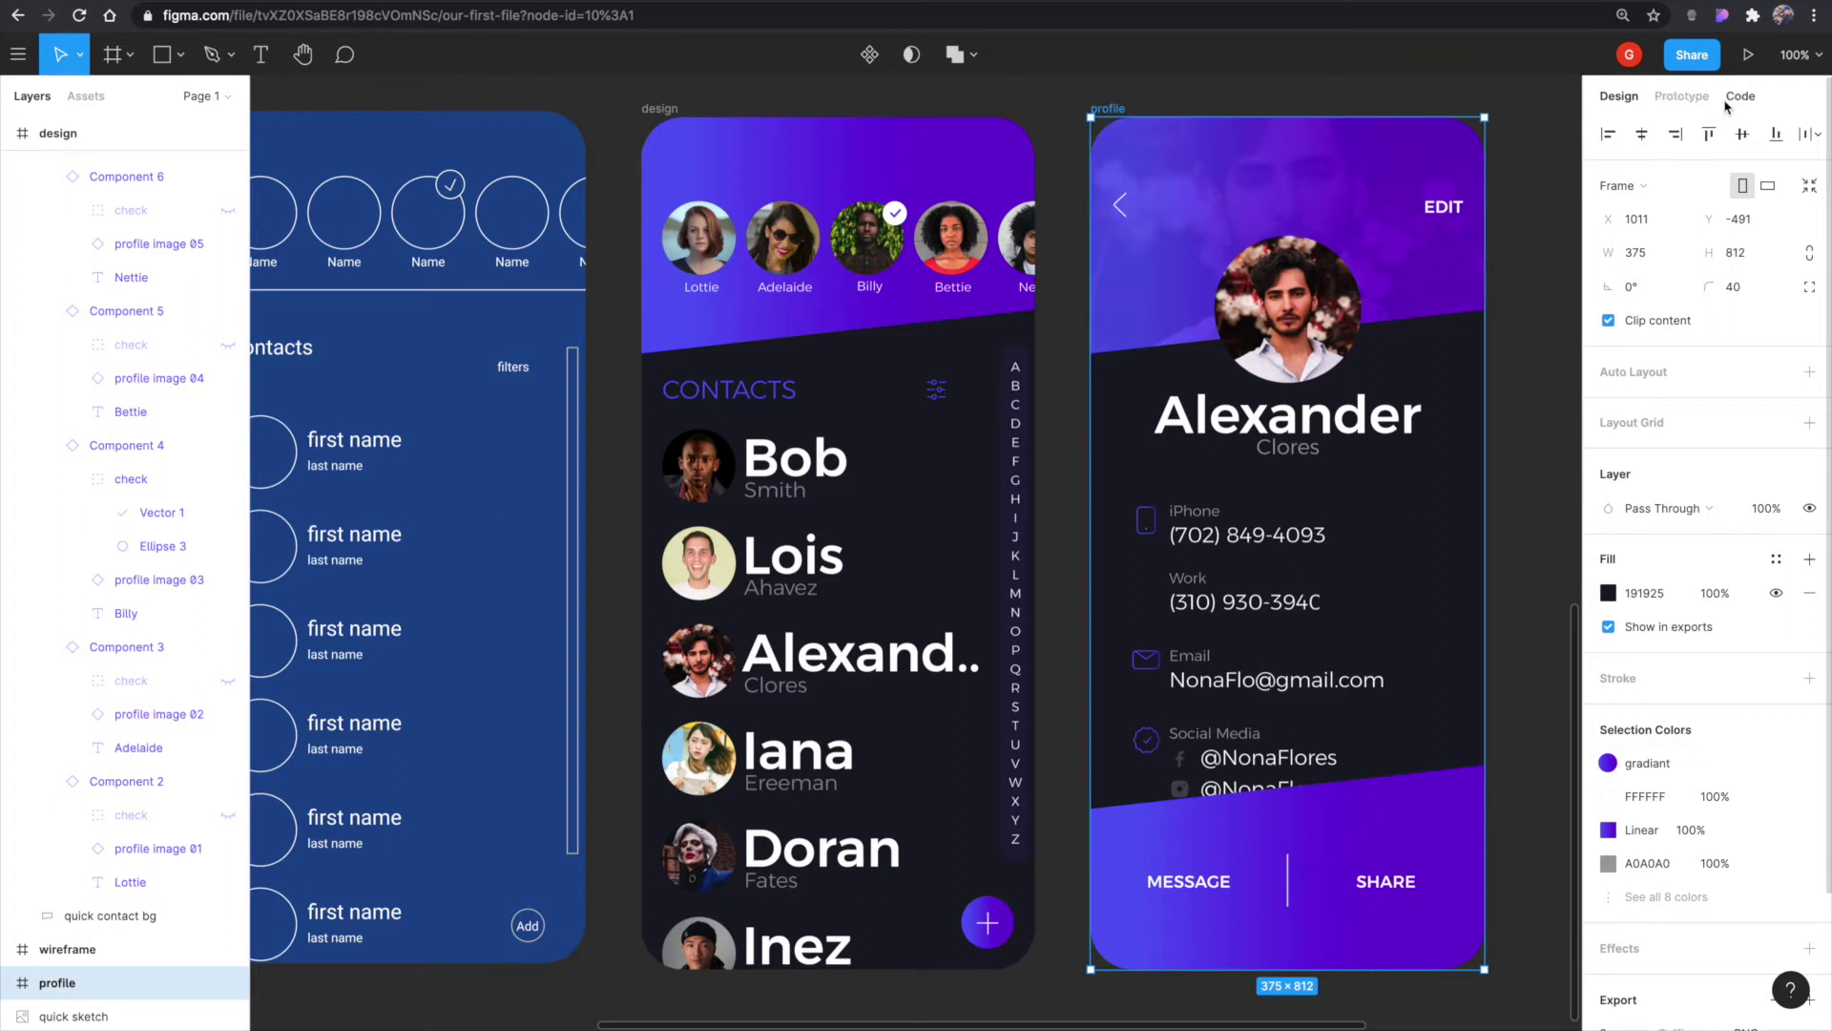
pyautogui.click(1684, 99)
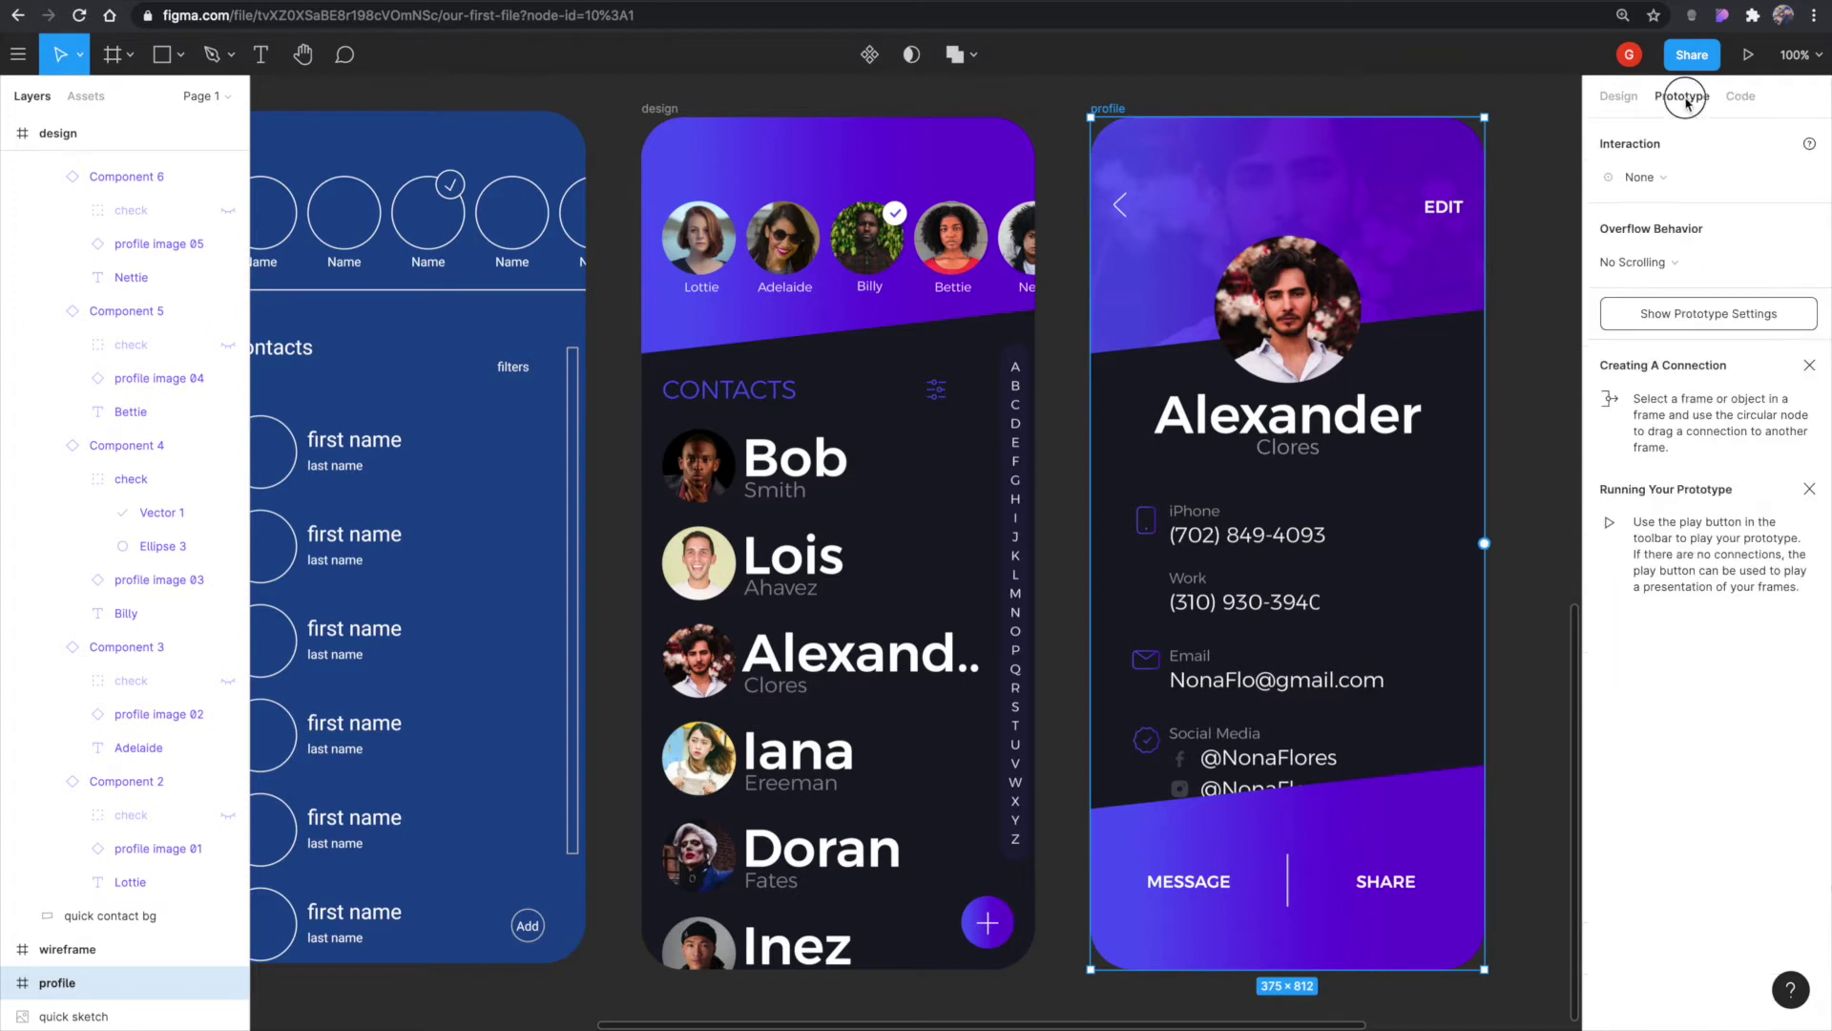
pyautogui.click(1553, 313)
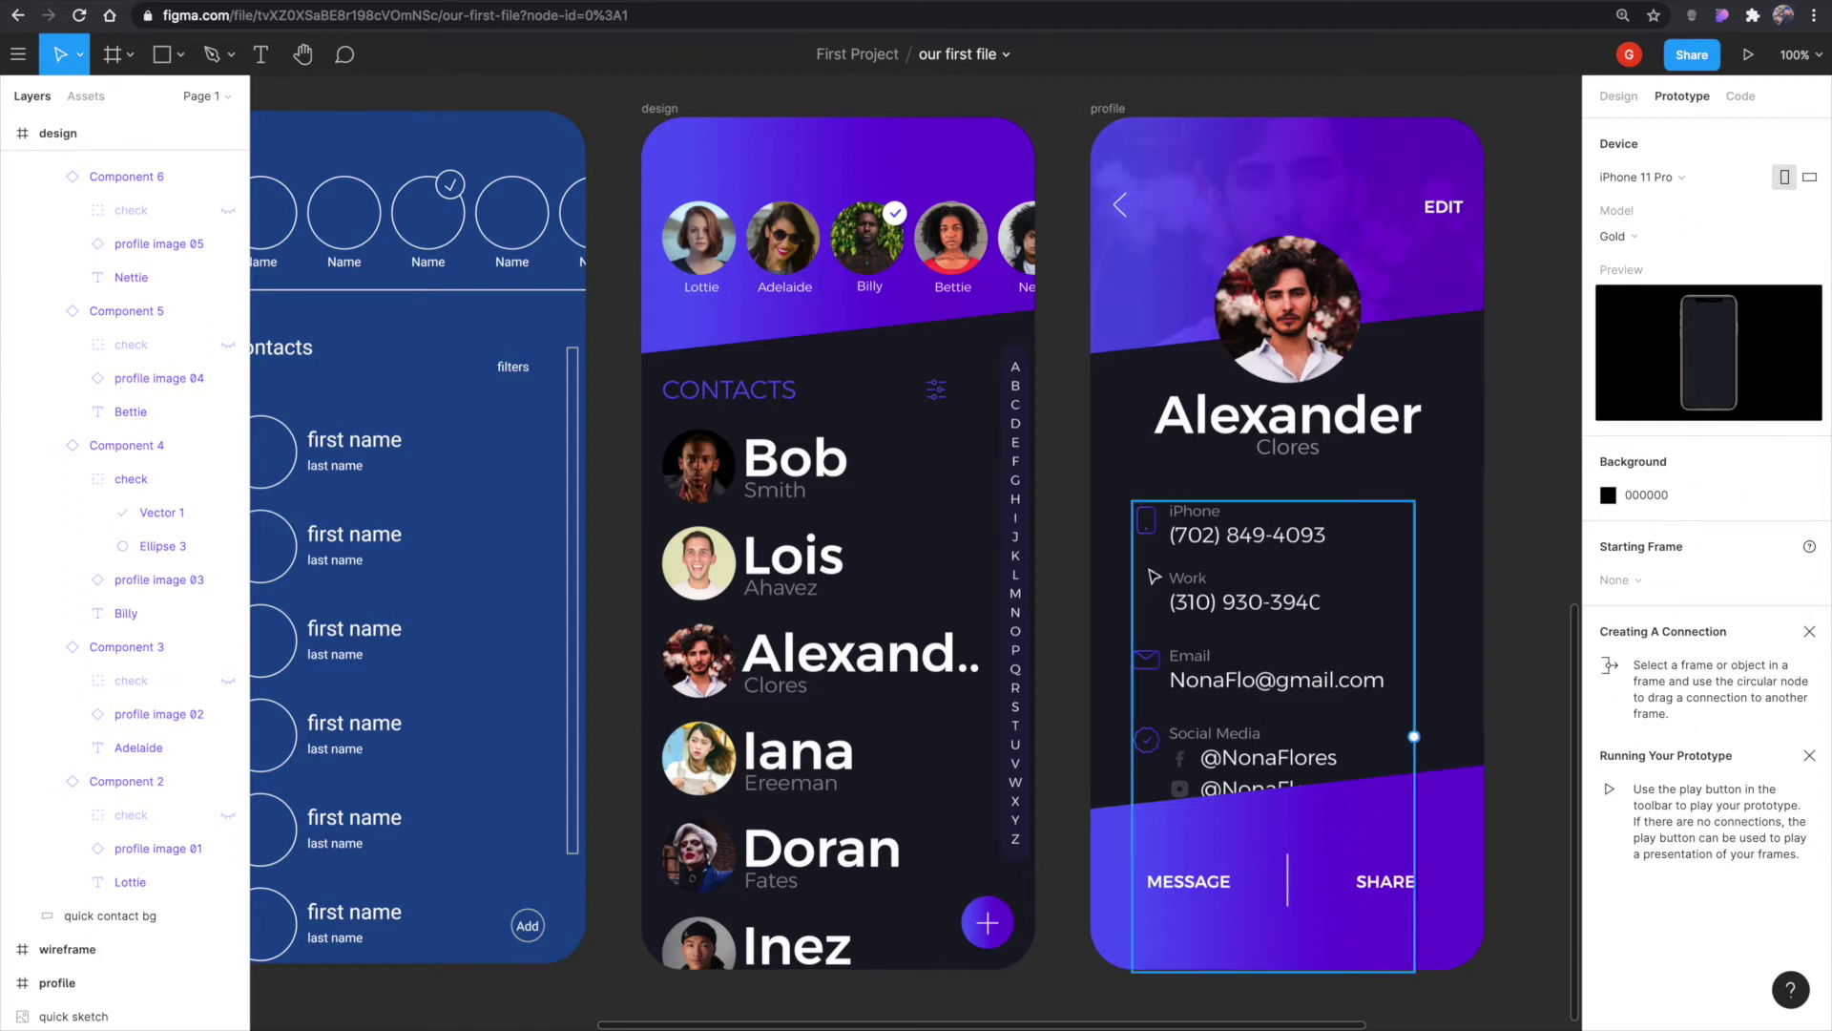
# Link Group 7 in Alexander's row to the profile frame with On Tap, Navigate To, Instant.
pyautogui.click(814, 666)
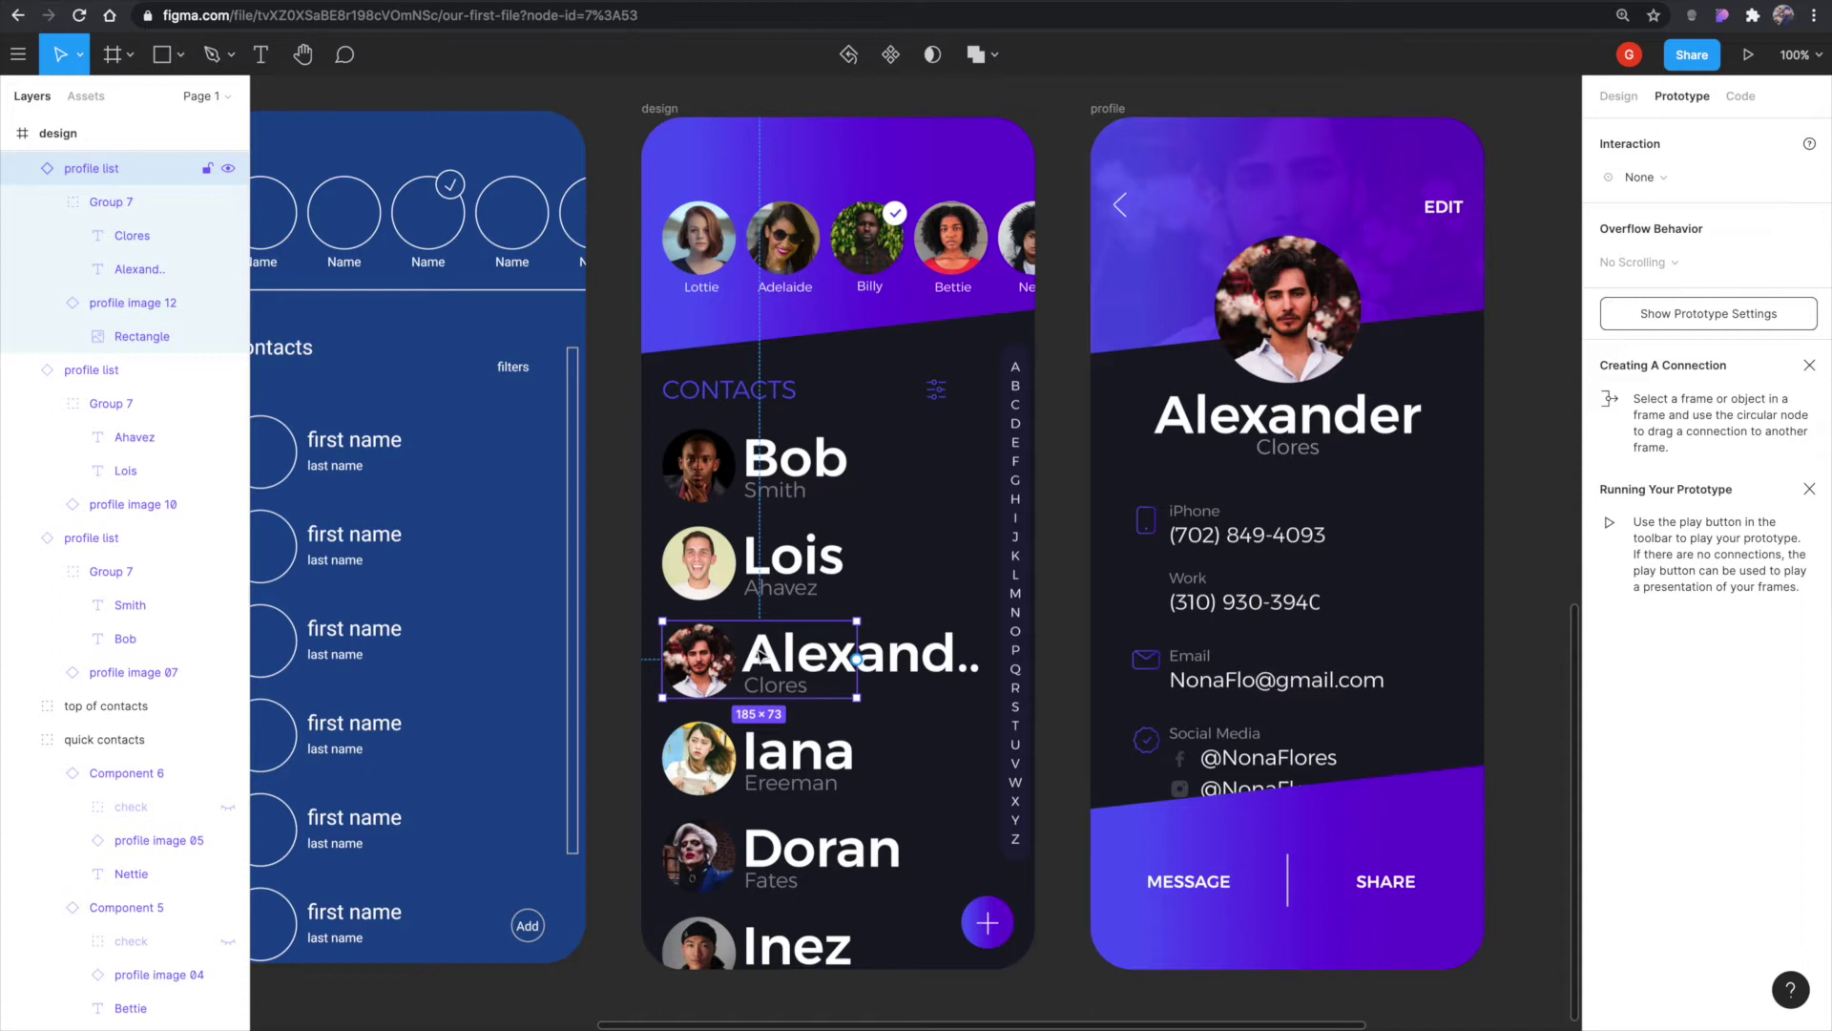
pyautogui.click(944, 674)
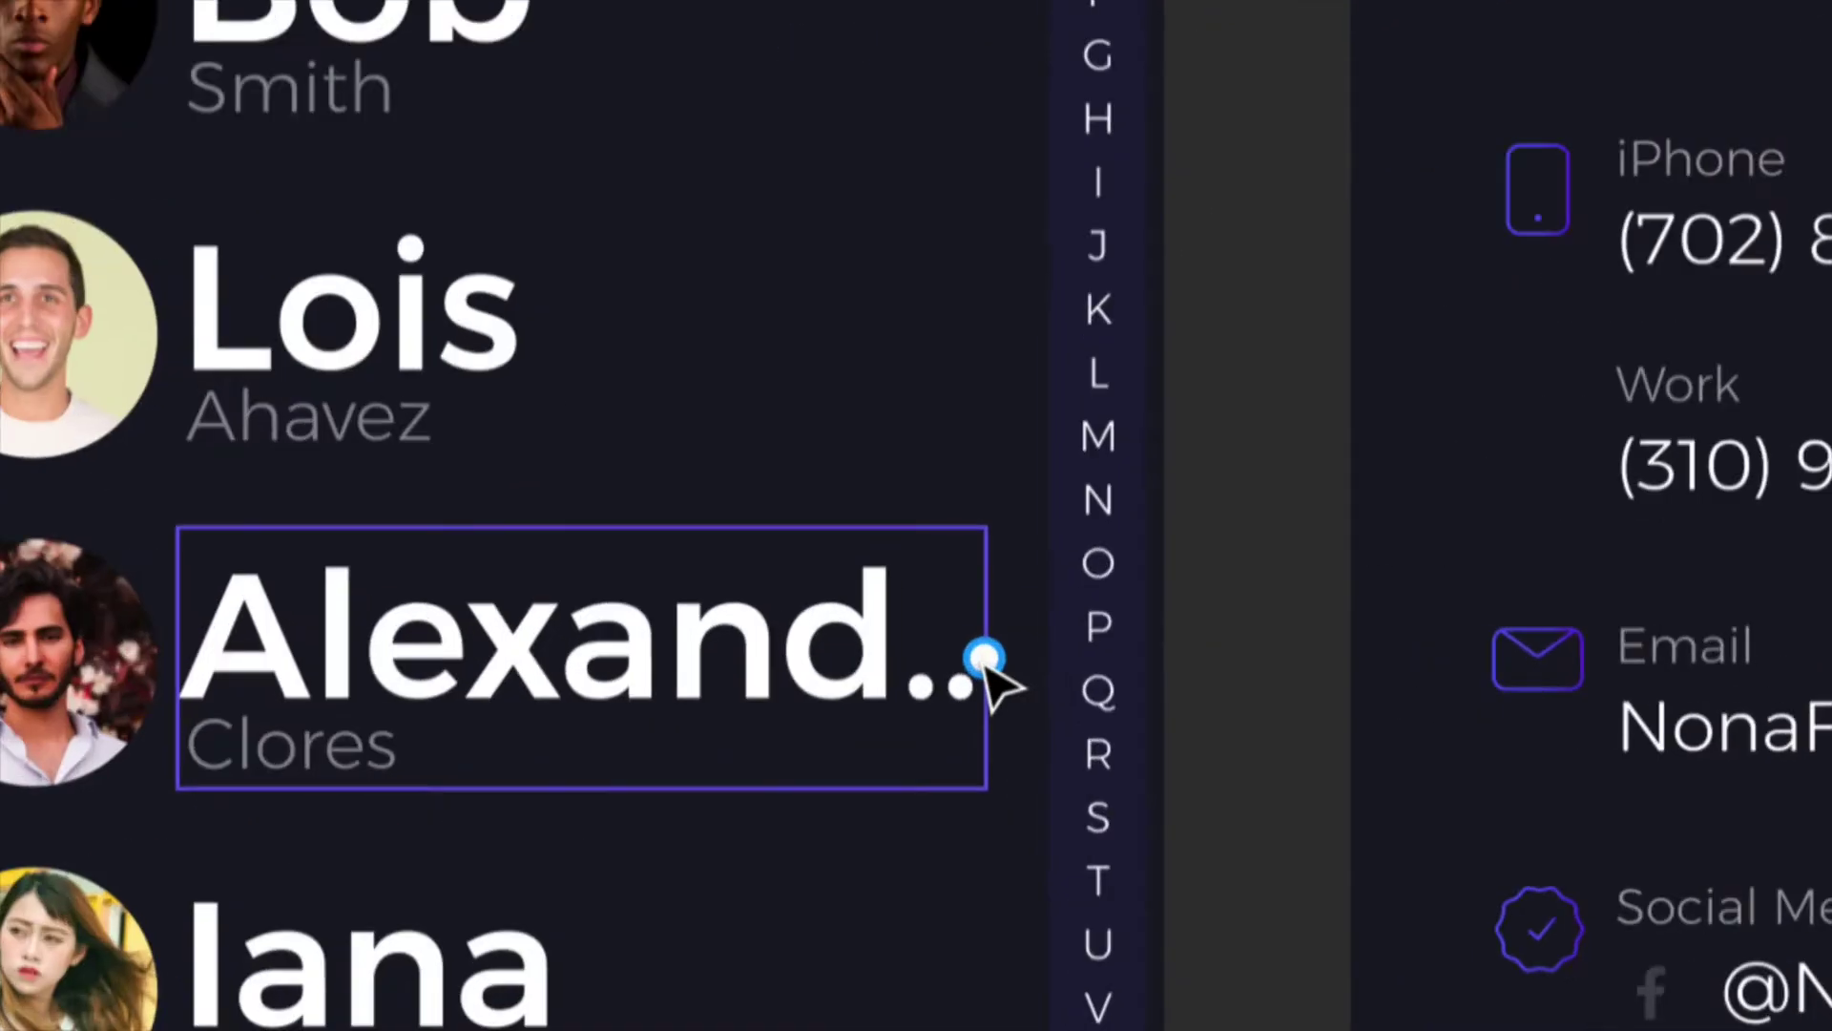
pyautogui.moveTo(989, 661); pyautogui.dragTo(1116, 598)
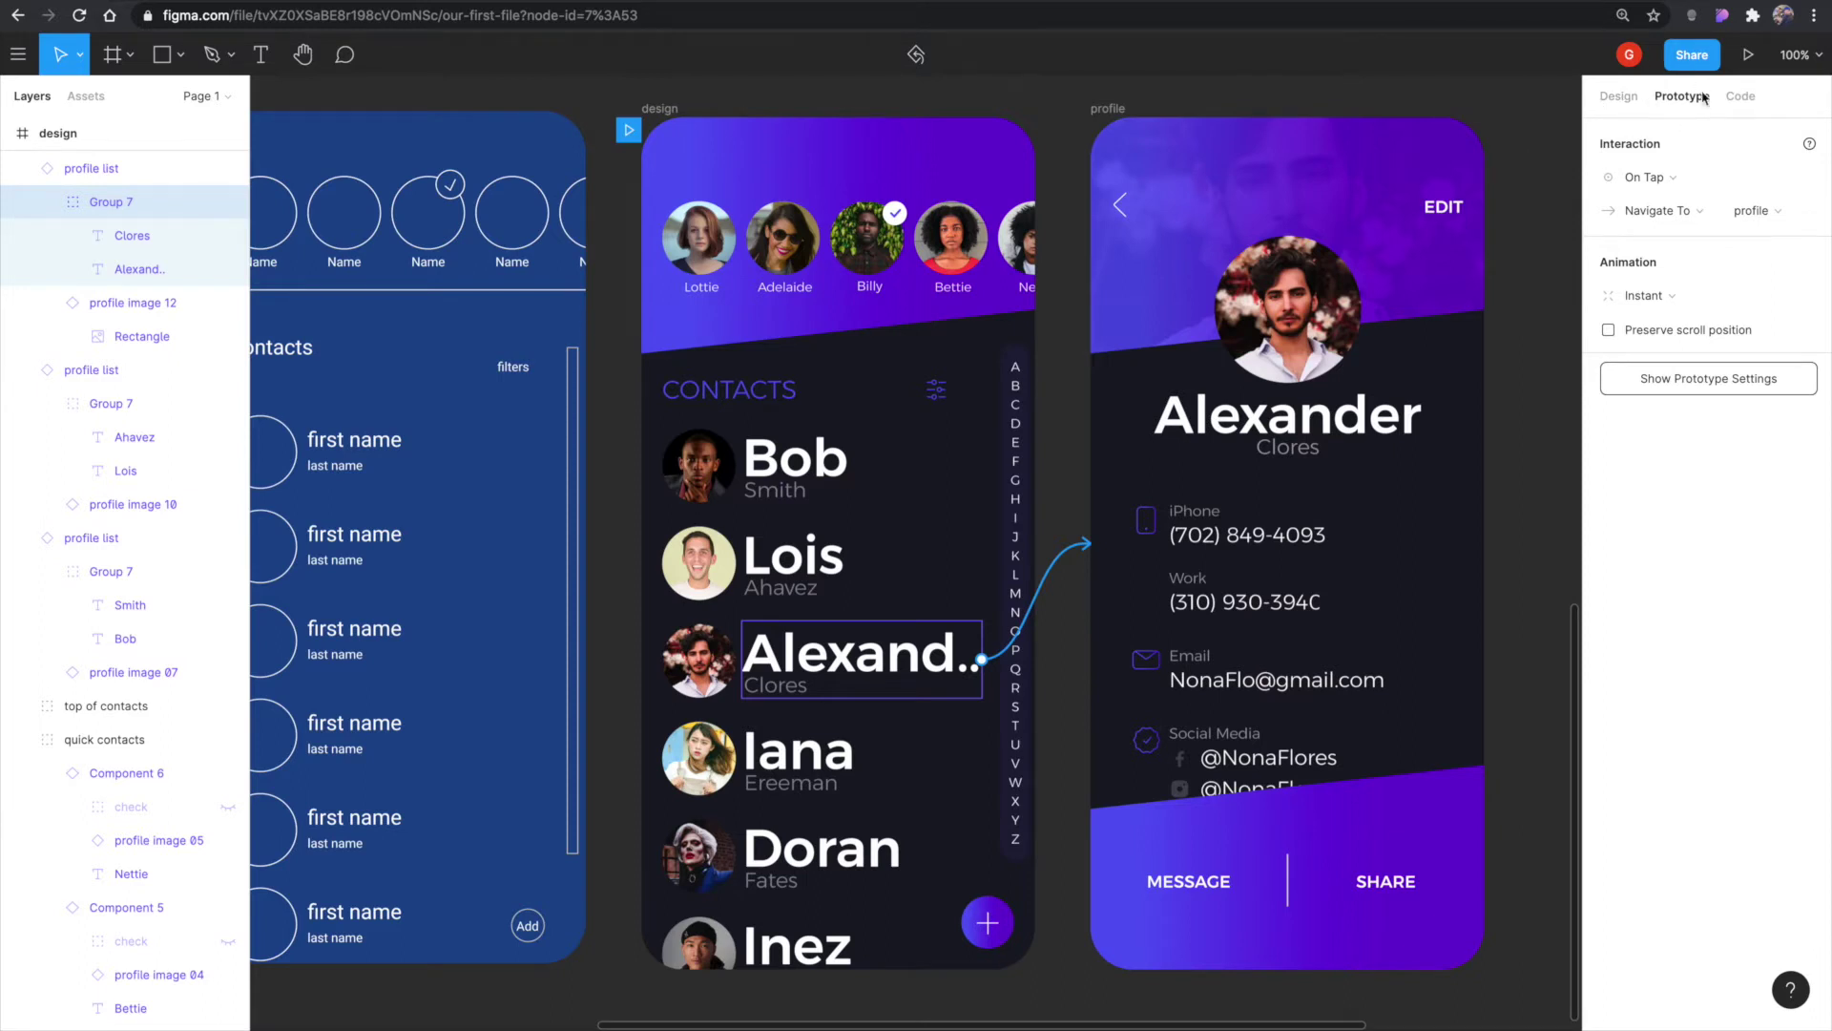
pyautogui.click(1750, 60)
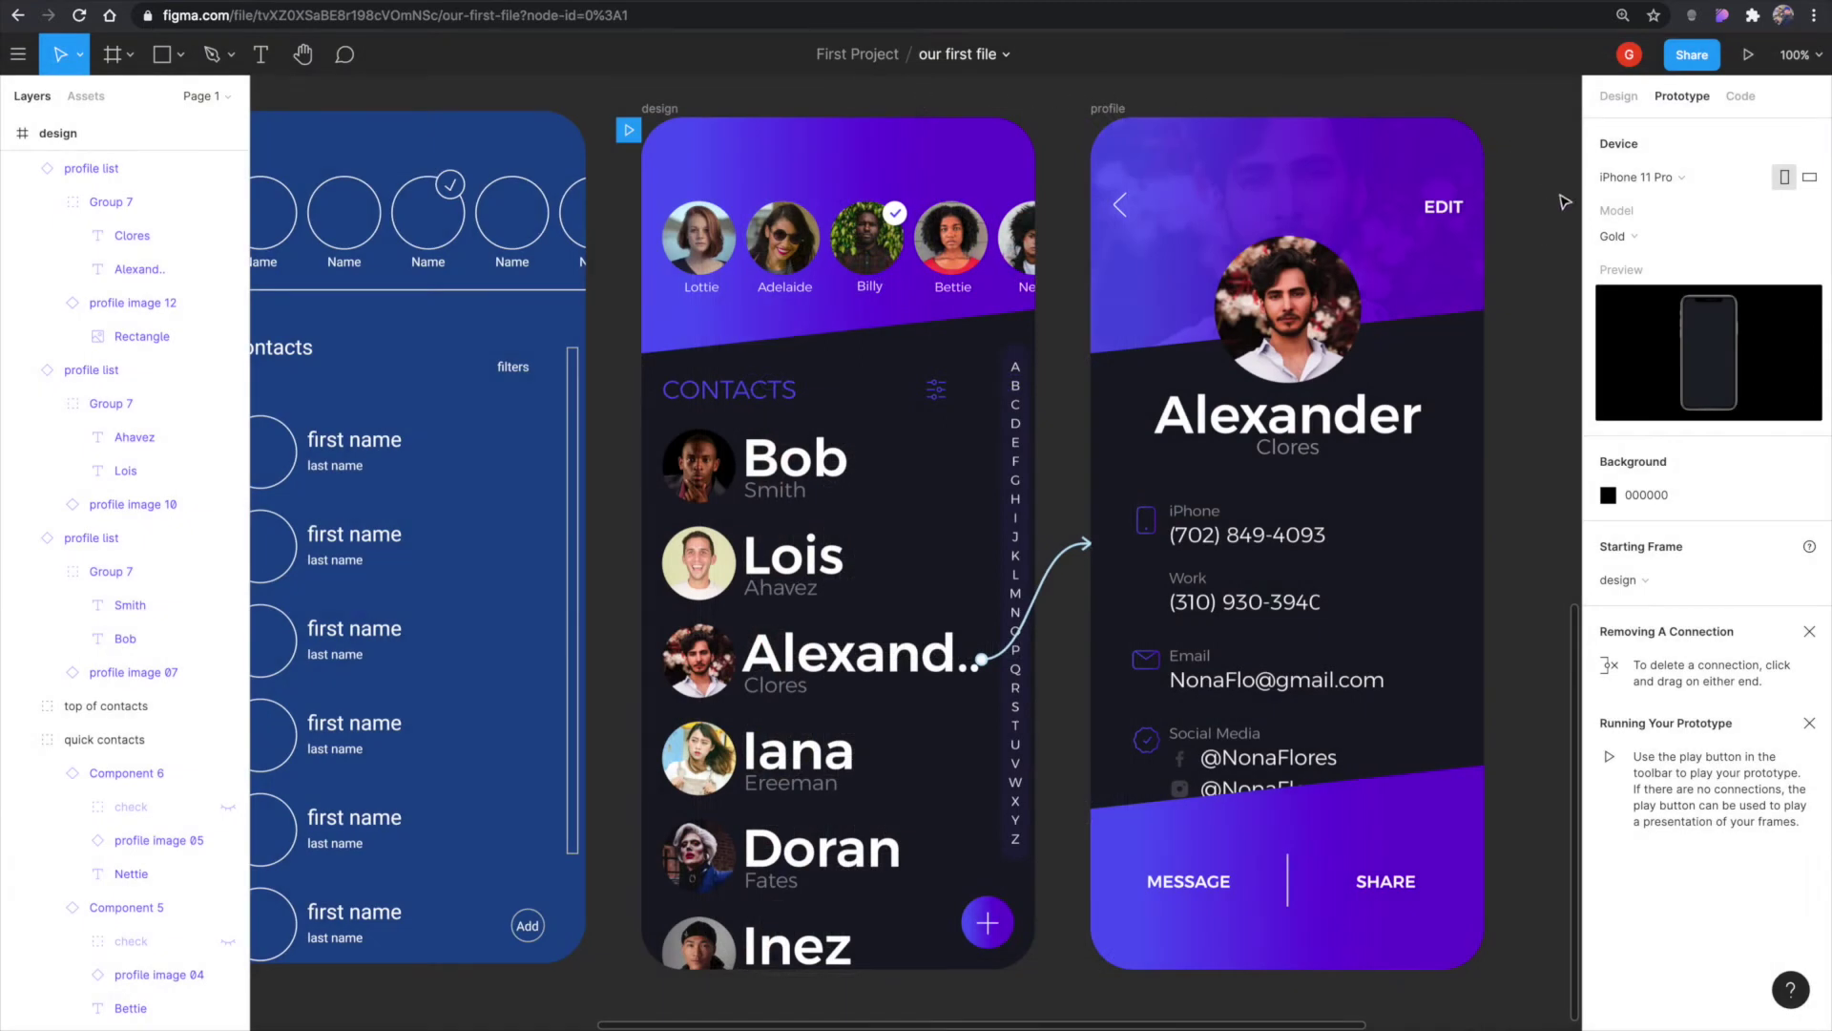
# Keep iPhone 11 Pro in Gold as the preview device and present from the contacts list.
pyautogui.click(1437, 169)
pyautogui.click(1528, 191)
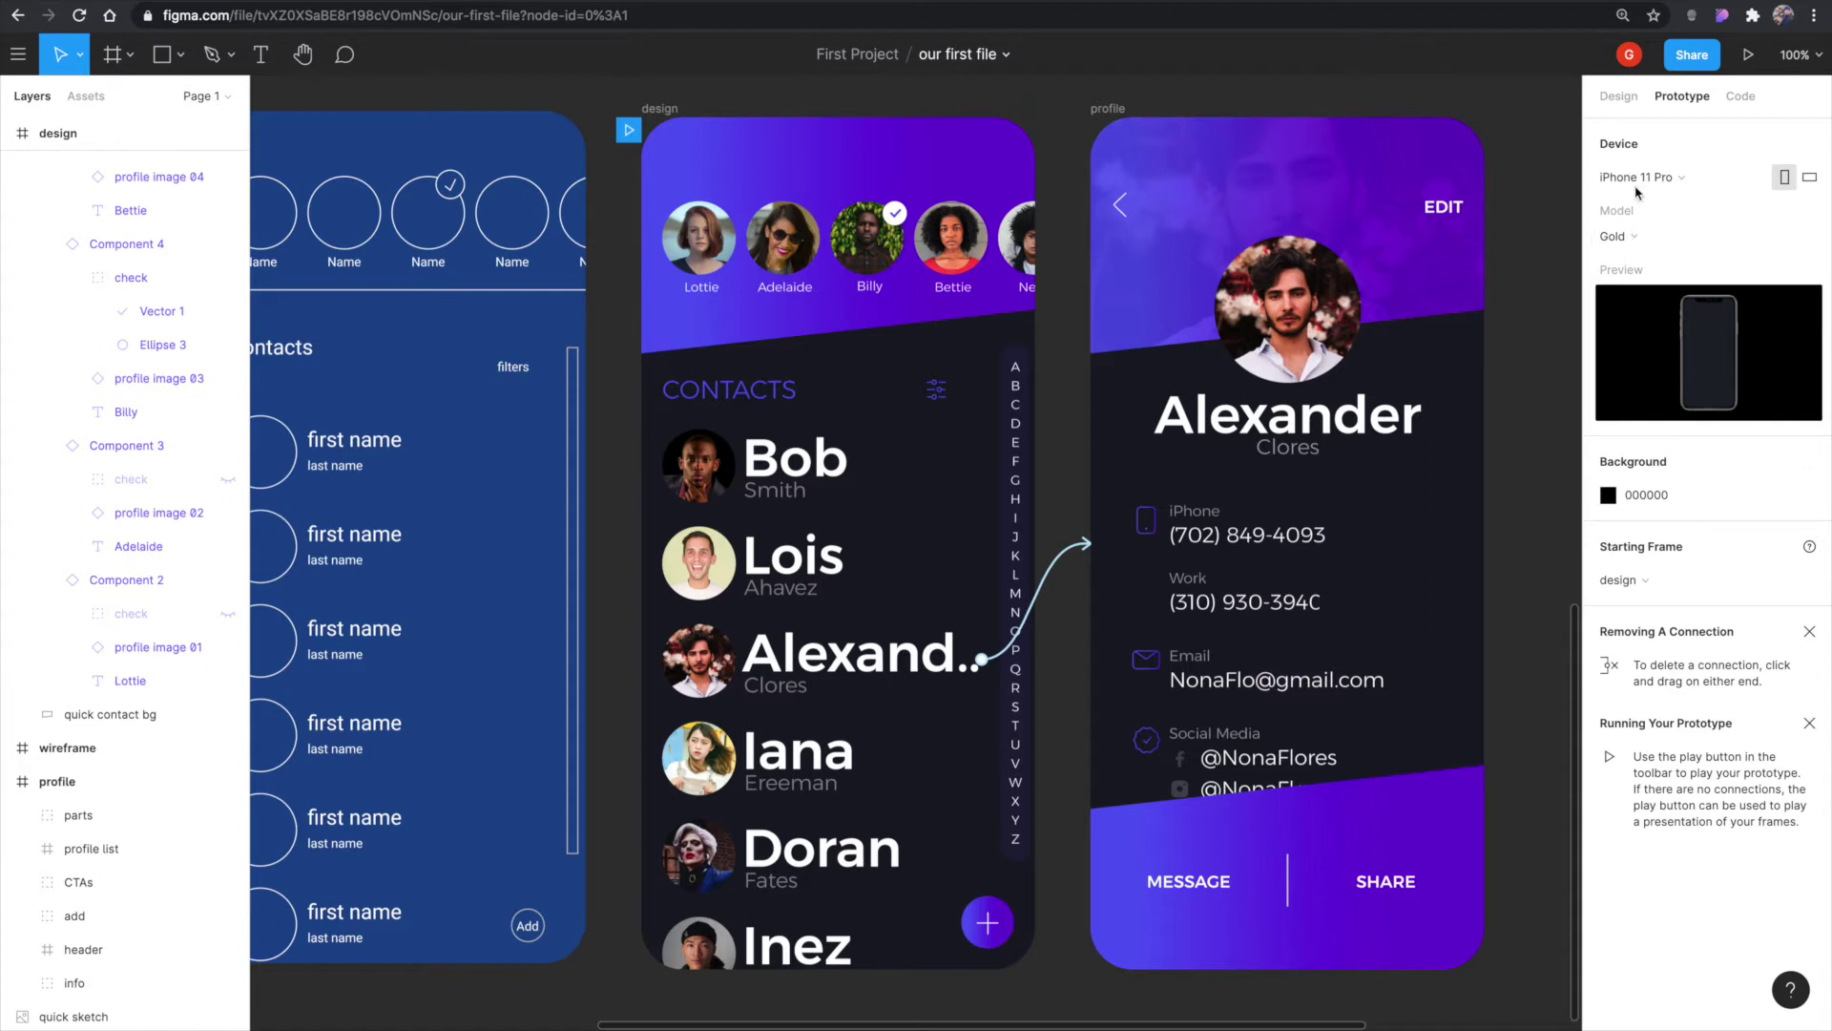
pyautogui.click(1677, 178)
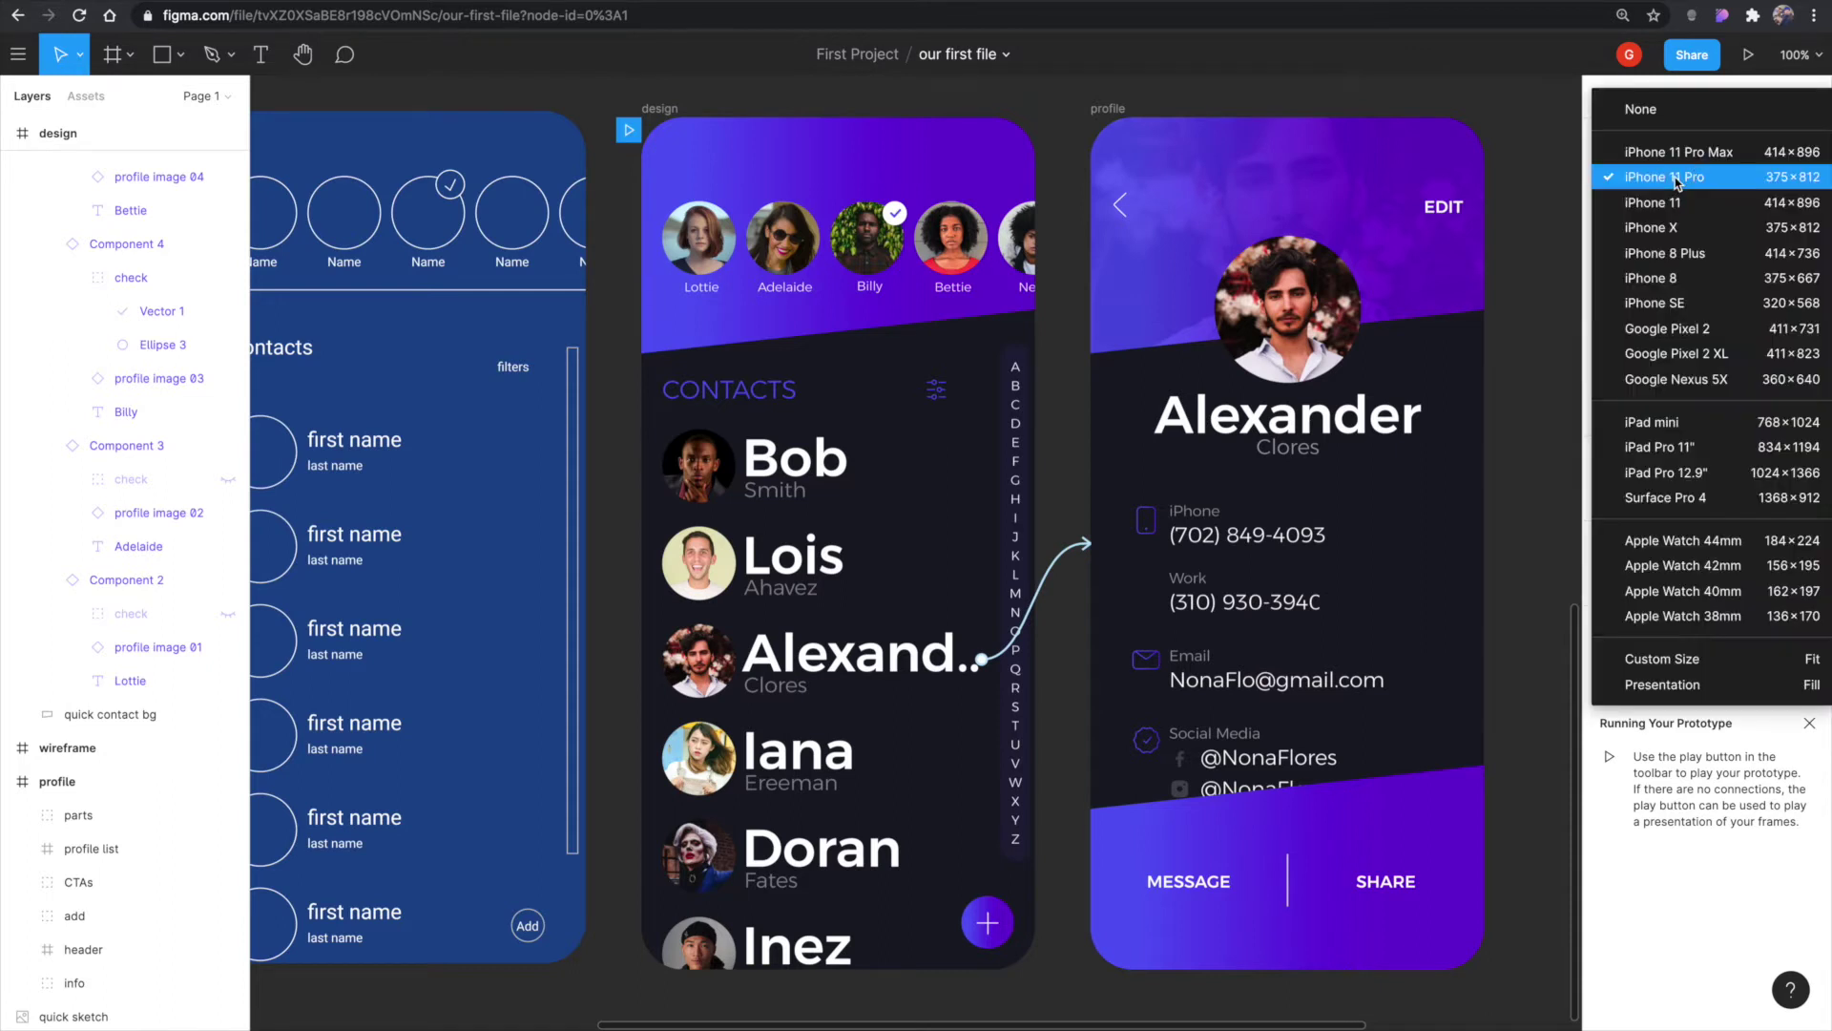
pyautogui.click(1688, 182)
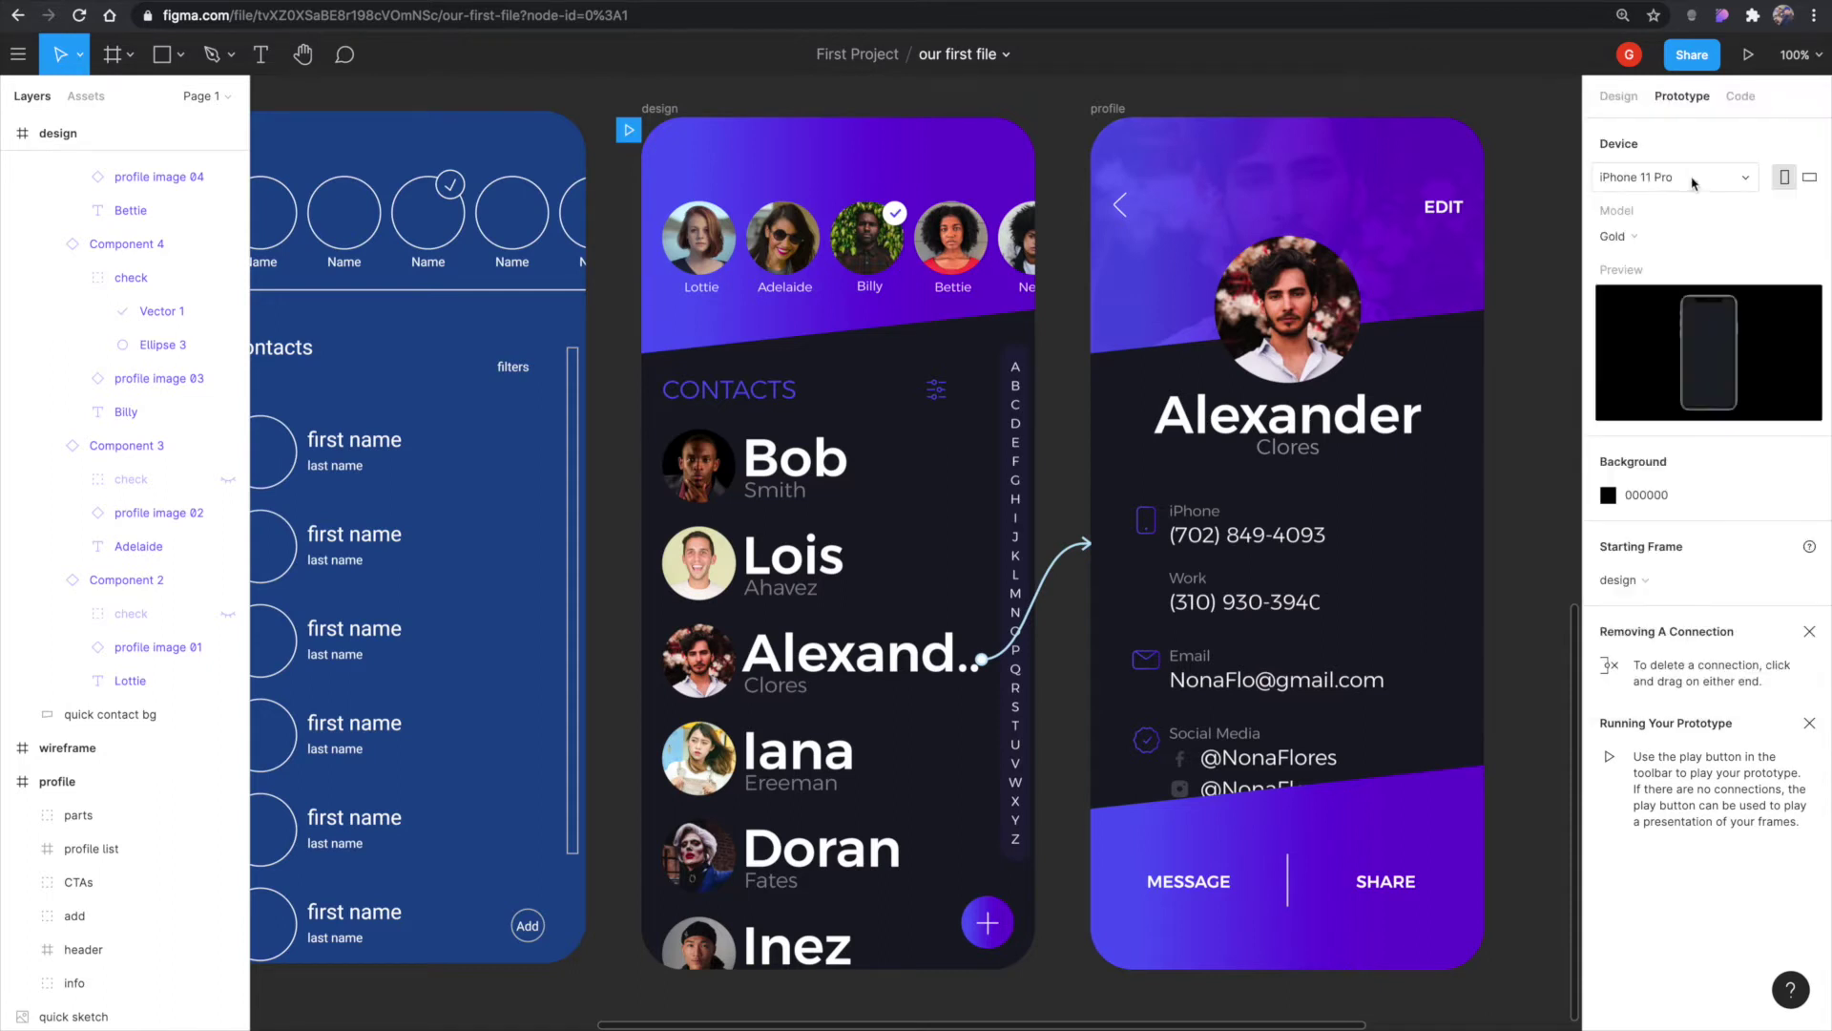
pyautogui.click(1732, 240)
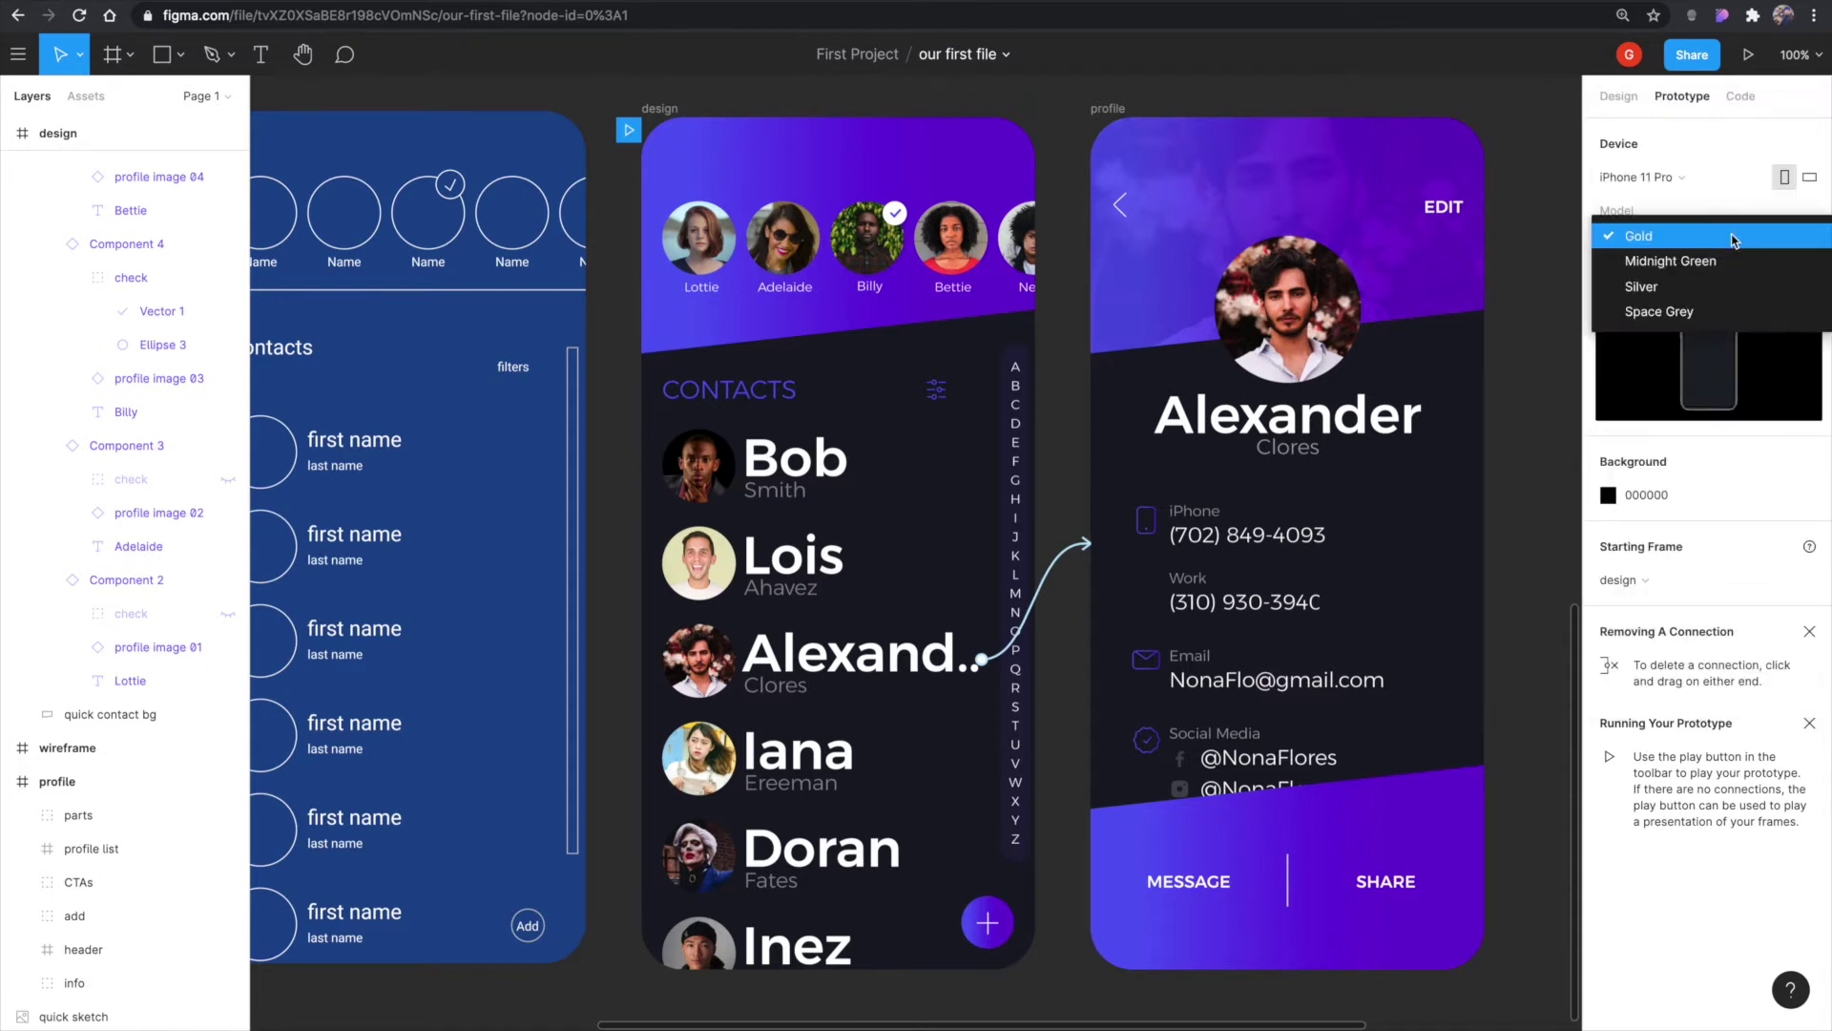
pyautogui.click(1675, 205)
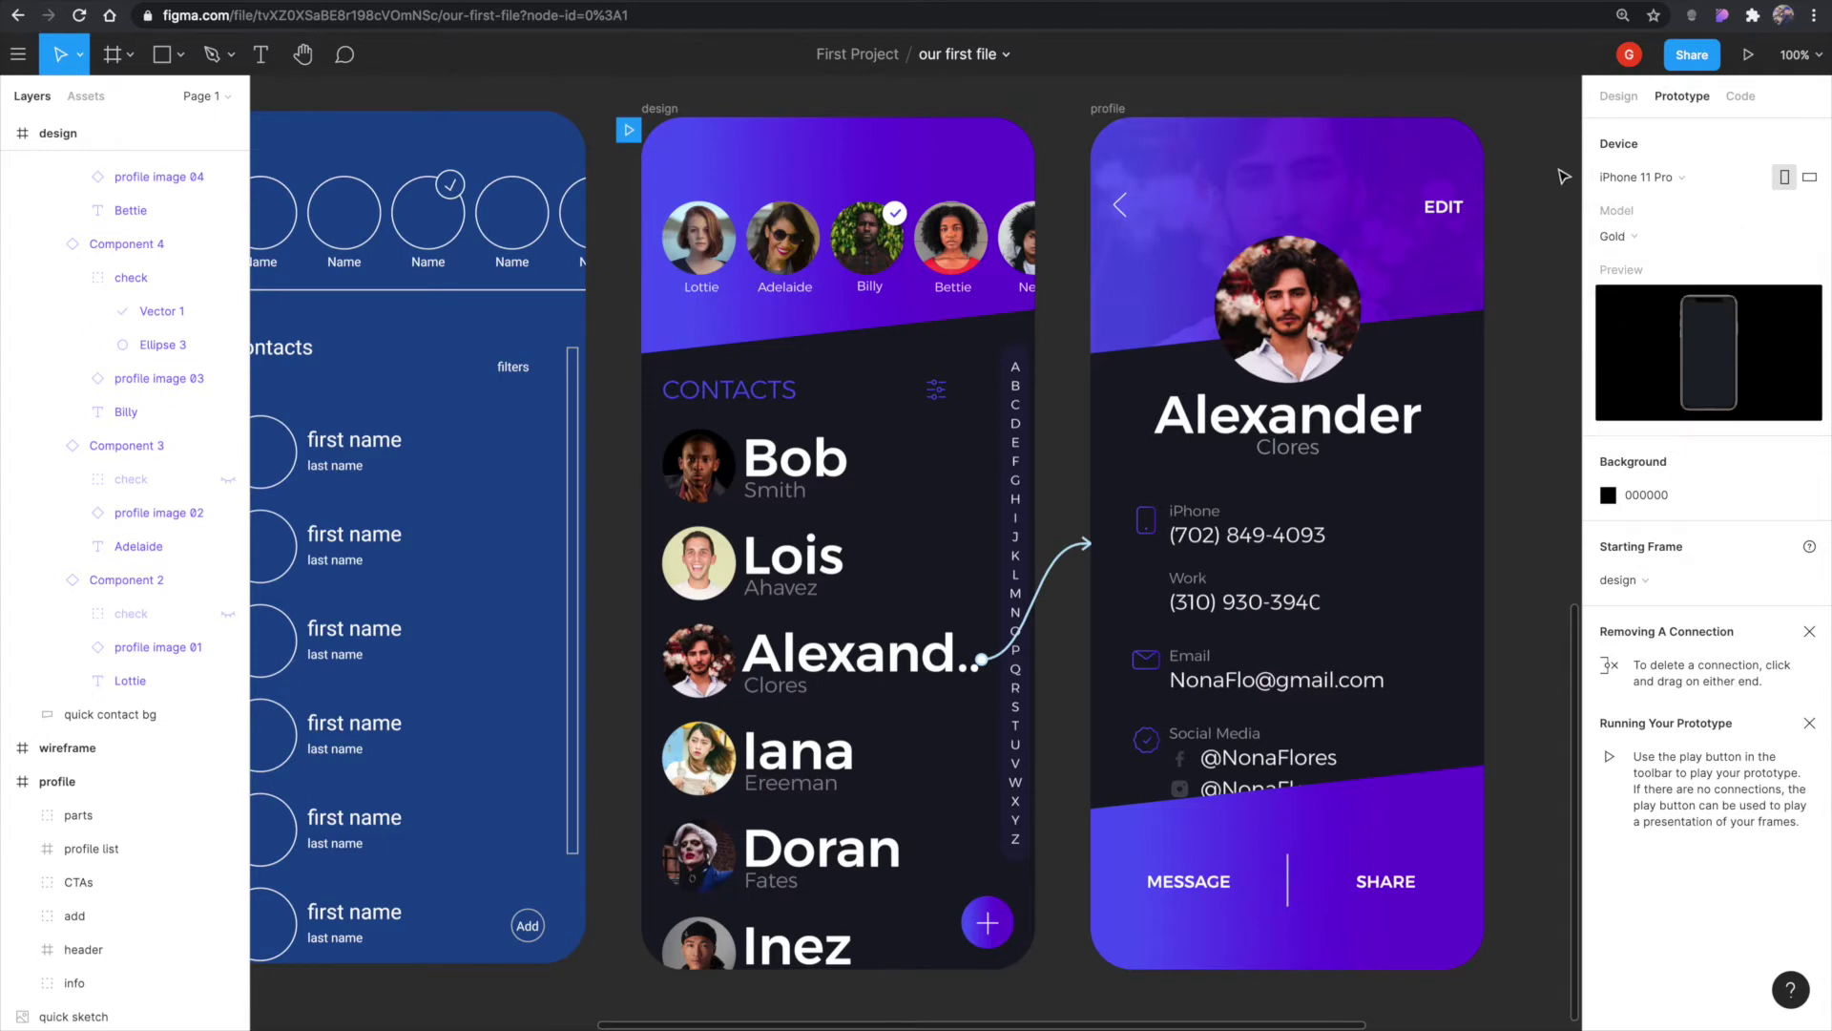
pyautogui.click(1748, 55)
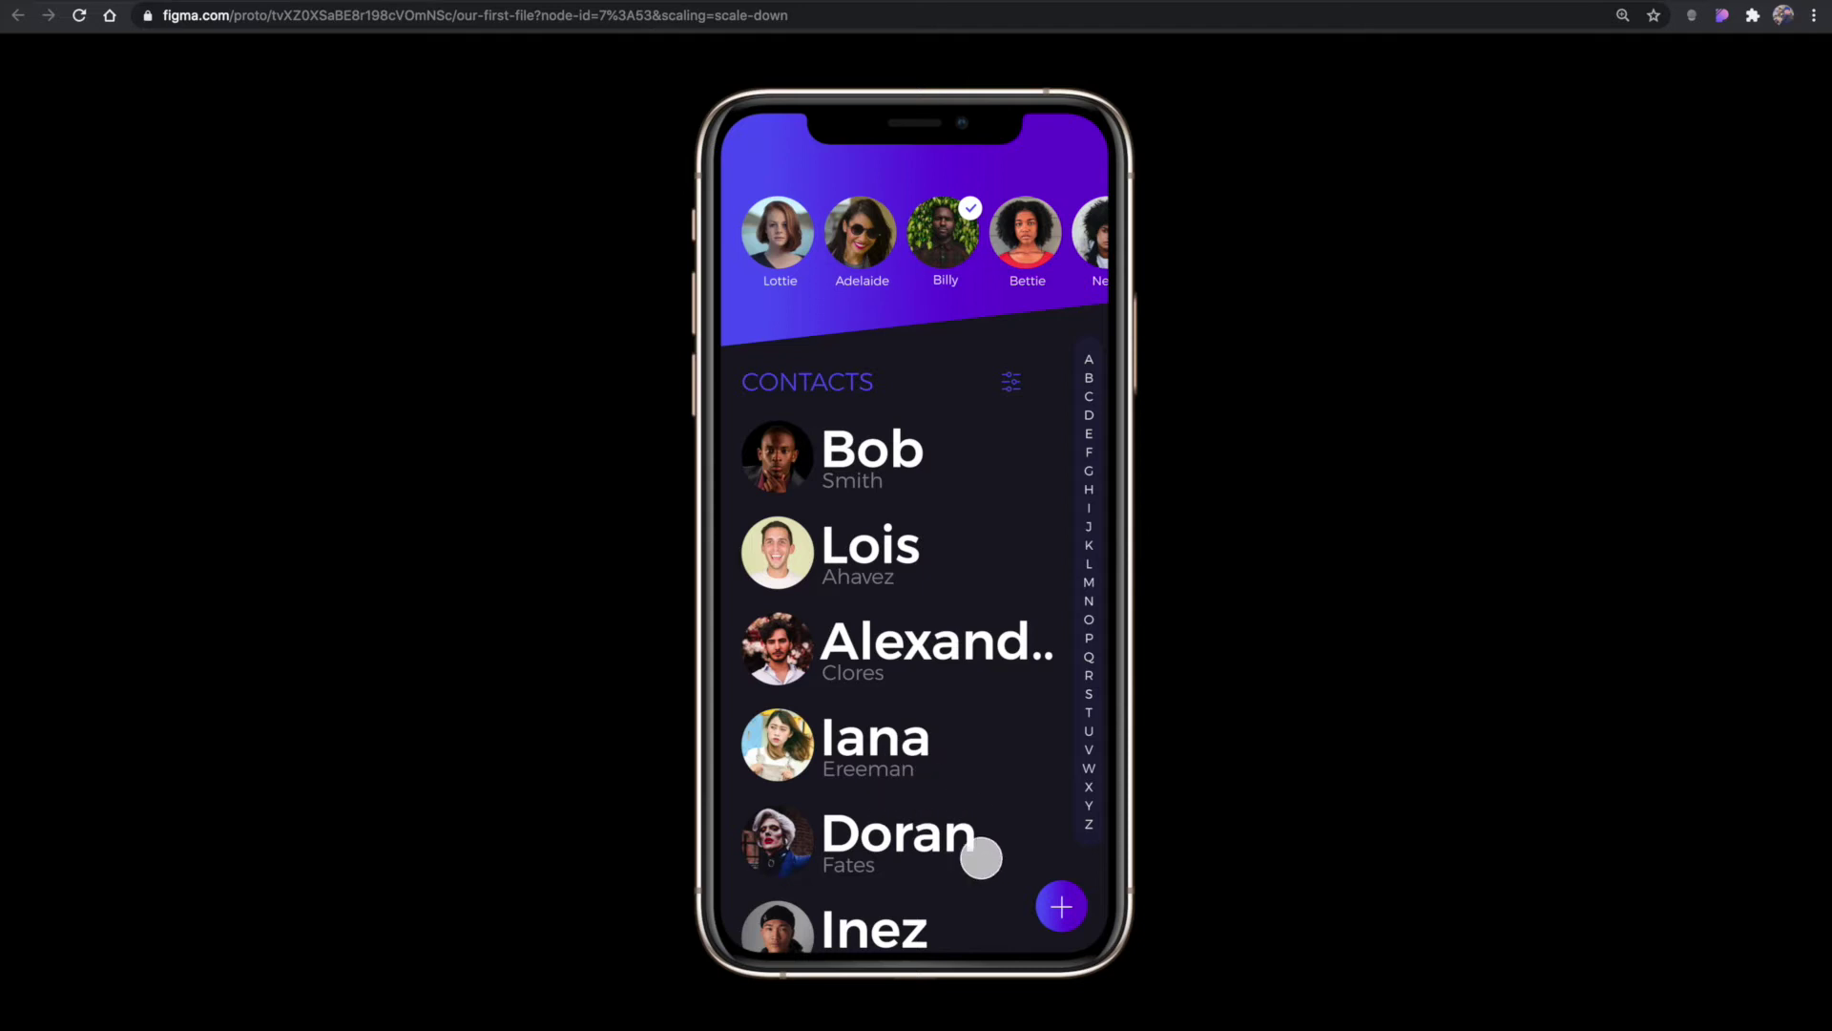
# Tap Alexander's row in the prototype to confirm it opens his profile screen.
pyautogui.click(930, 816)
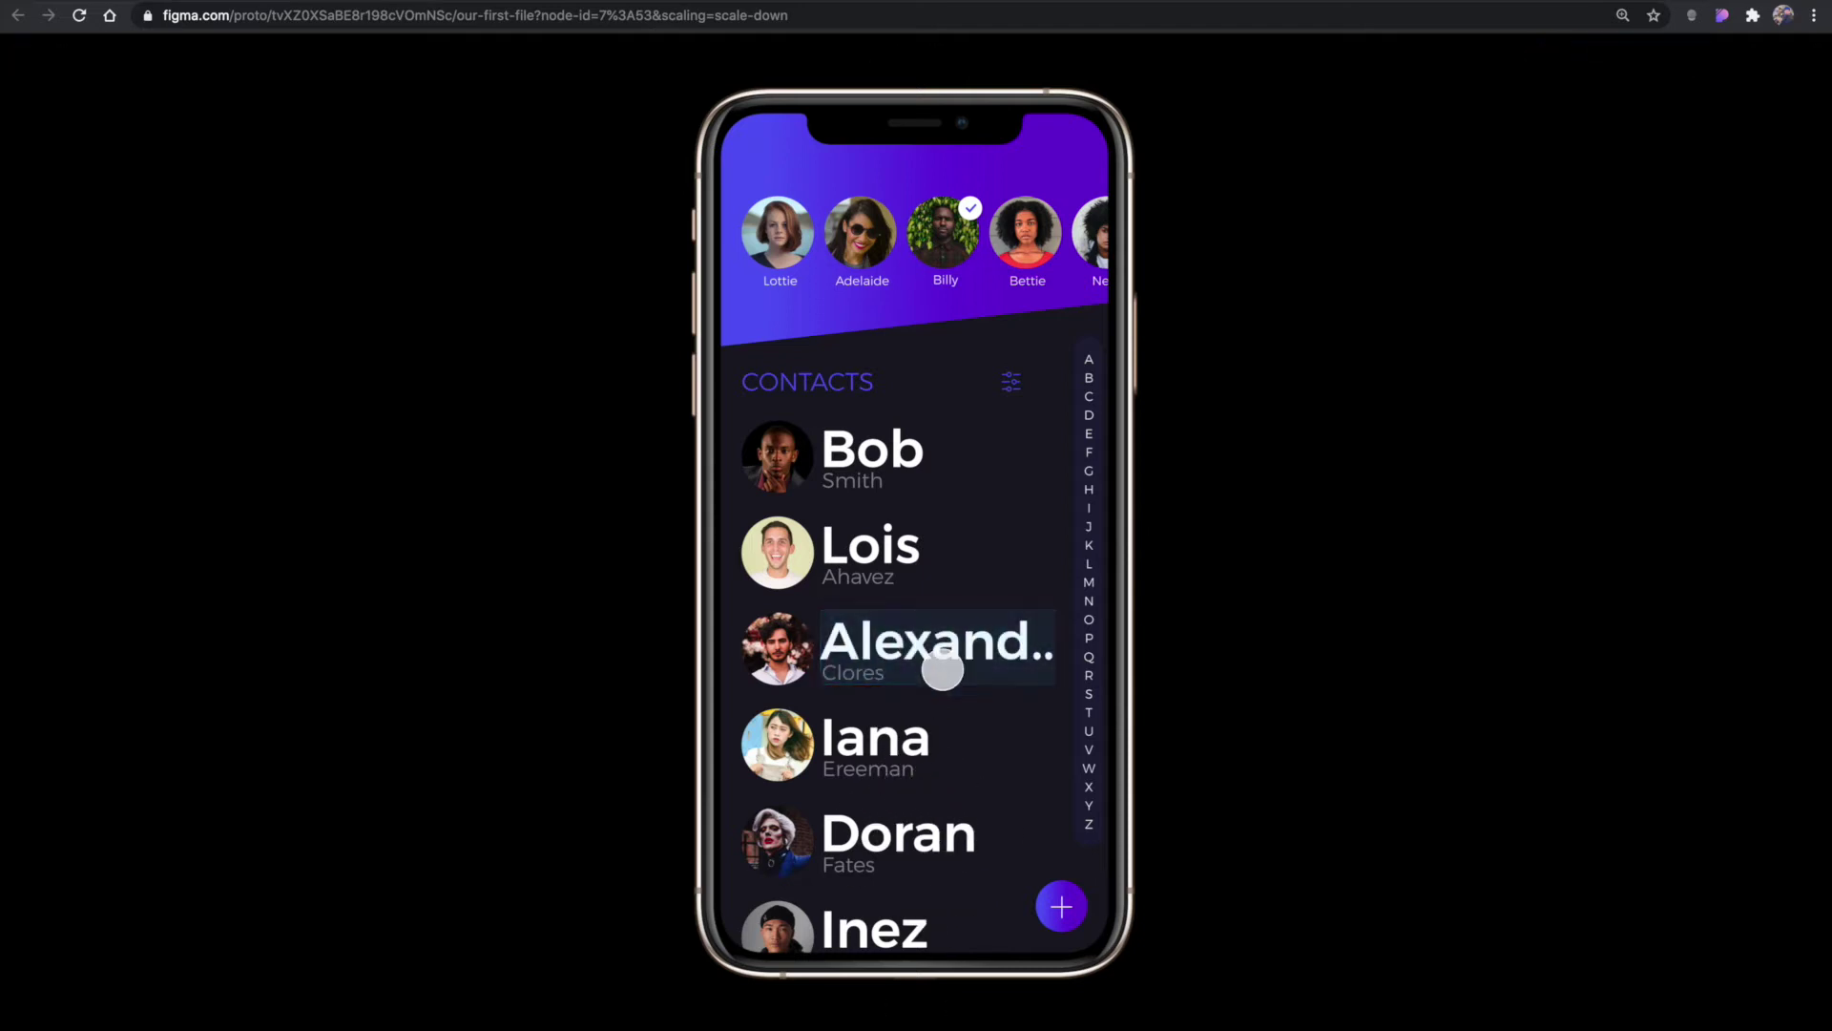
pyautogui.click(942, 771)
pyautogui.click(989, 794)
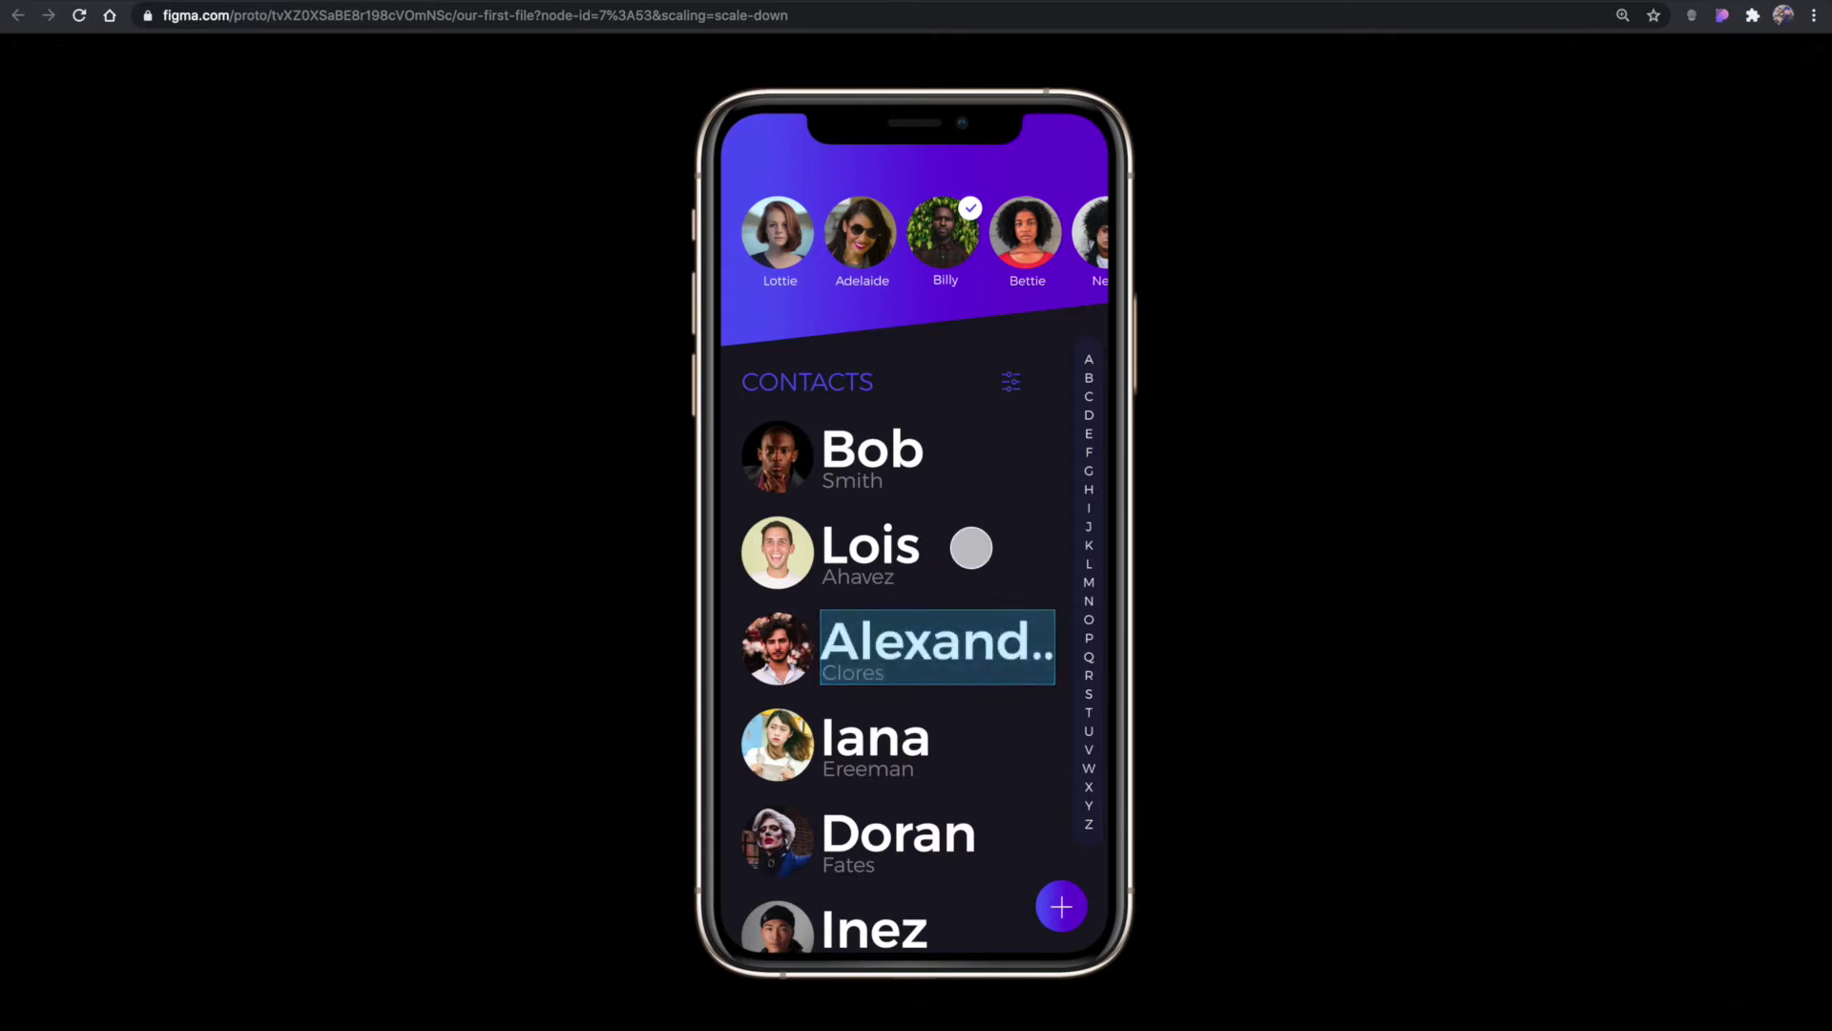
pyautogui.click(958, 646)
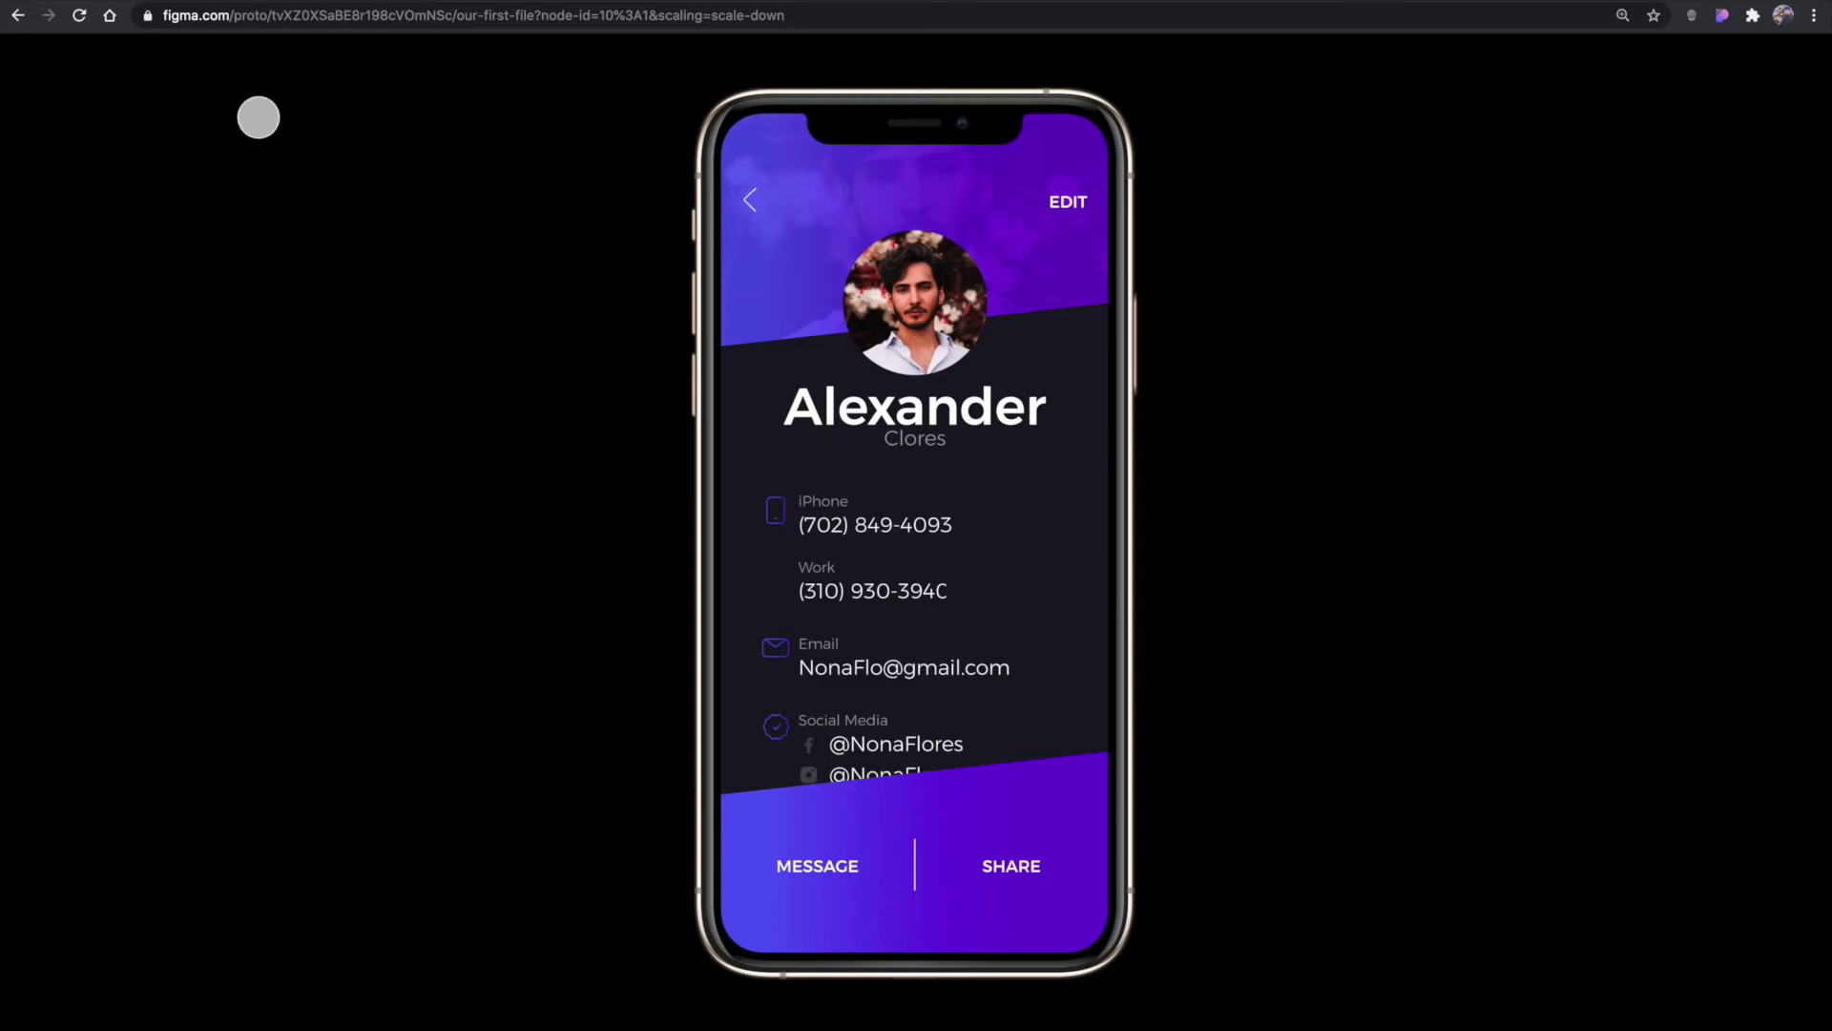
# Back in the editor, link the profile header's back arrow to the contacts design frame.
pyautogui.click(205, 2)
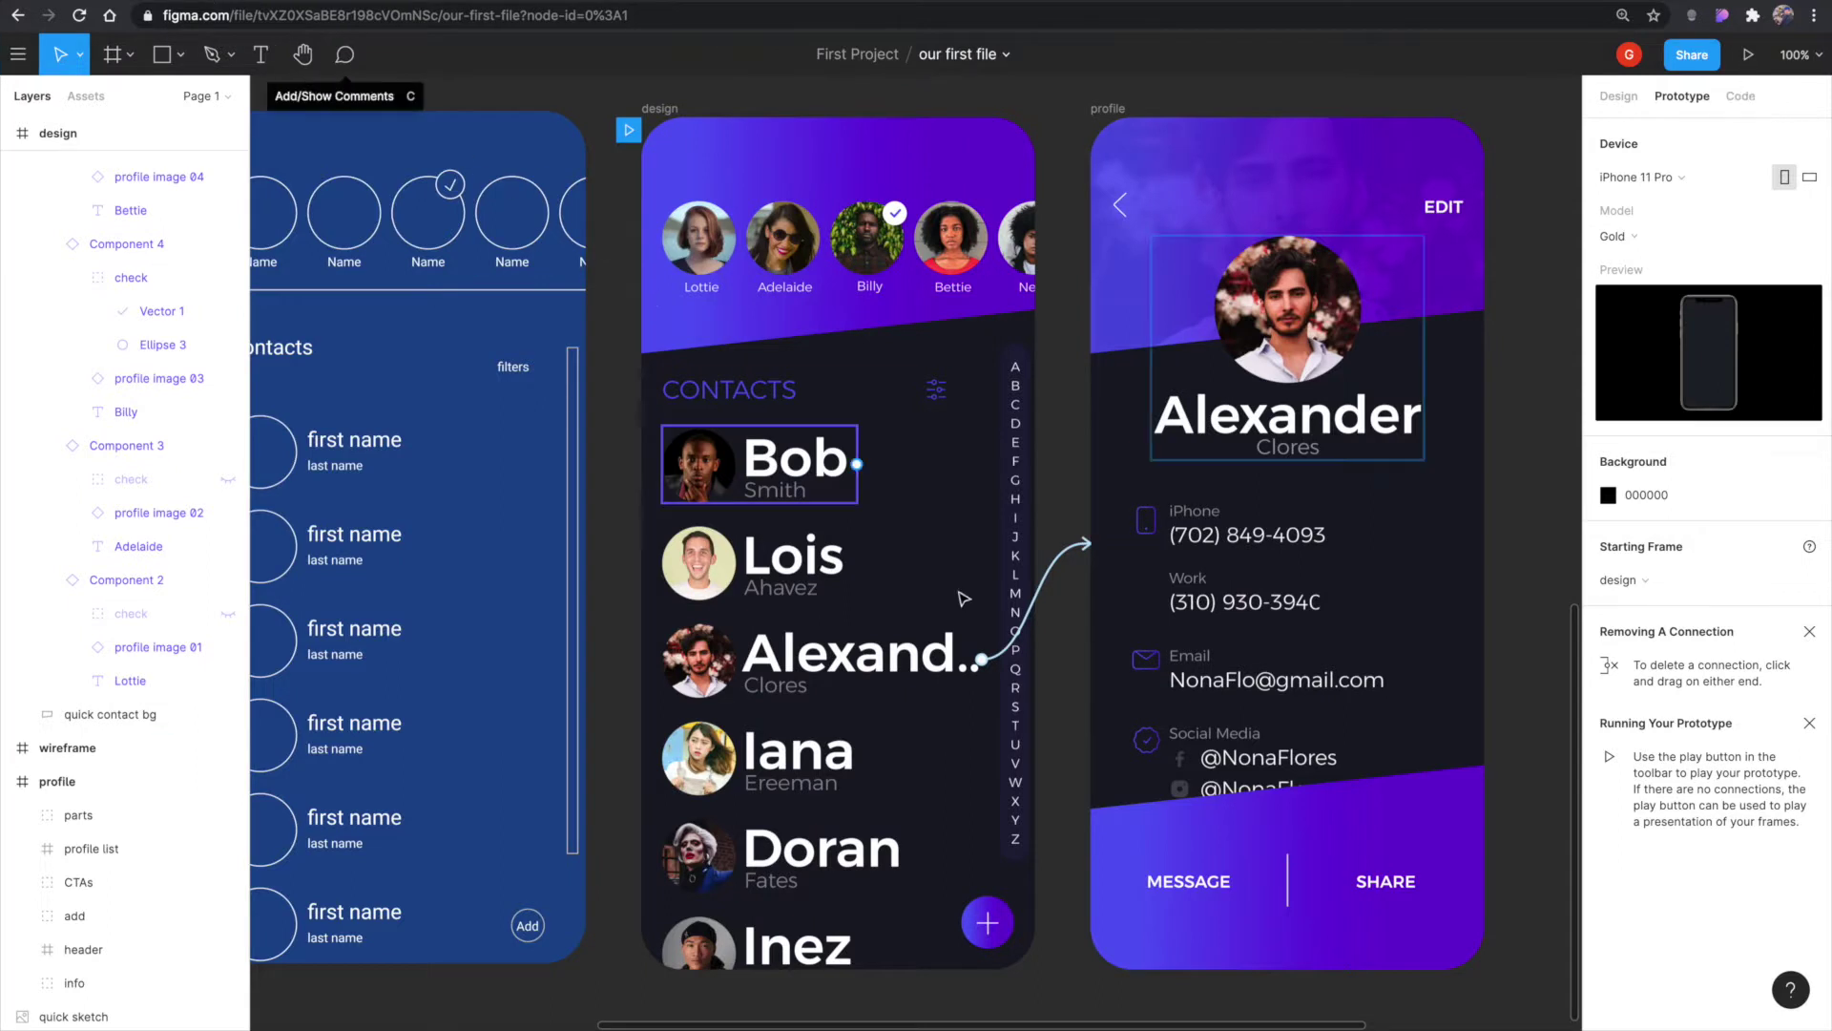
pyautogui.doubleClick(1123, 210)
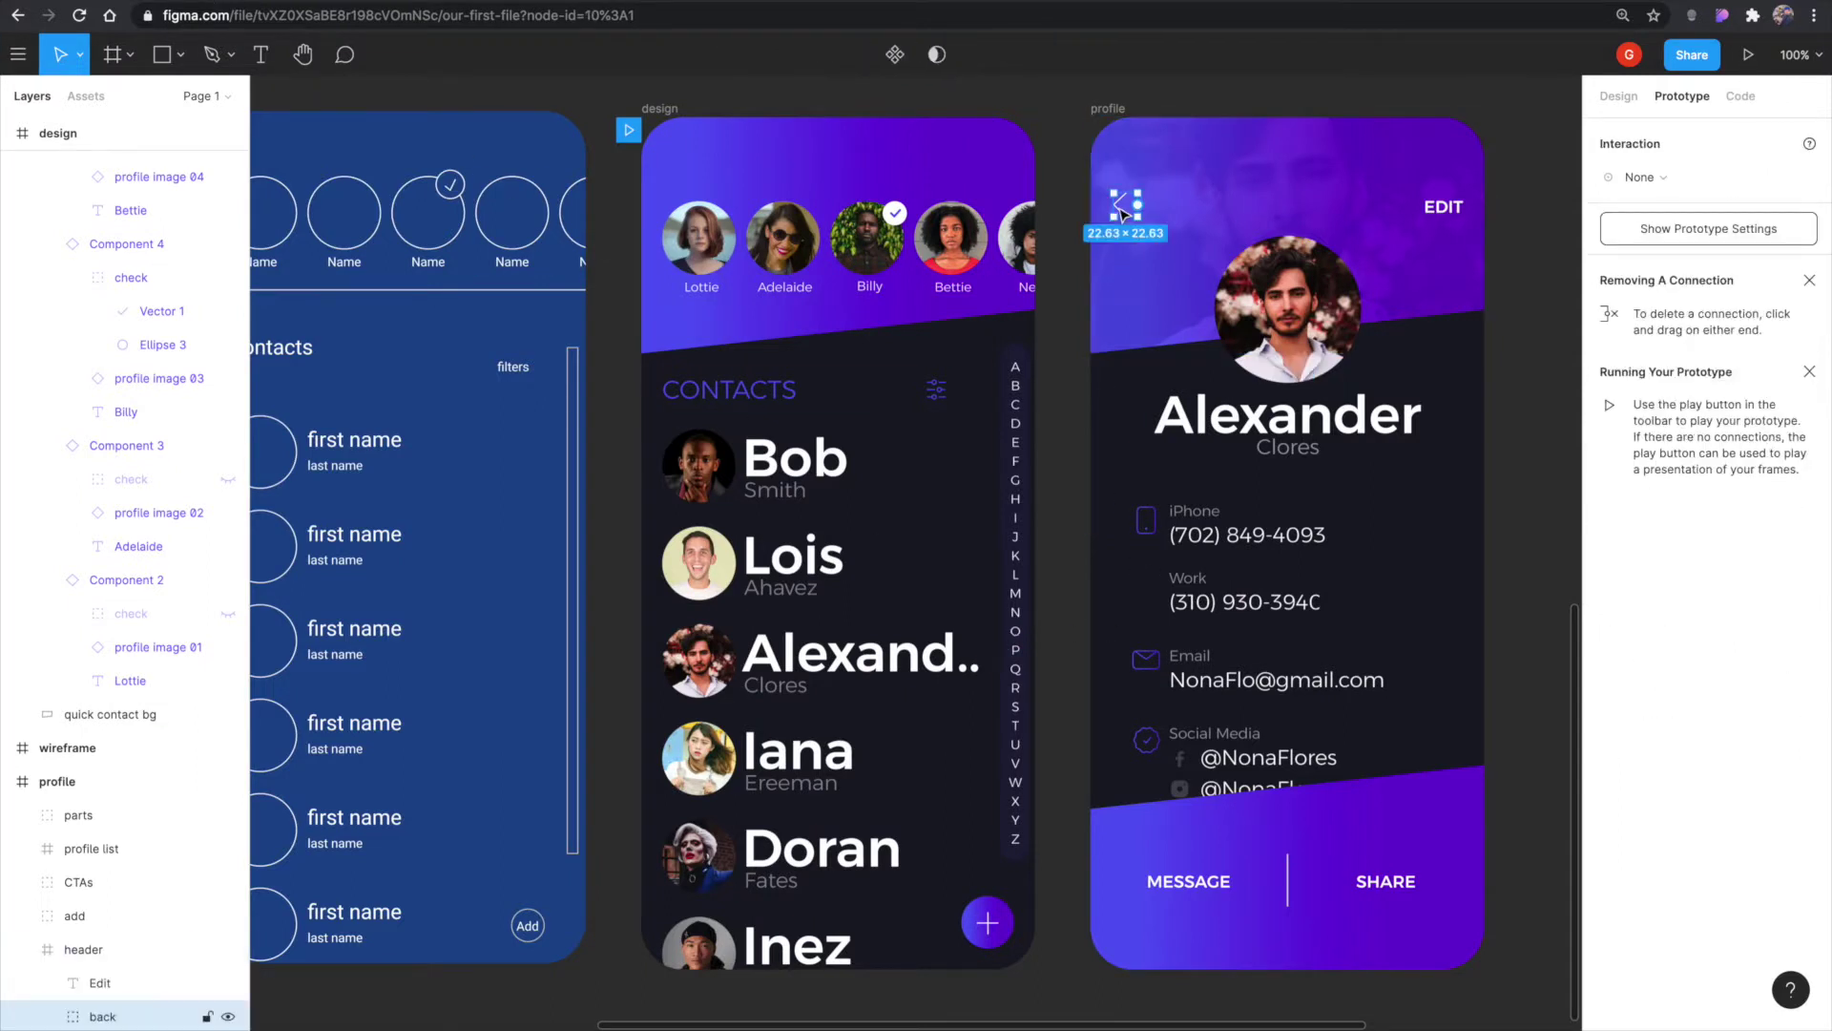
pyautogui.moveTo(1137, 204); pyautogui.dragTo(1028, 336)
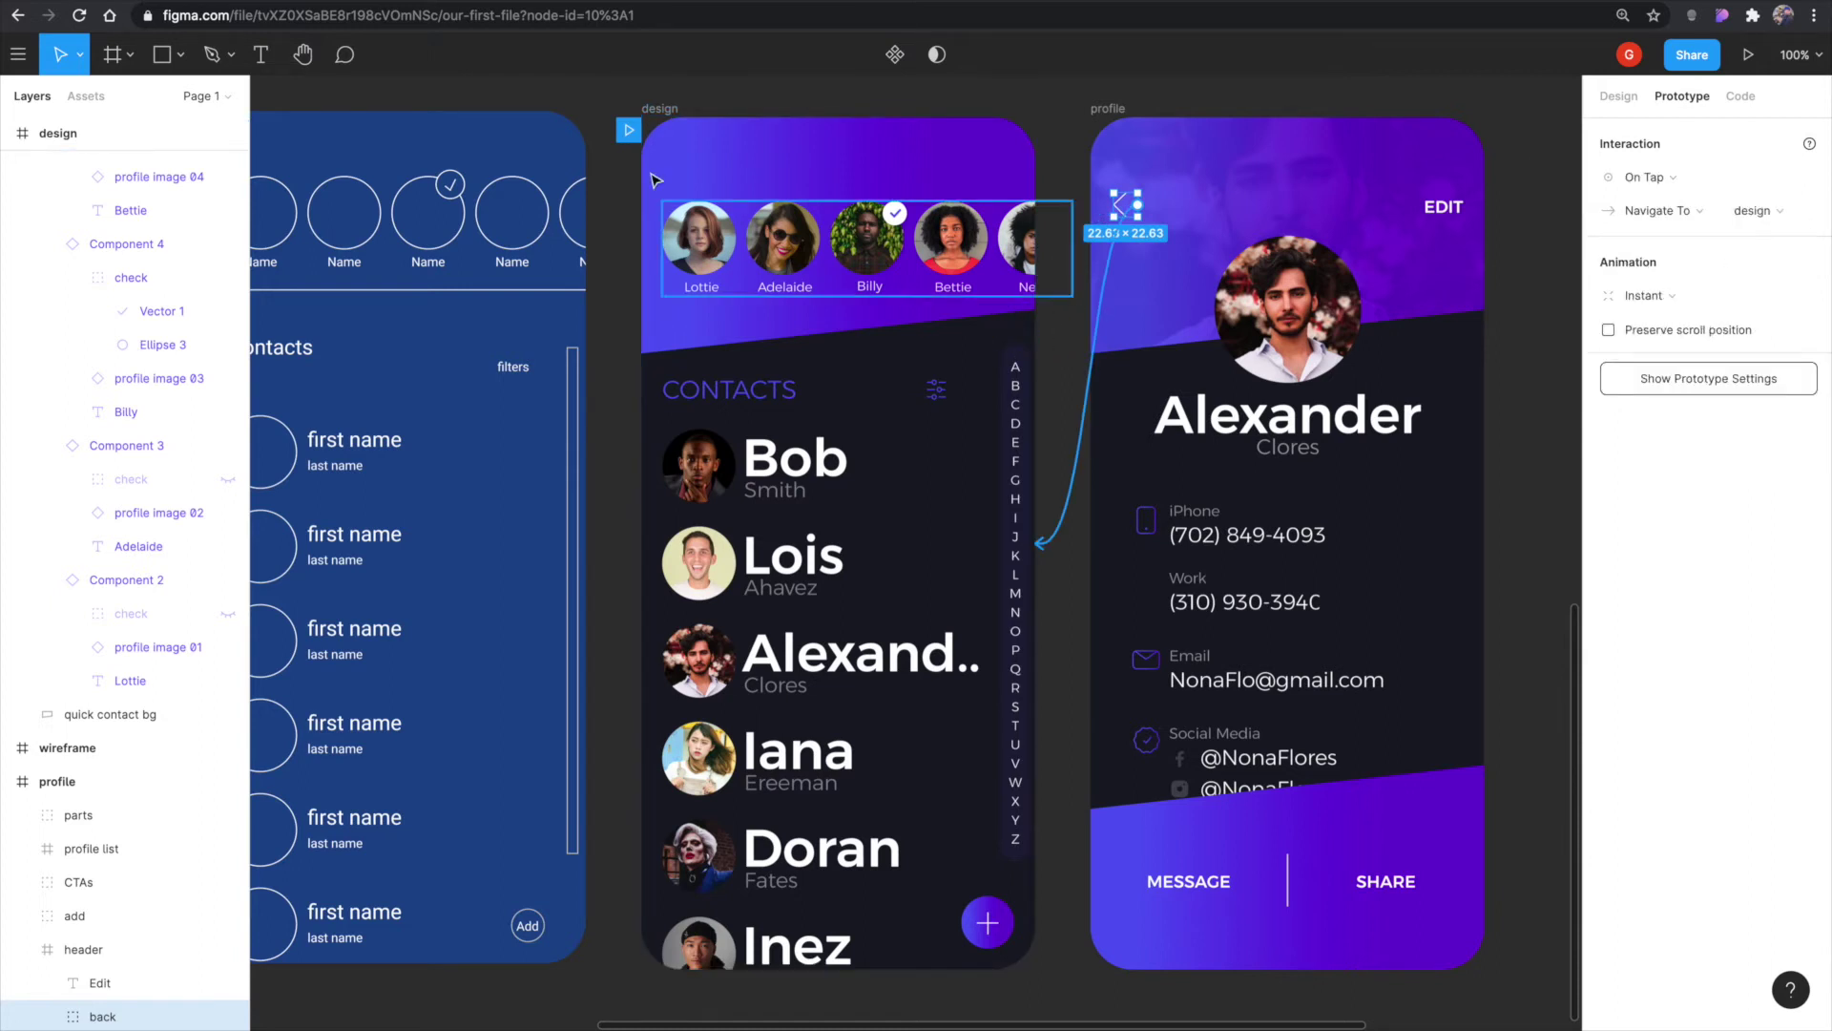
pyautogui.press('super+alt+Return')
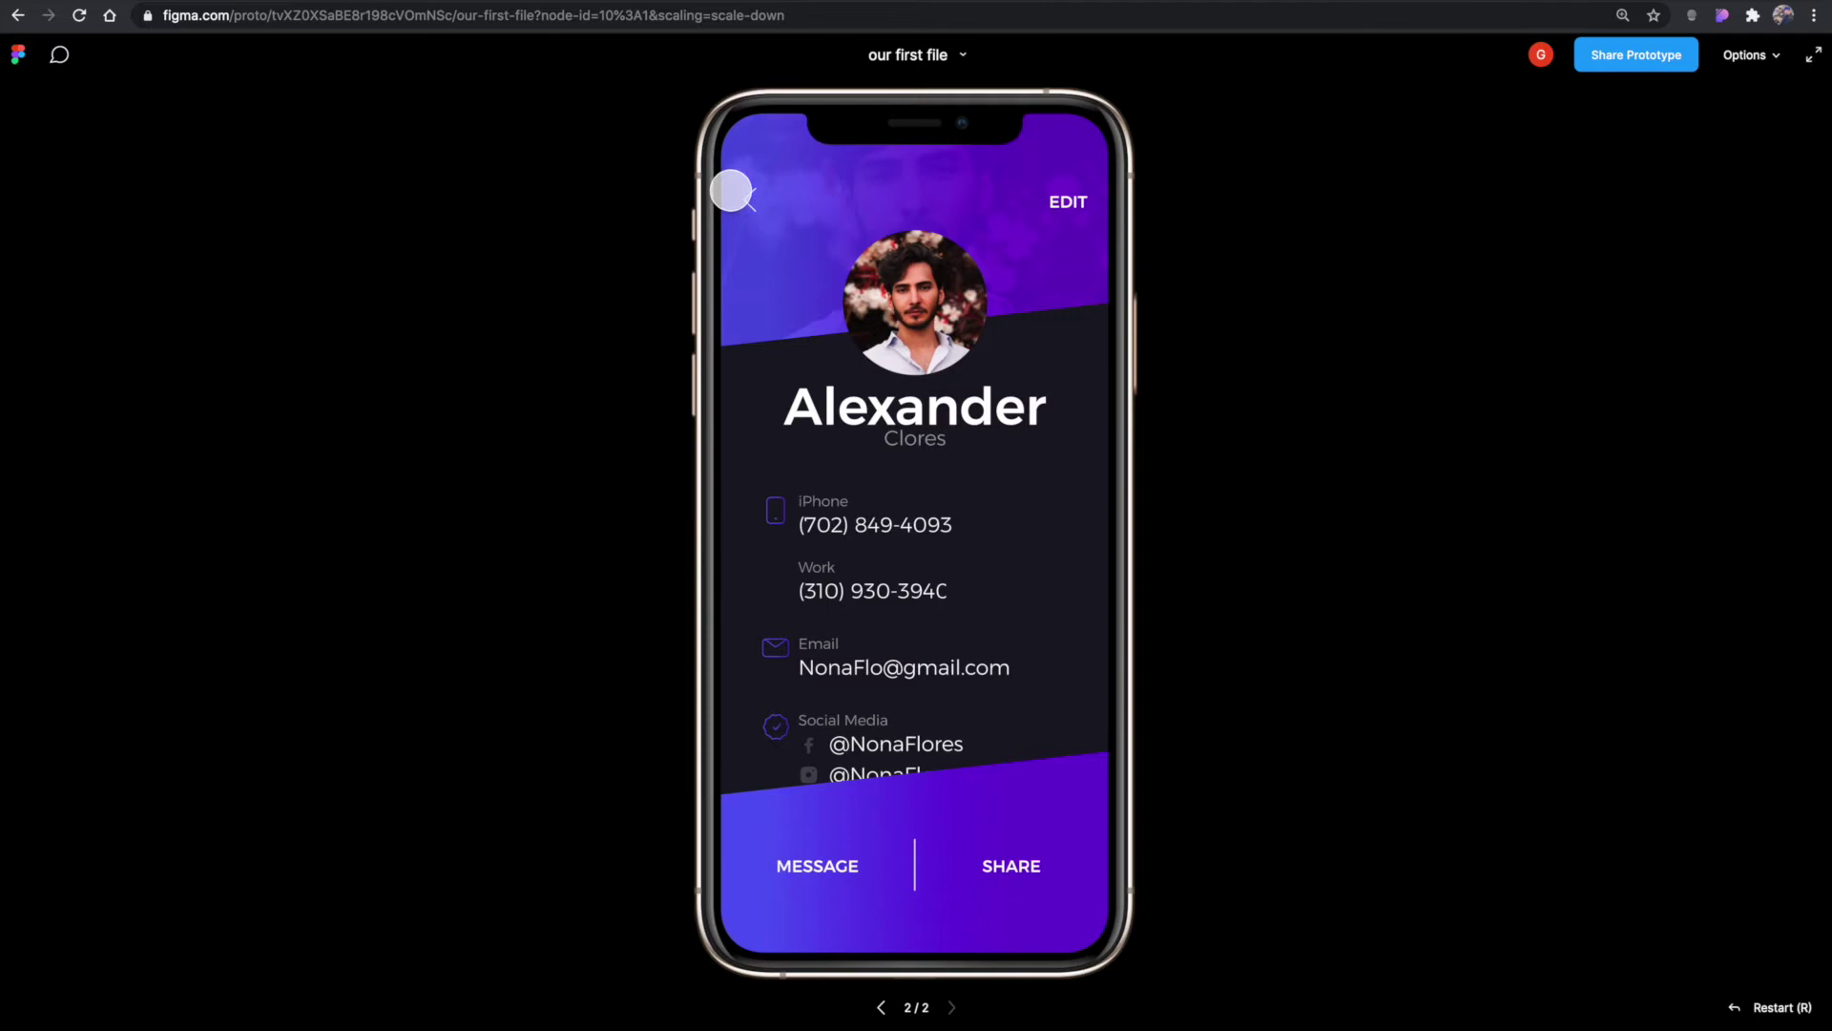
pyautogui.click(749, 200)
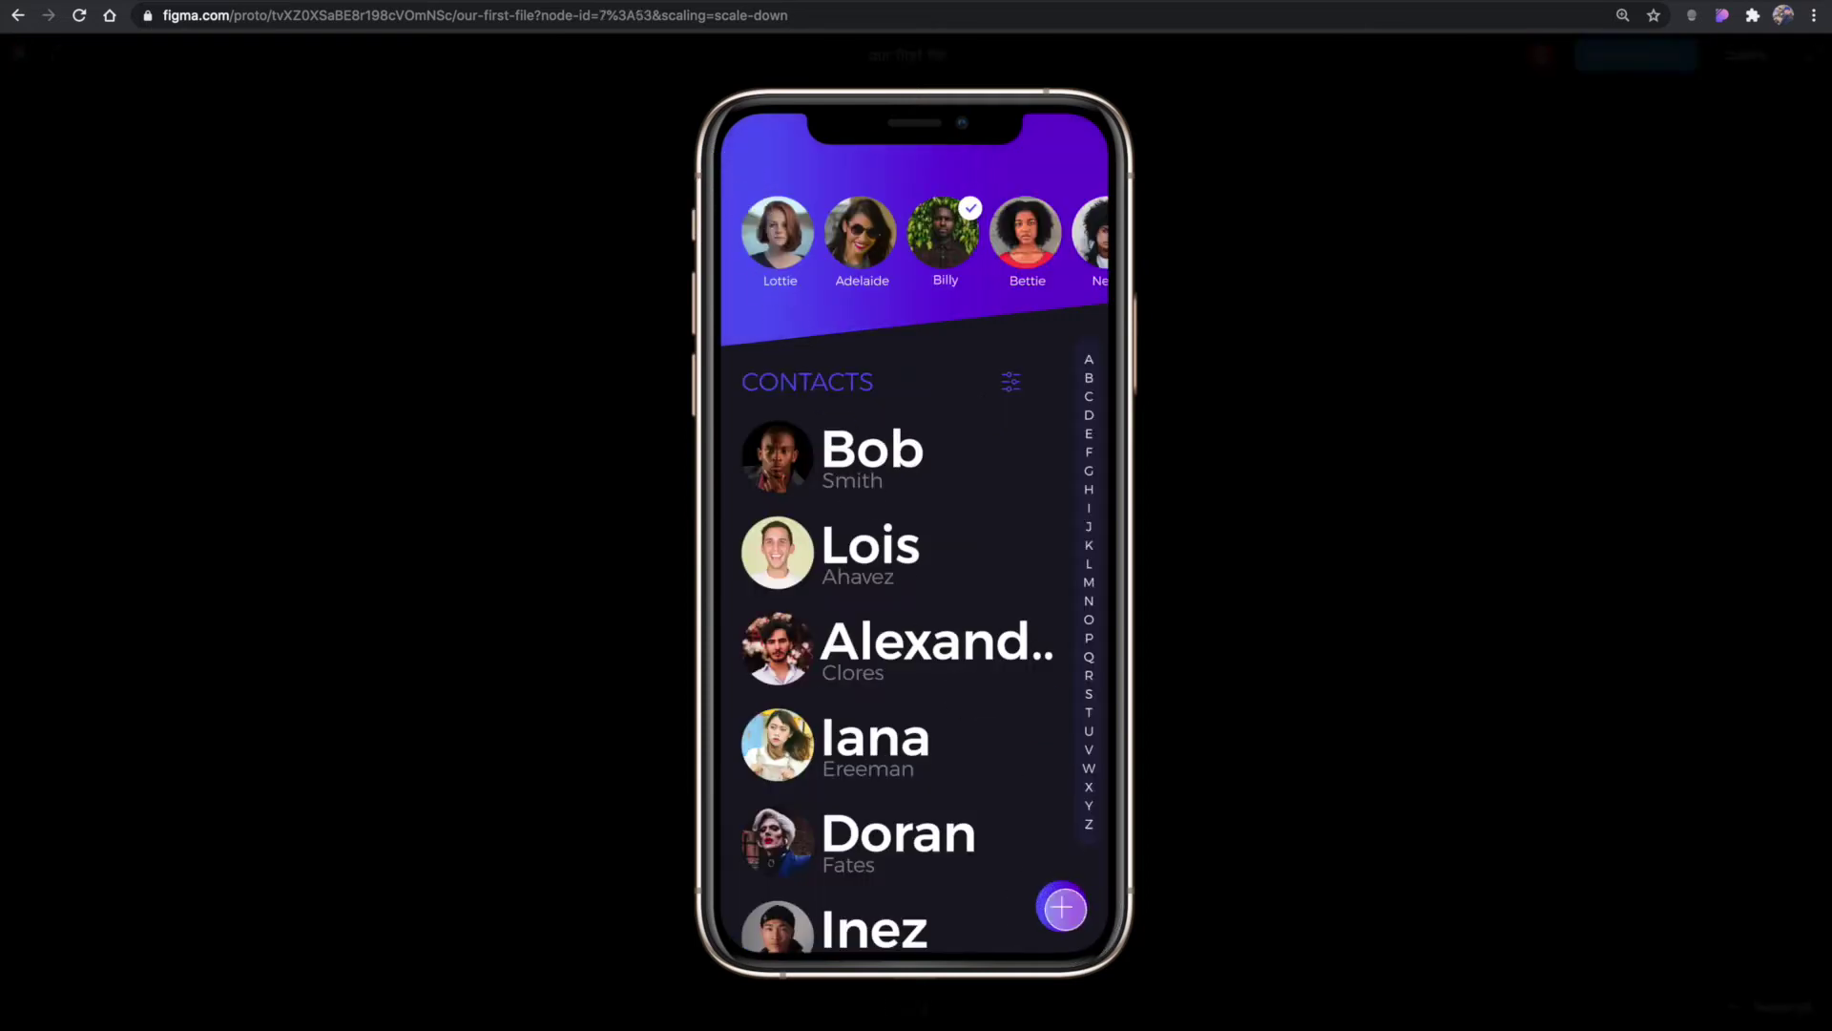
pyautogui.click(971, 665)
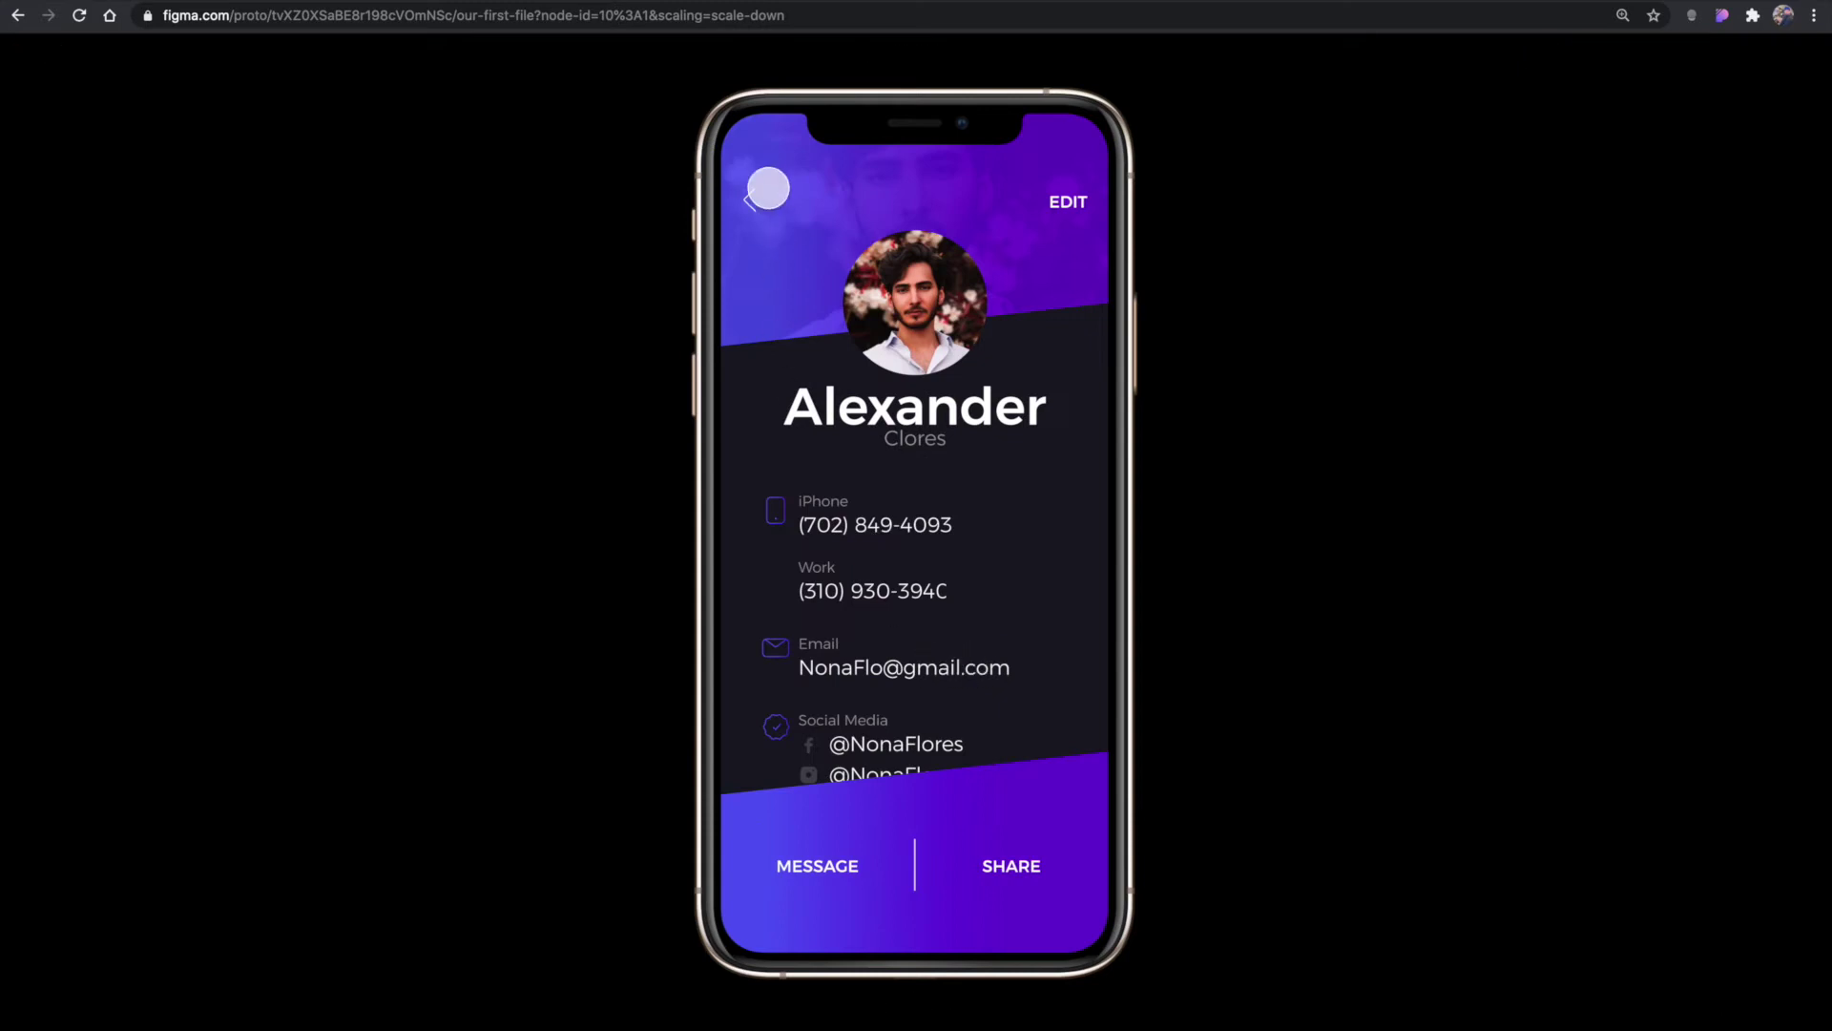
pyautogui.click(751, 200)
pyautogui.click(879, 630)
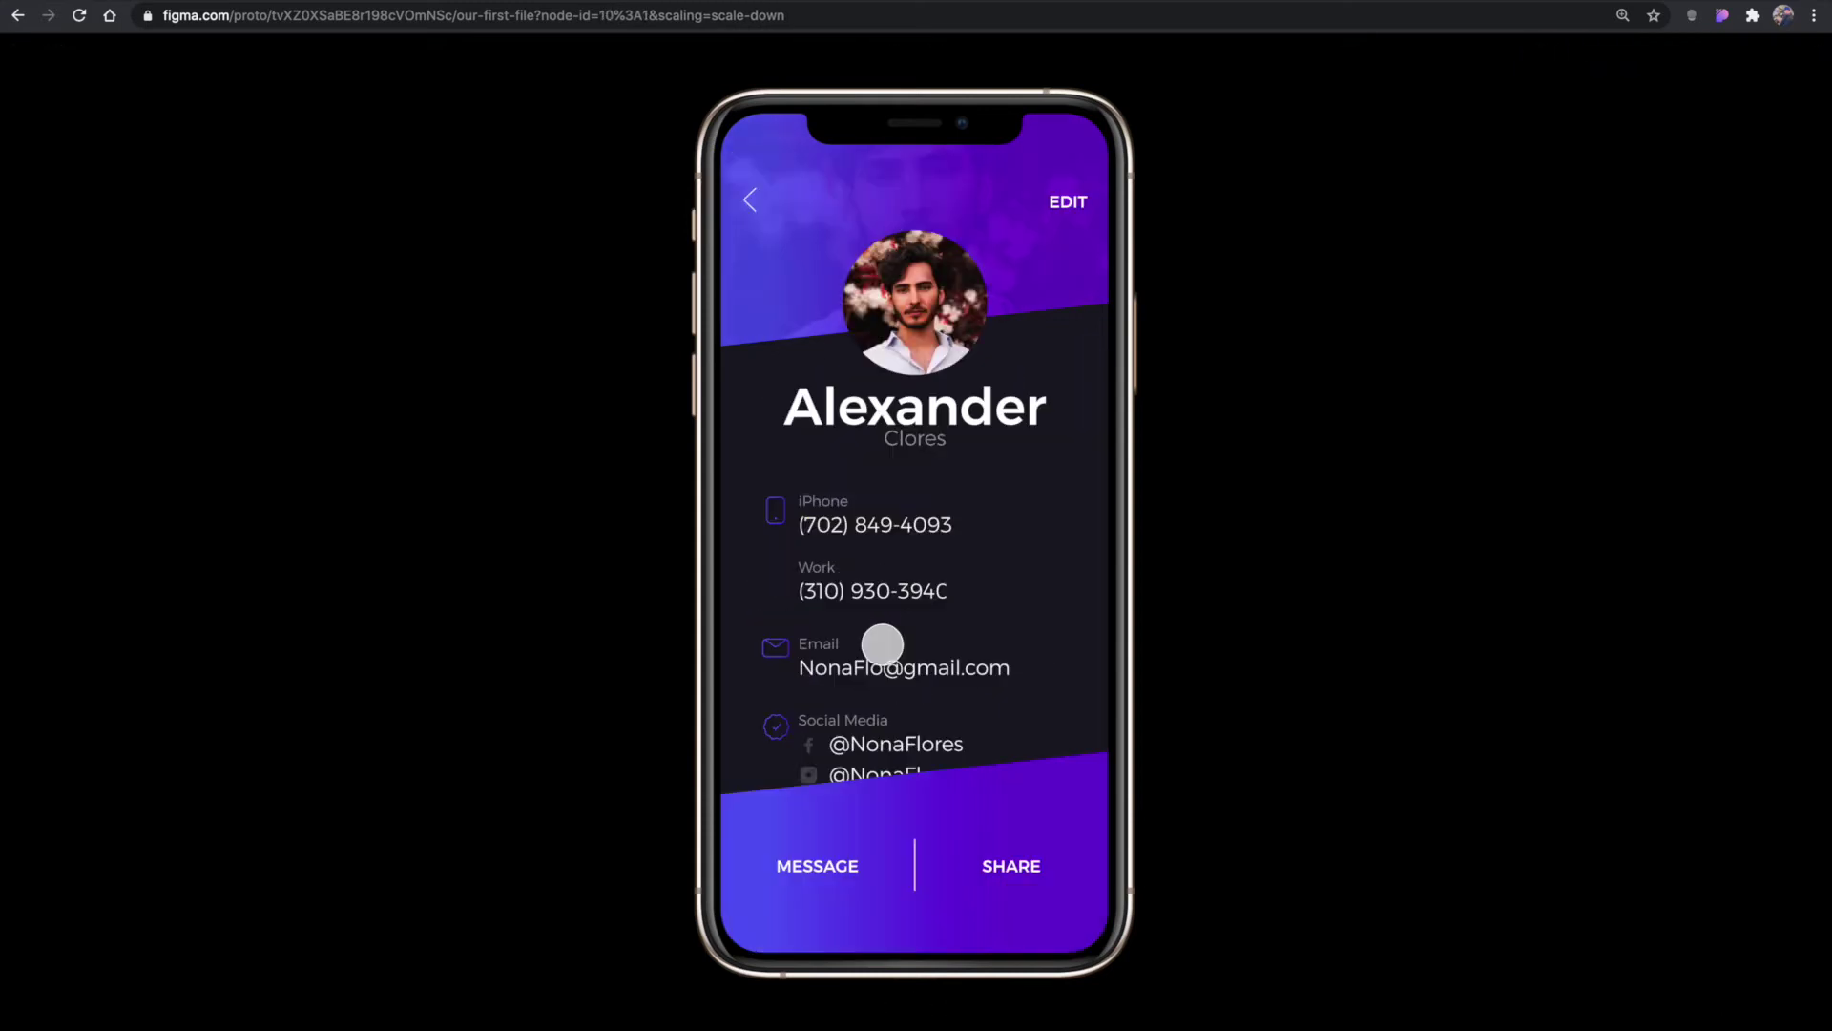
pyautogui.click(760, 212)
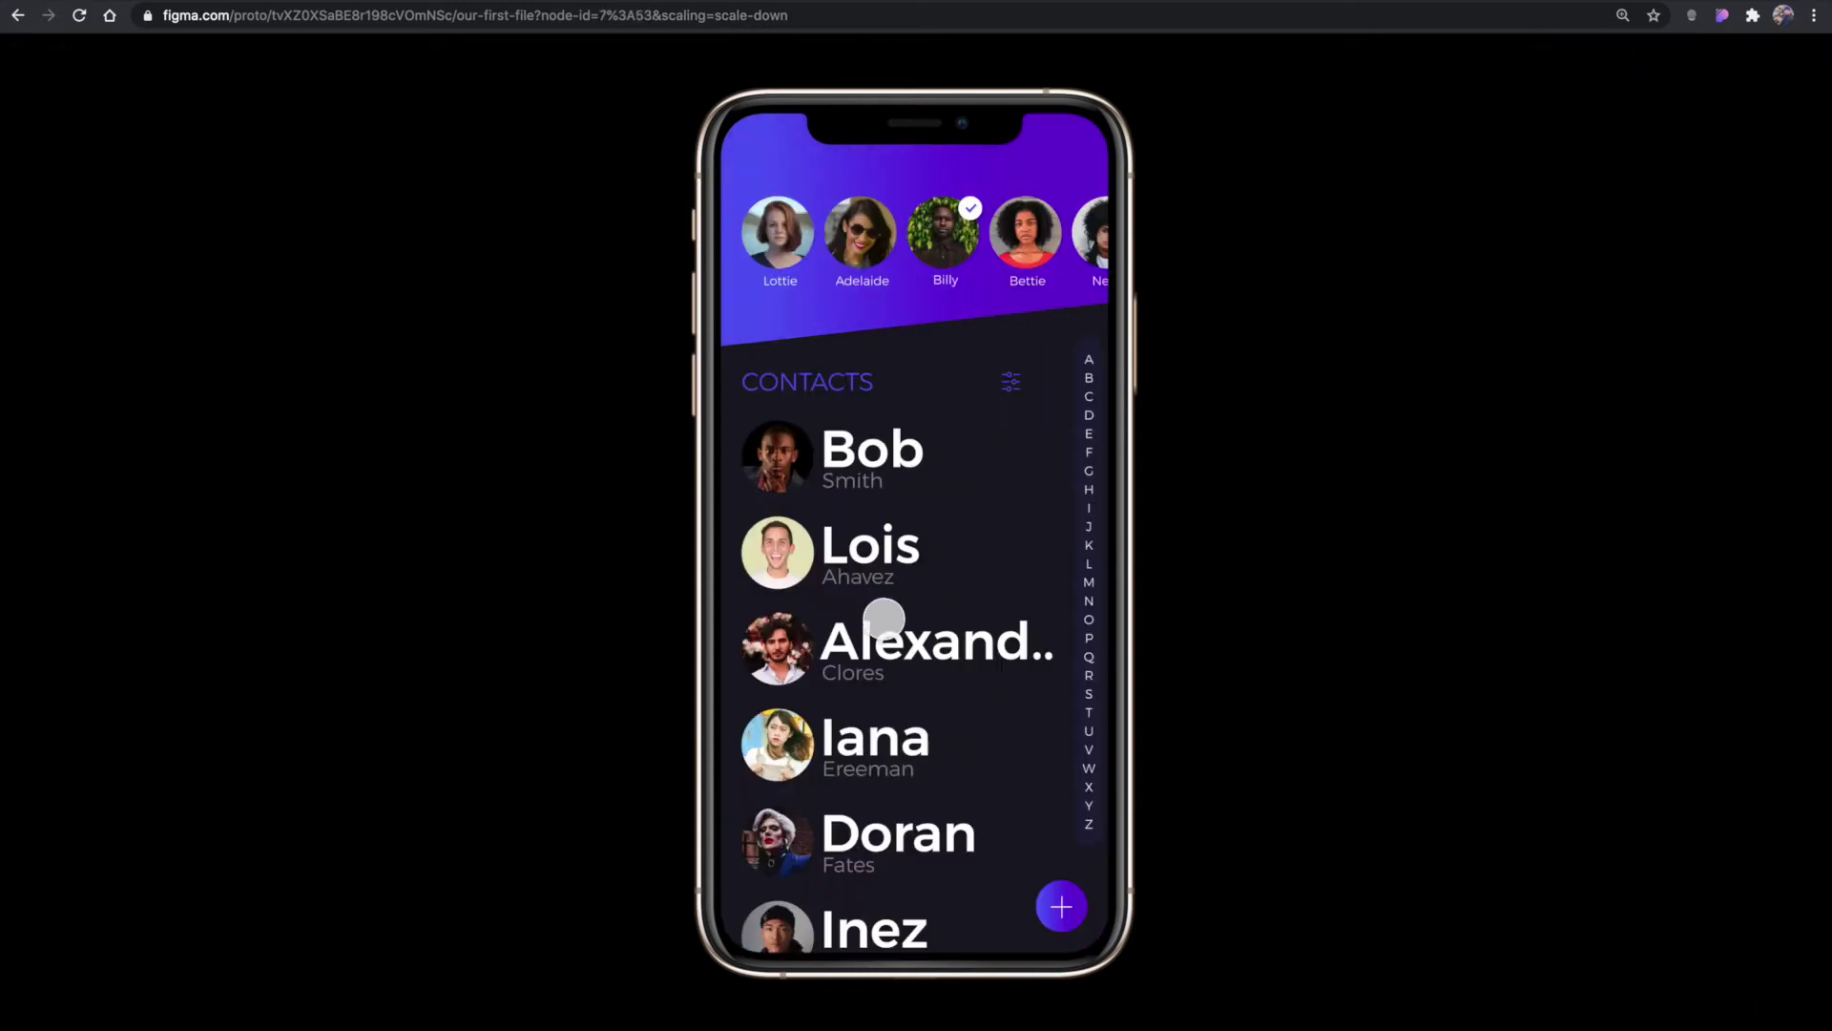
pyautogui.click(885, 621)
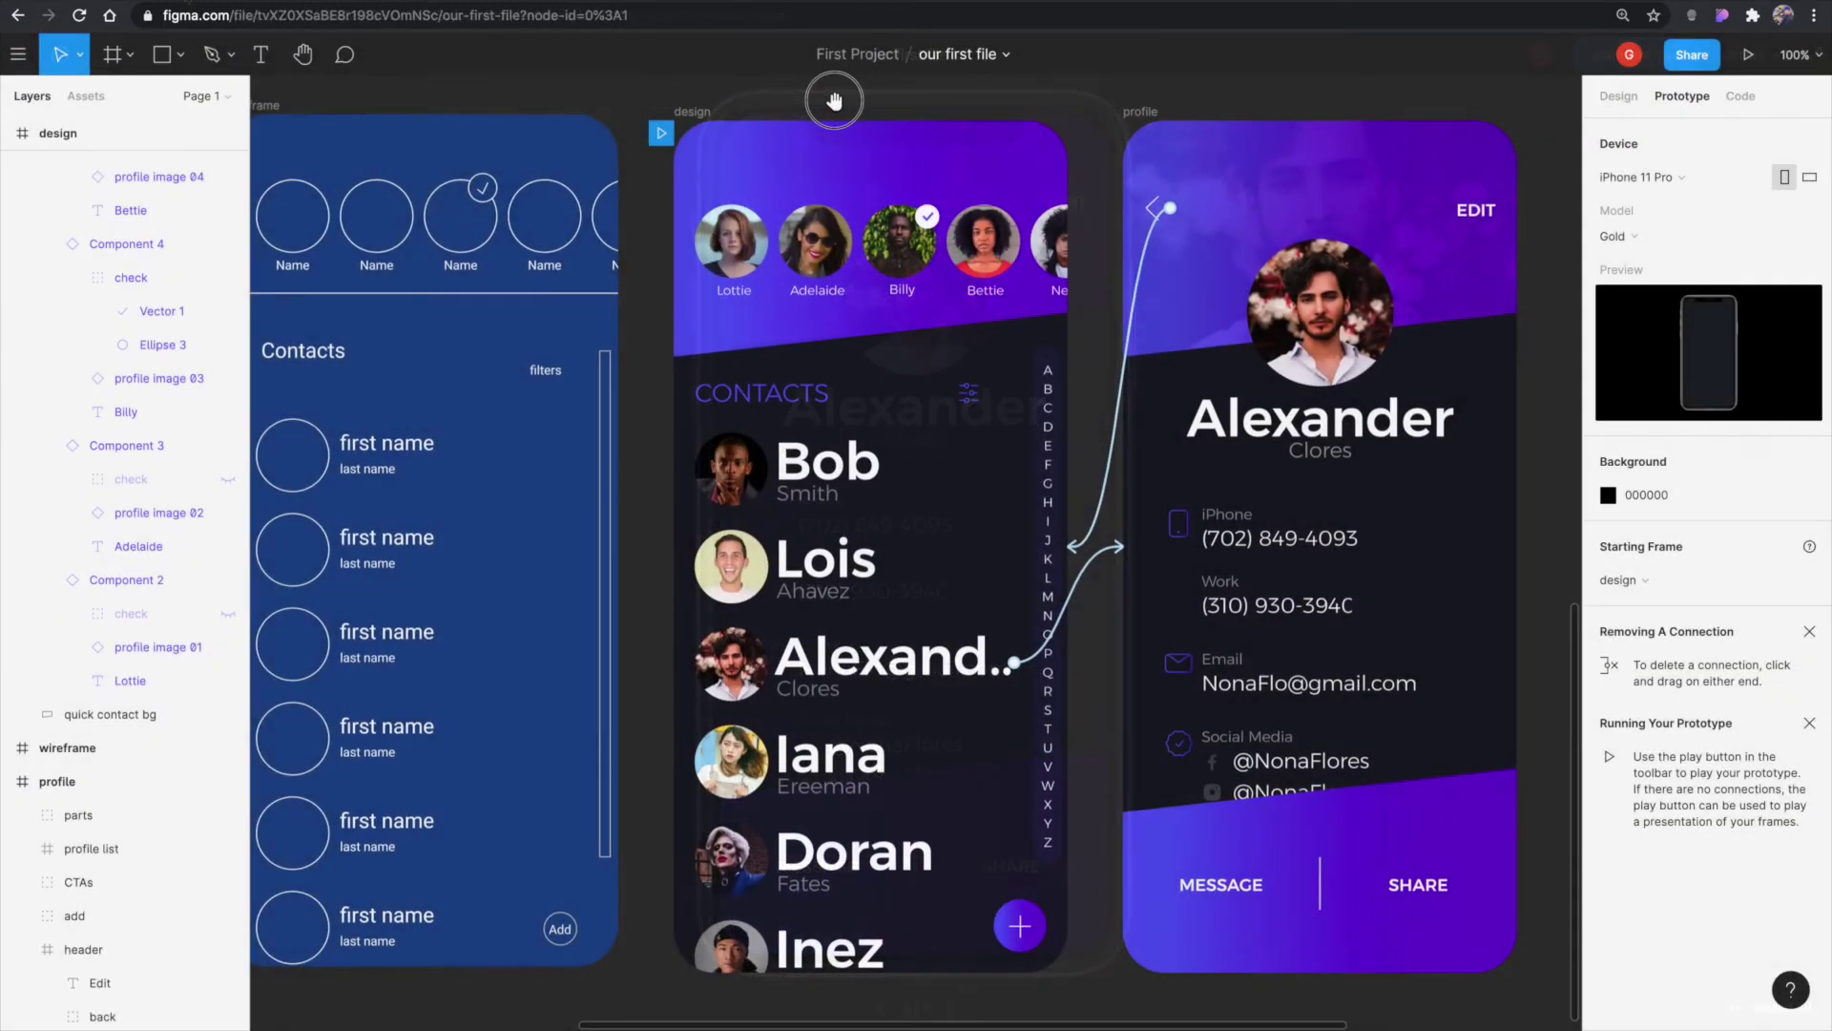
# Alt-drag Alexander's photo and name group into the contacts screen, and set his row's transition to Smart Animate.
pyautogui.moveTo(830, 103); pyautogui.dragTo(773, 106)
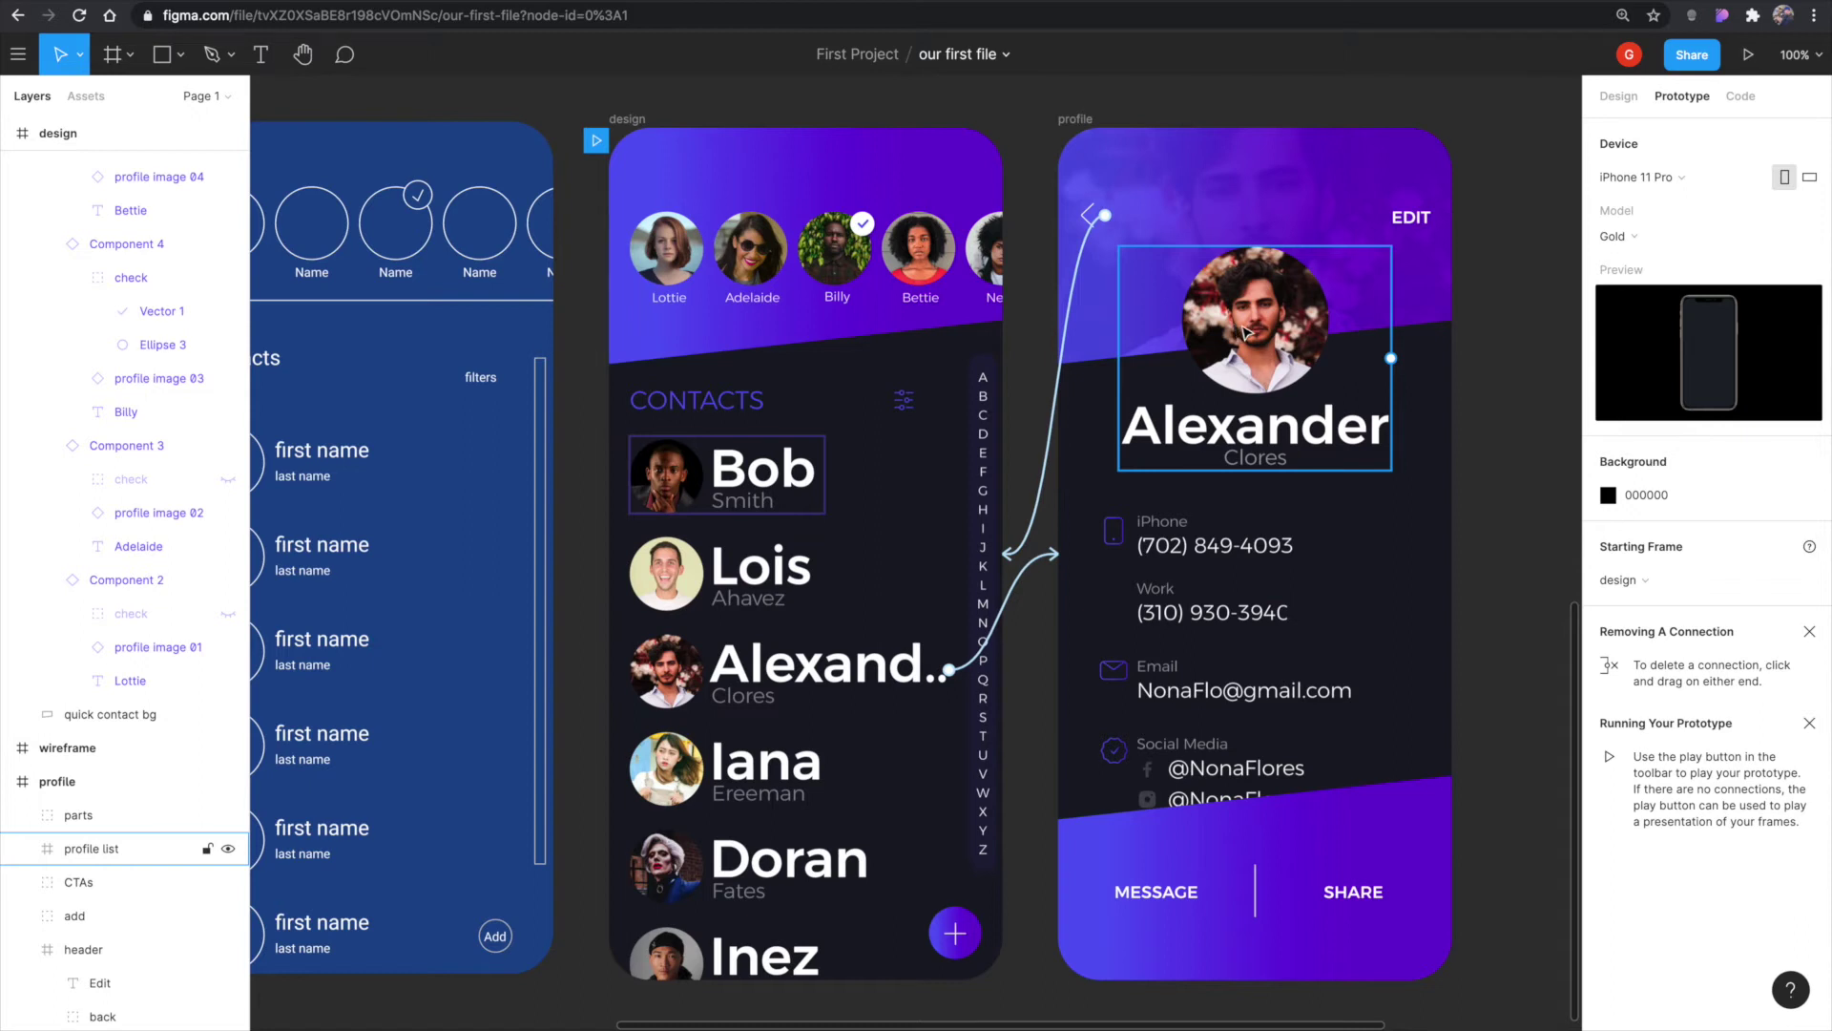
pyautogui.moveTo(1245, 332); pyautogui.dragTo(775, 437)
pyautogui.click(872, 695)
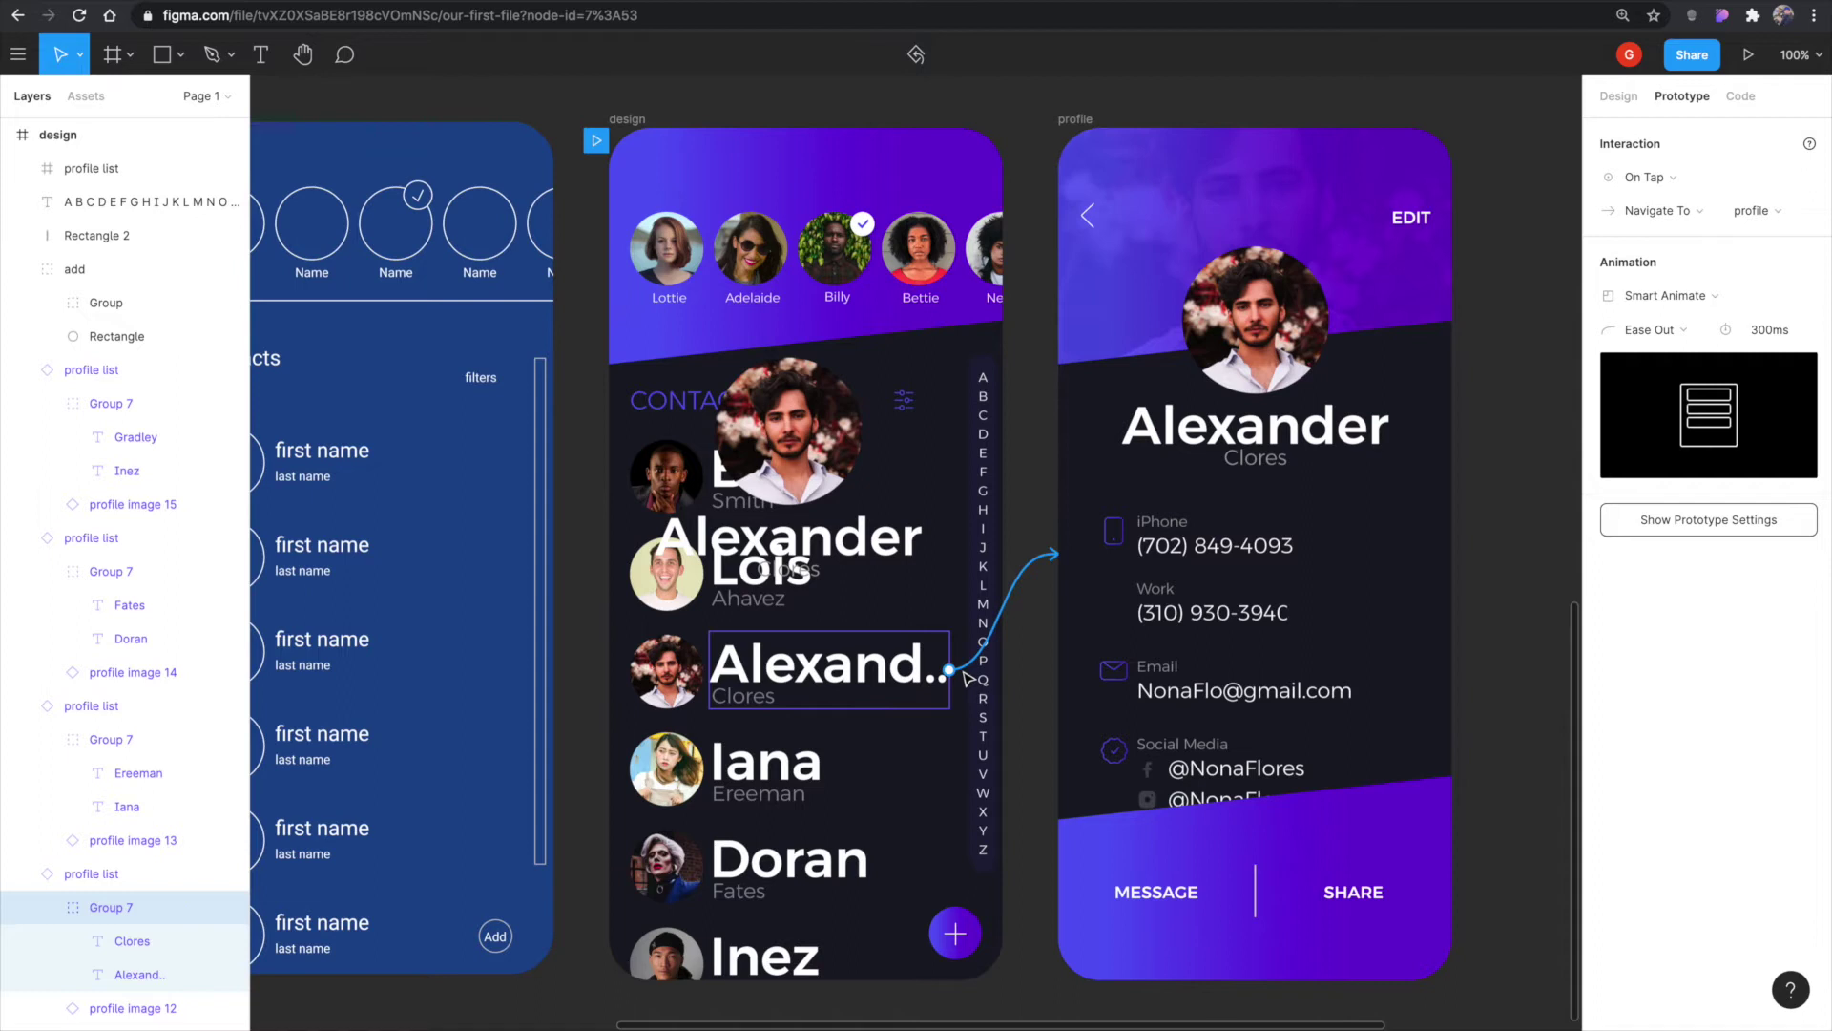
pyautogui.click(1669, 296)
pyautogui.click(1666, 240)
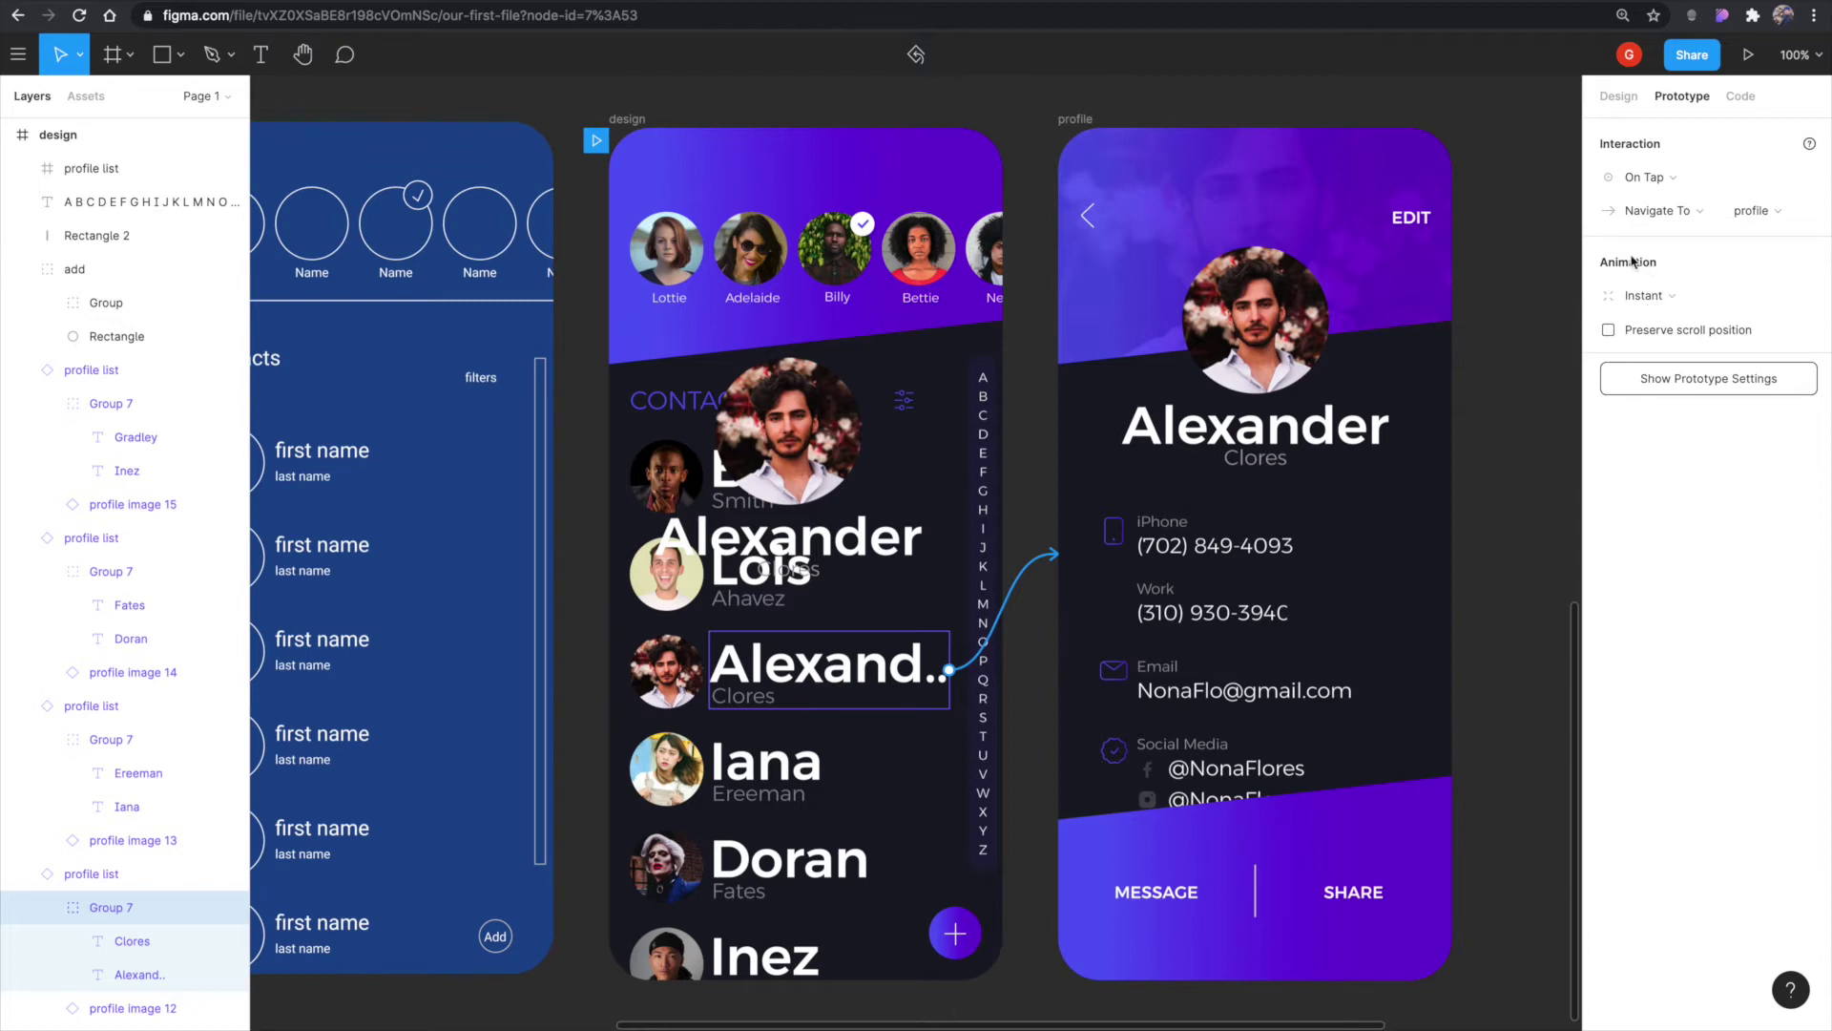
pyautogui.click(1660, 295)
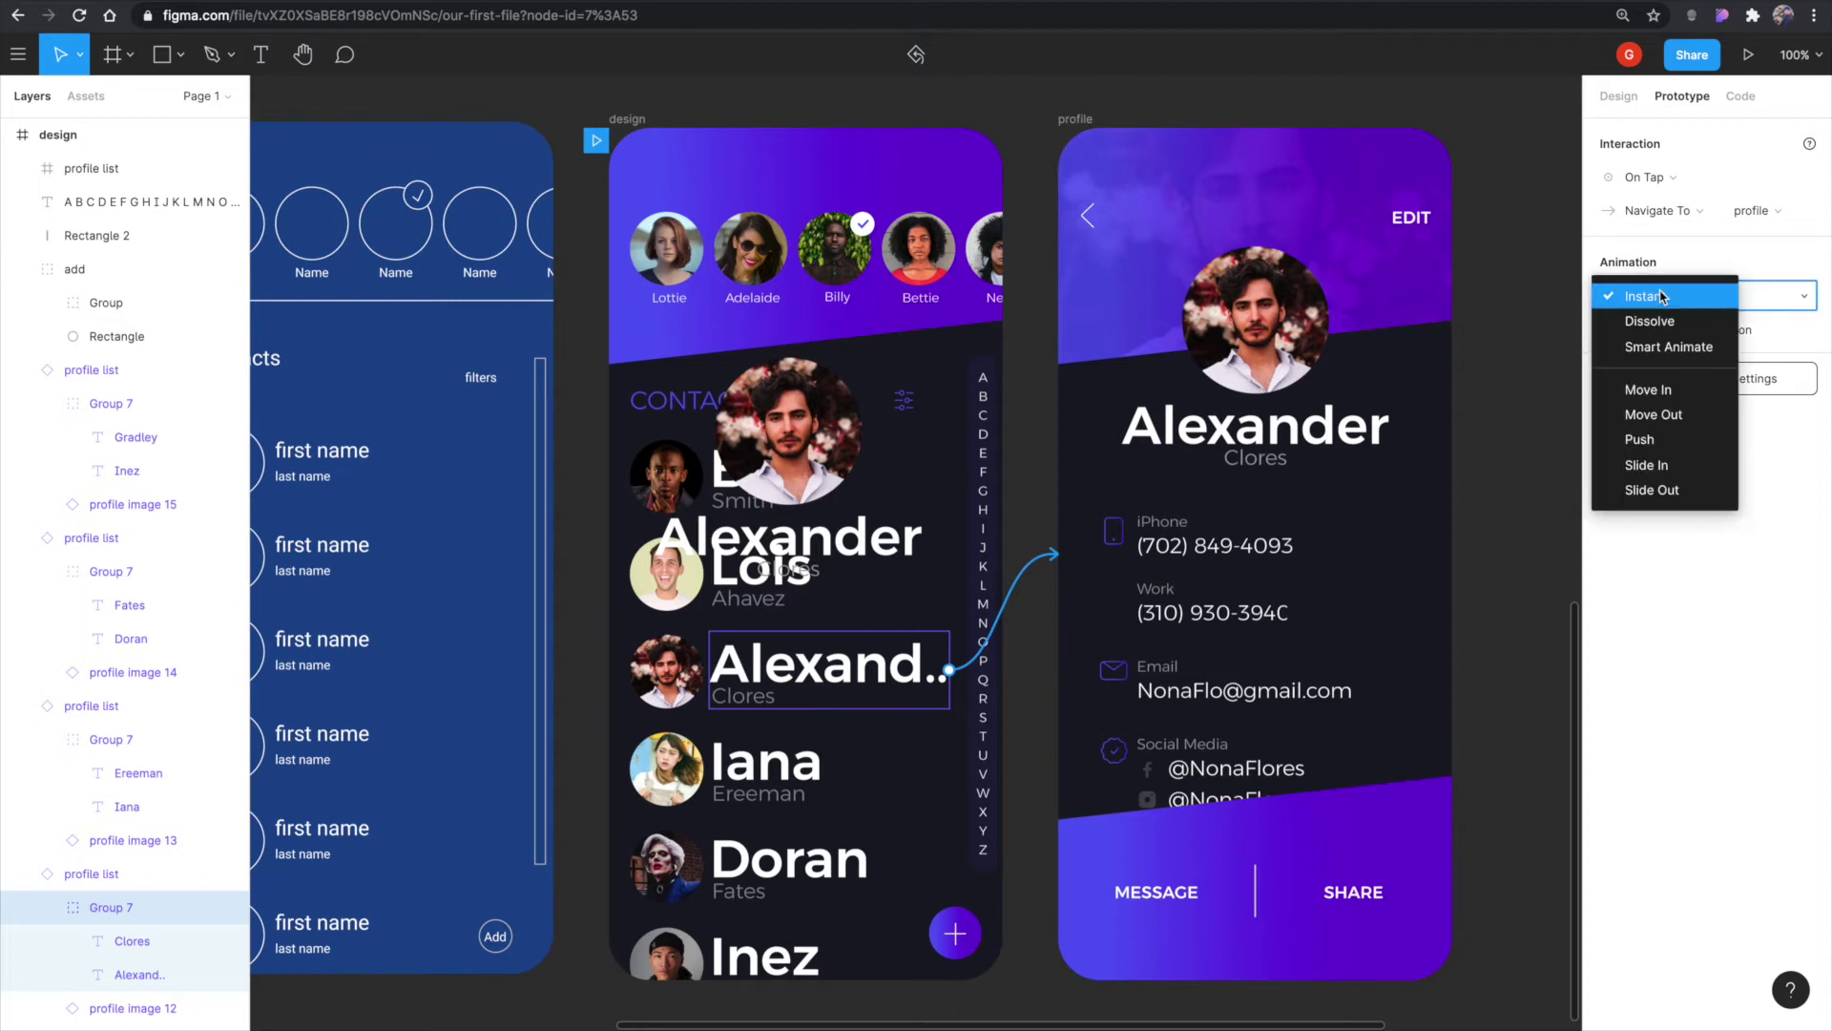
pyautogui.click(1669, 353)
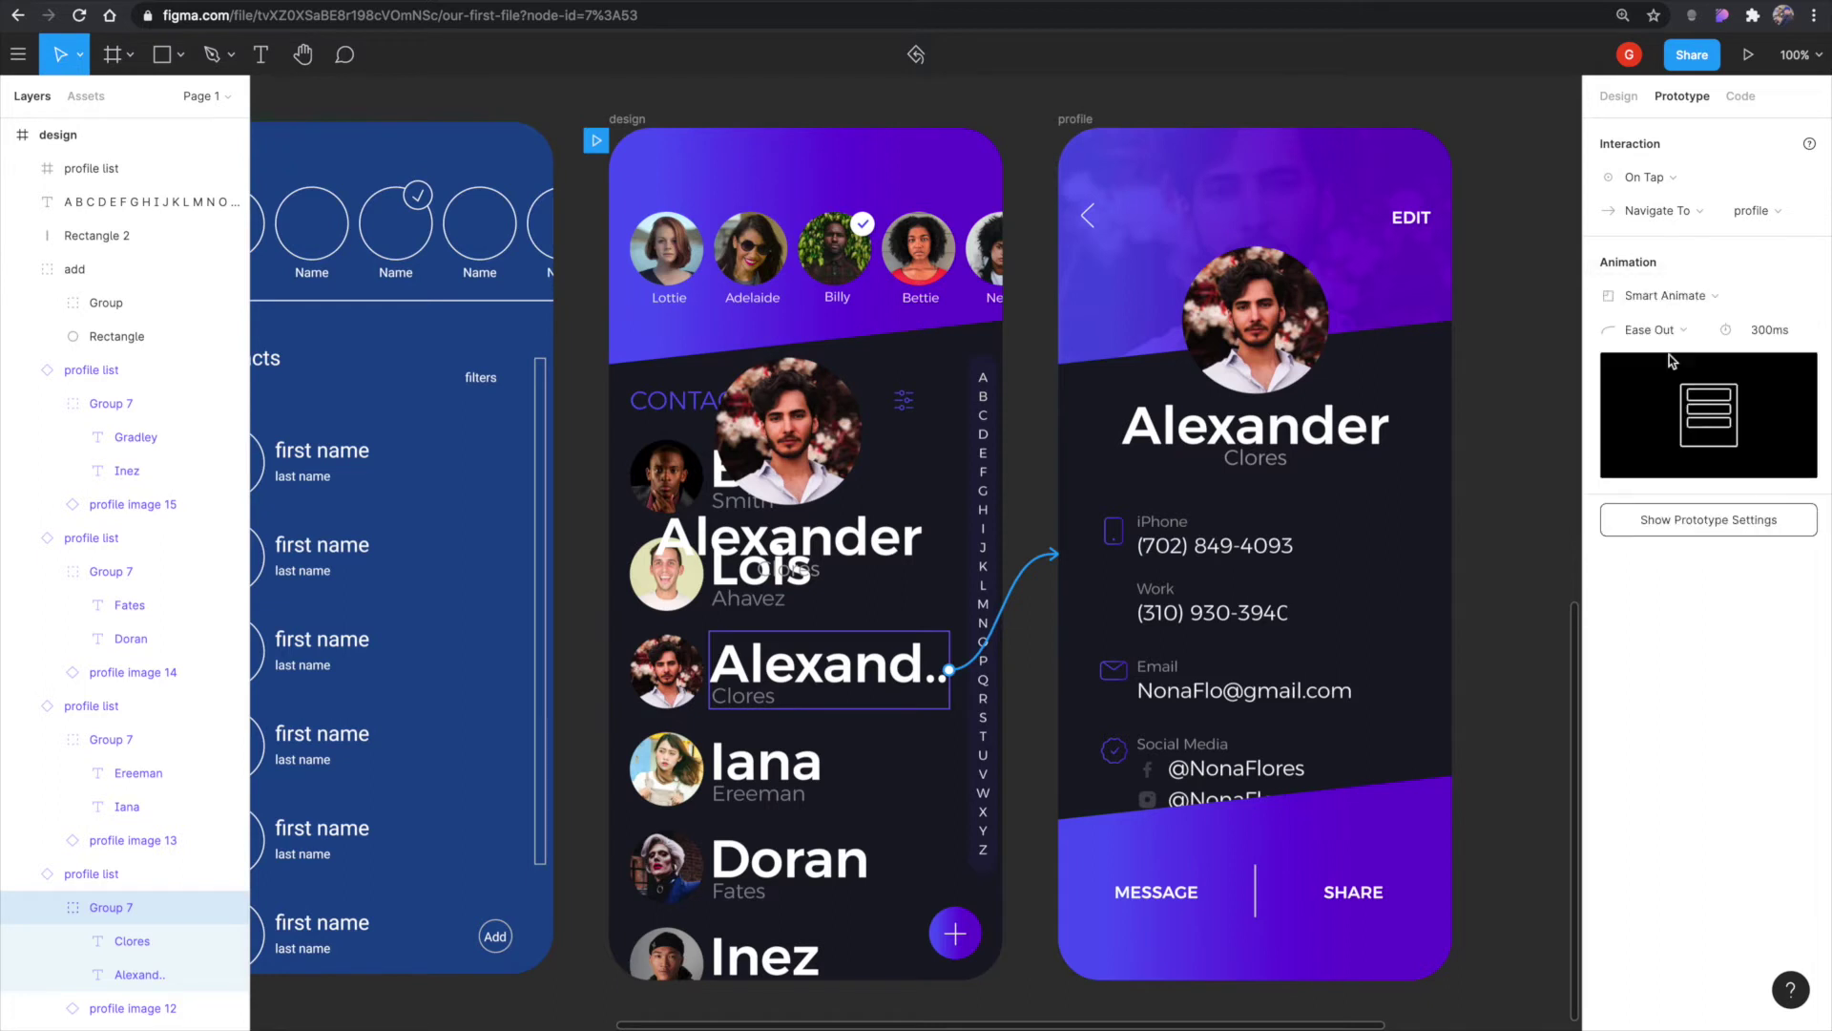
# Set the profile back arrow's transition to Smart Animate as well.
pyautogui.click(1075, 117)
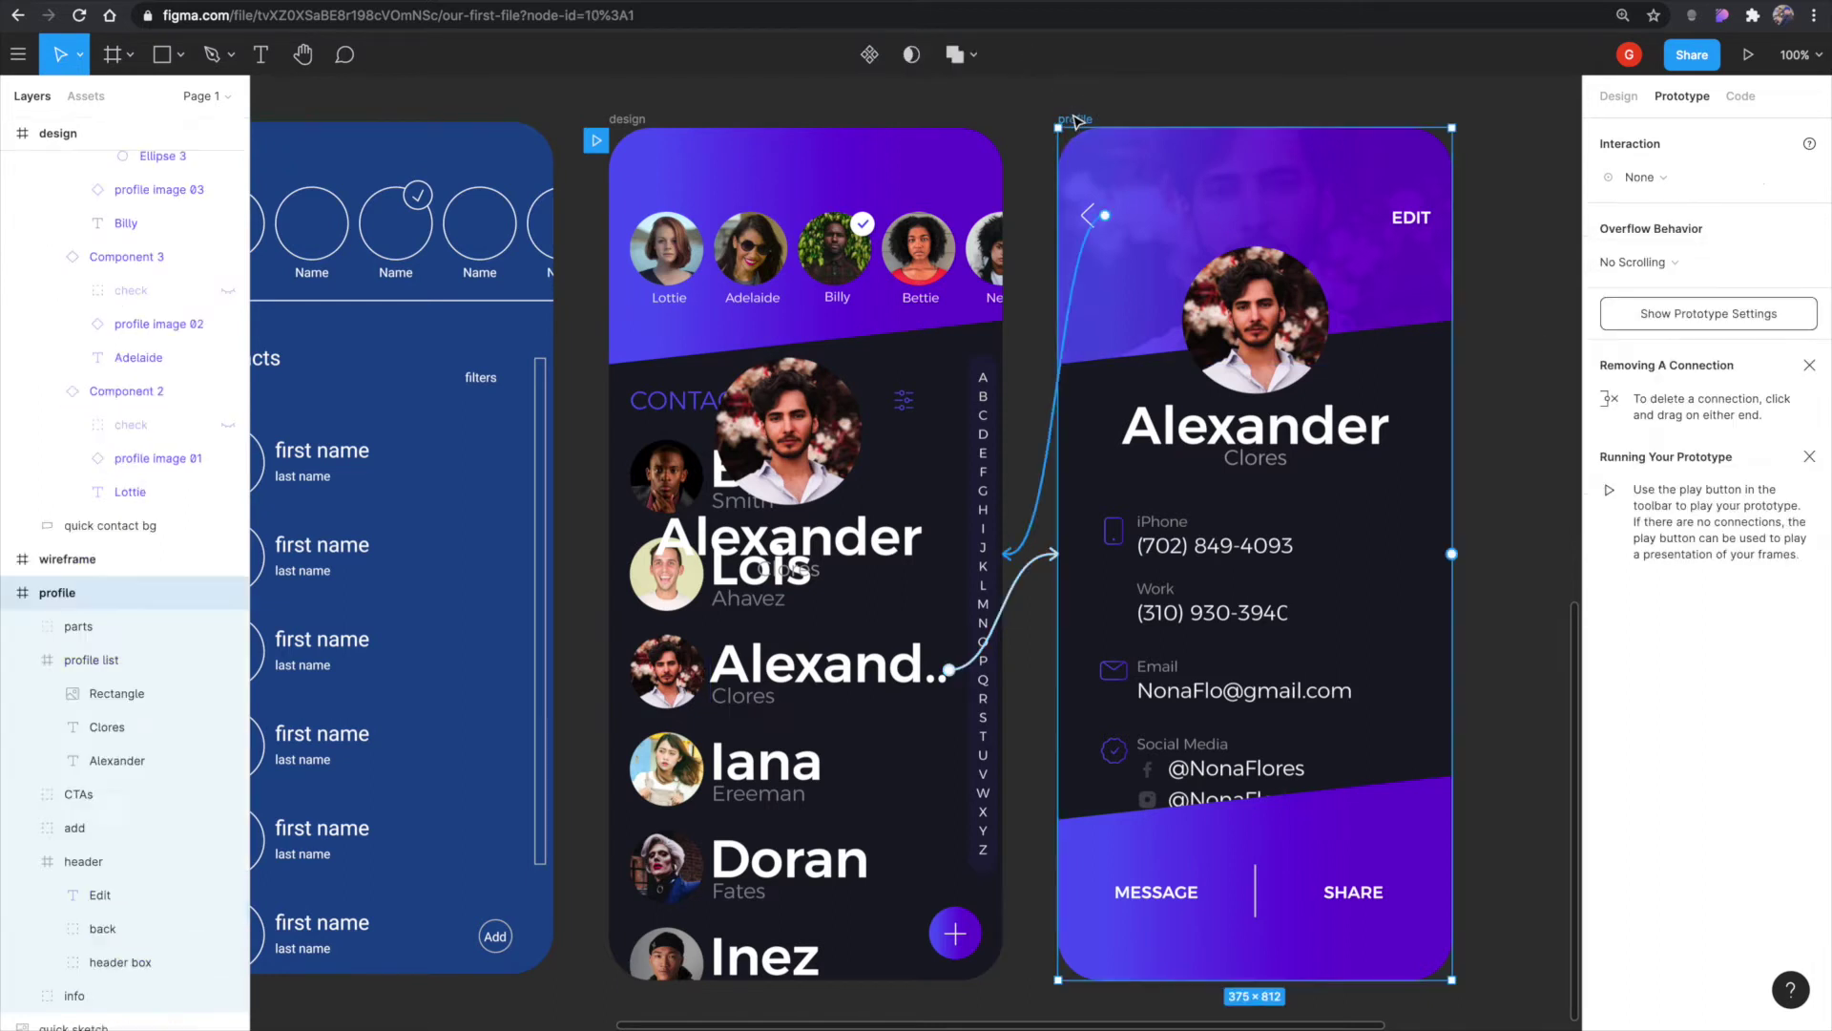
pyautogui.click(1104, 220)
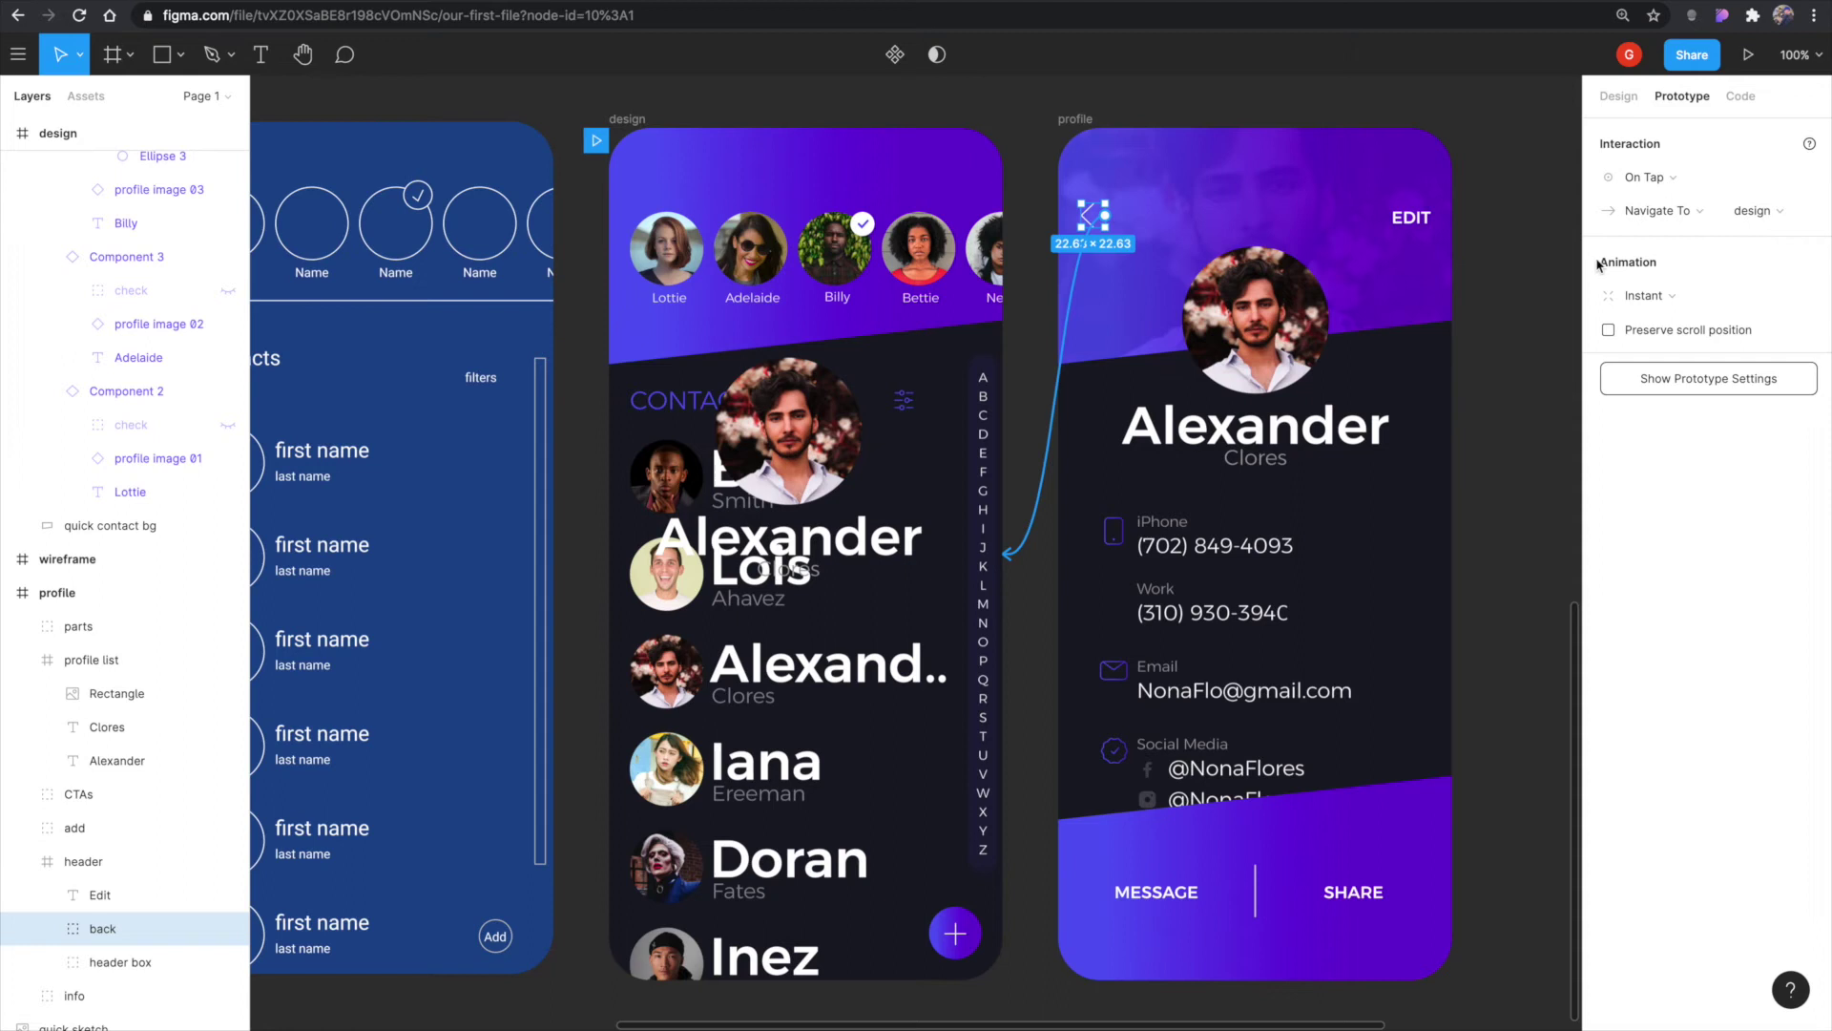
pyautogui.click(1675, 298)
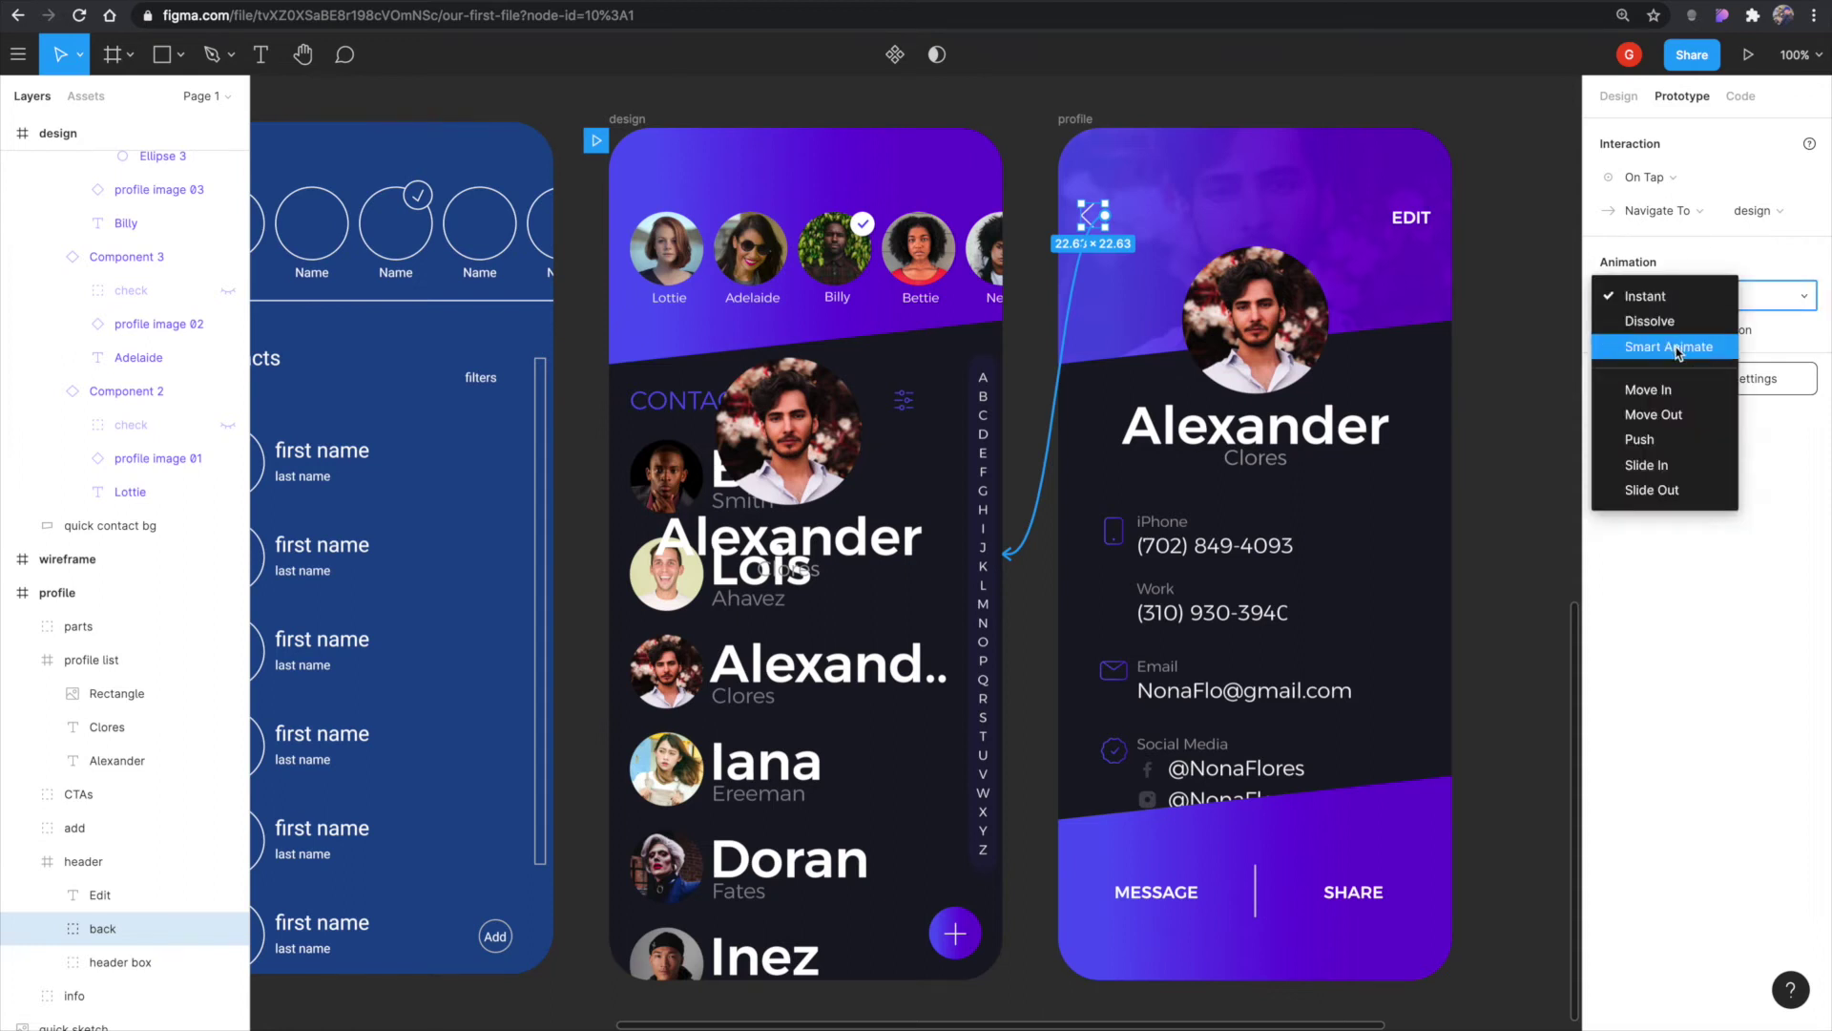
pyautogui.click(1678, 355)
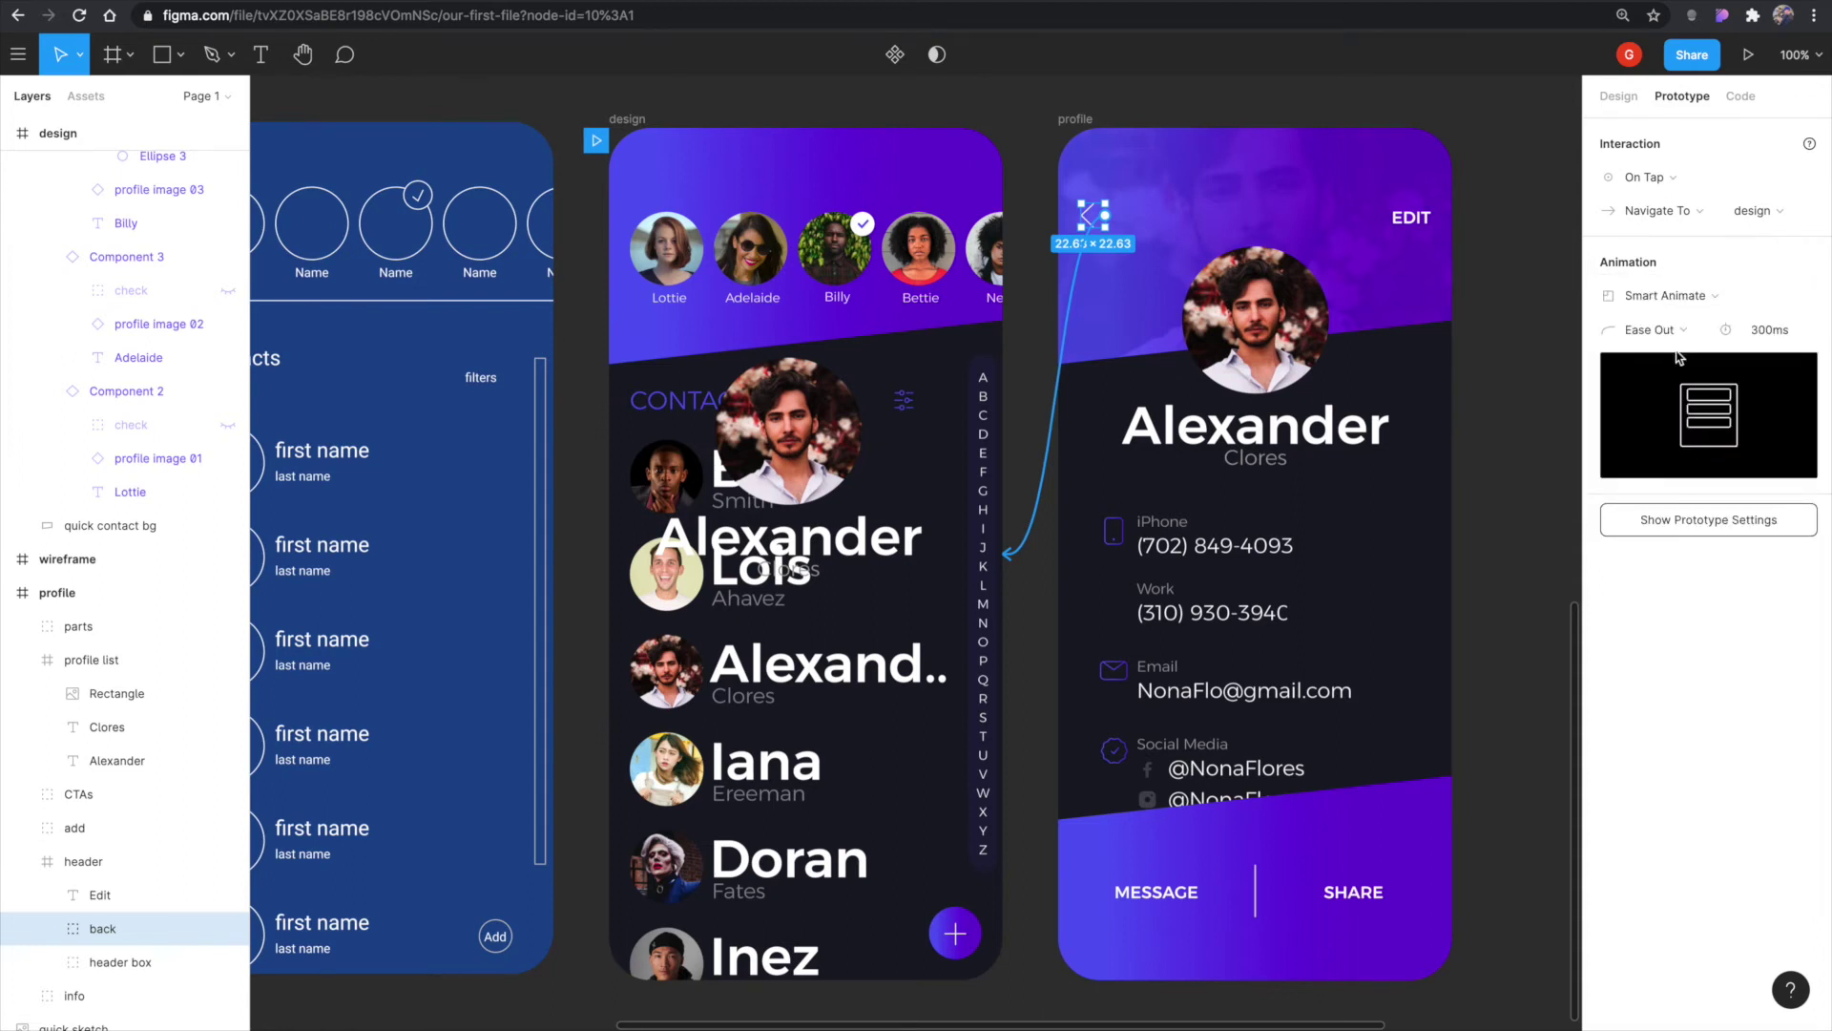
pyautogui.press('Escape')
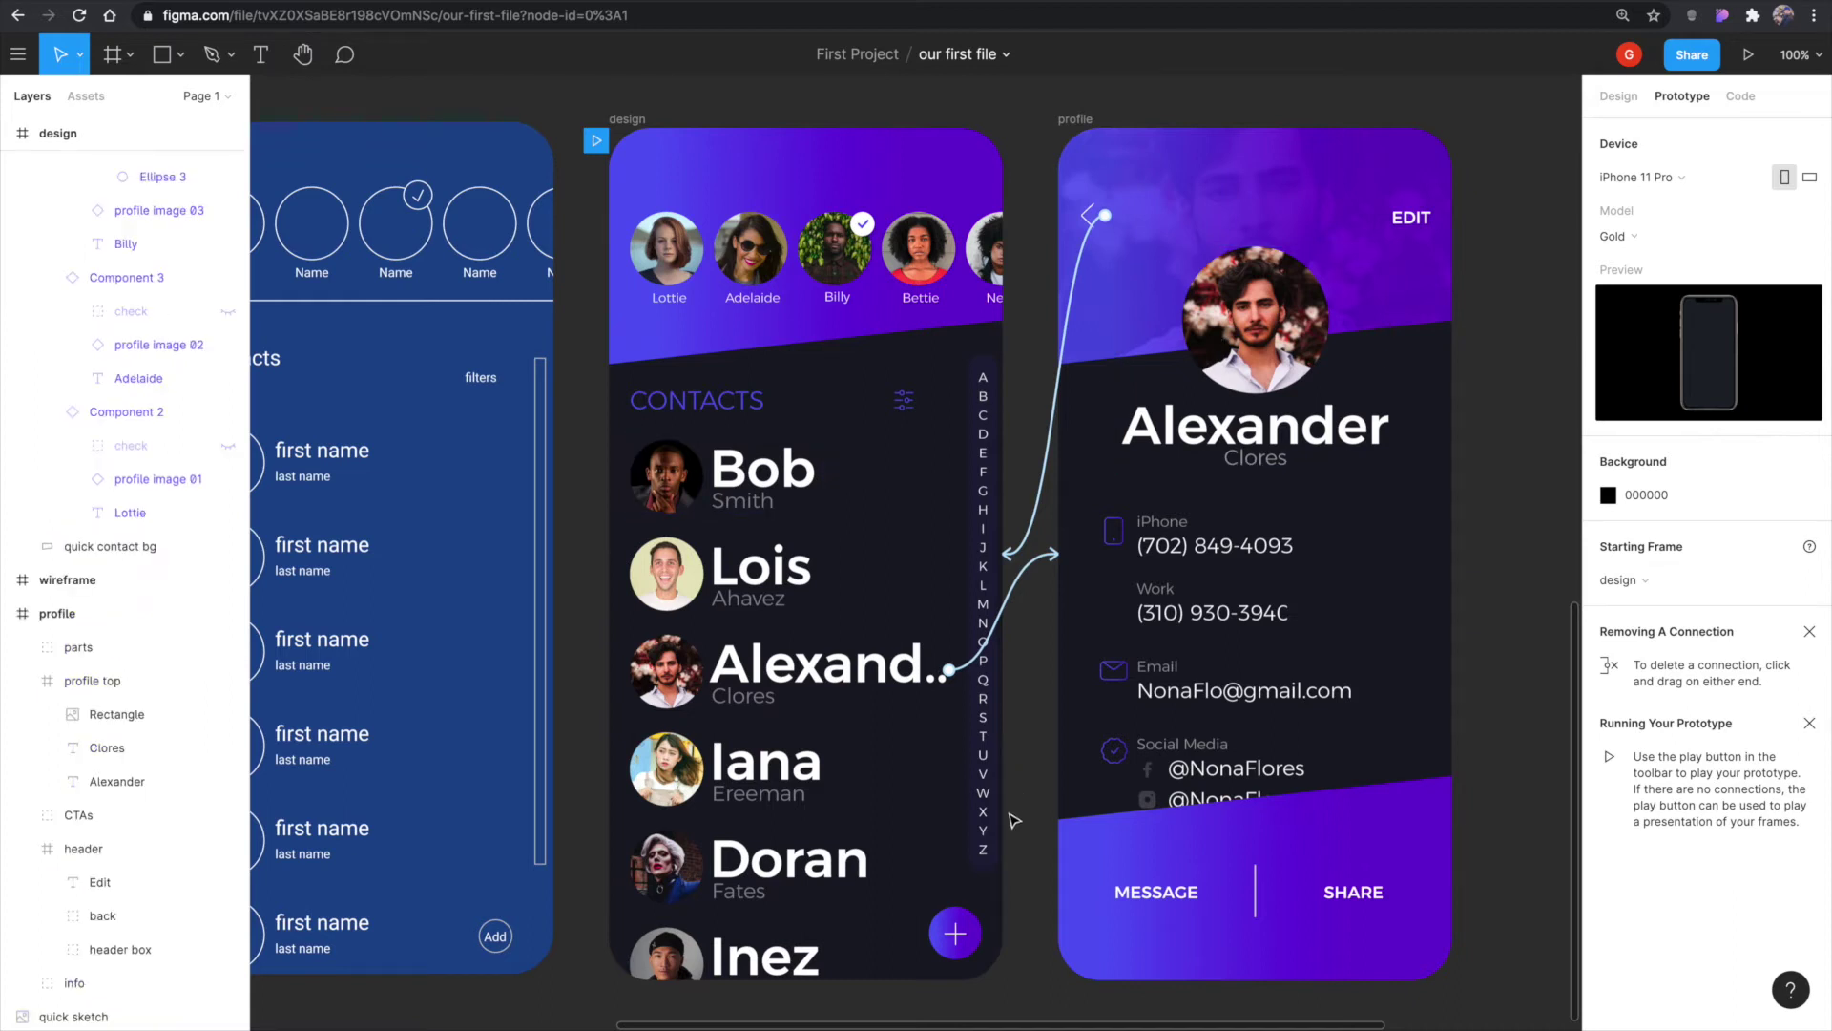
# Alt-drag the round + button onto the profile screen beside the phone number, then compare both copies.
pyautogui.moveTo(958, 952); pyautogui.dragTo(1380, 560)
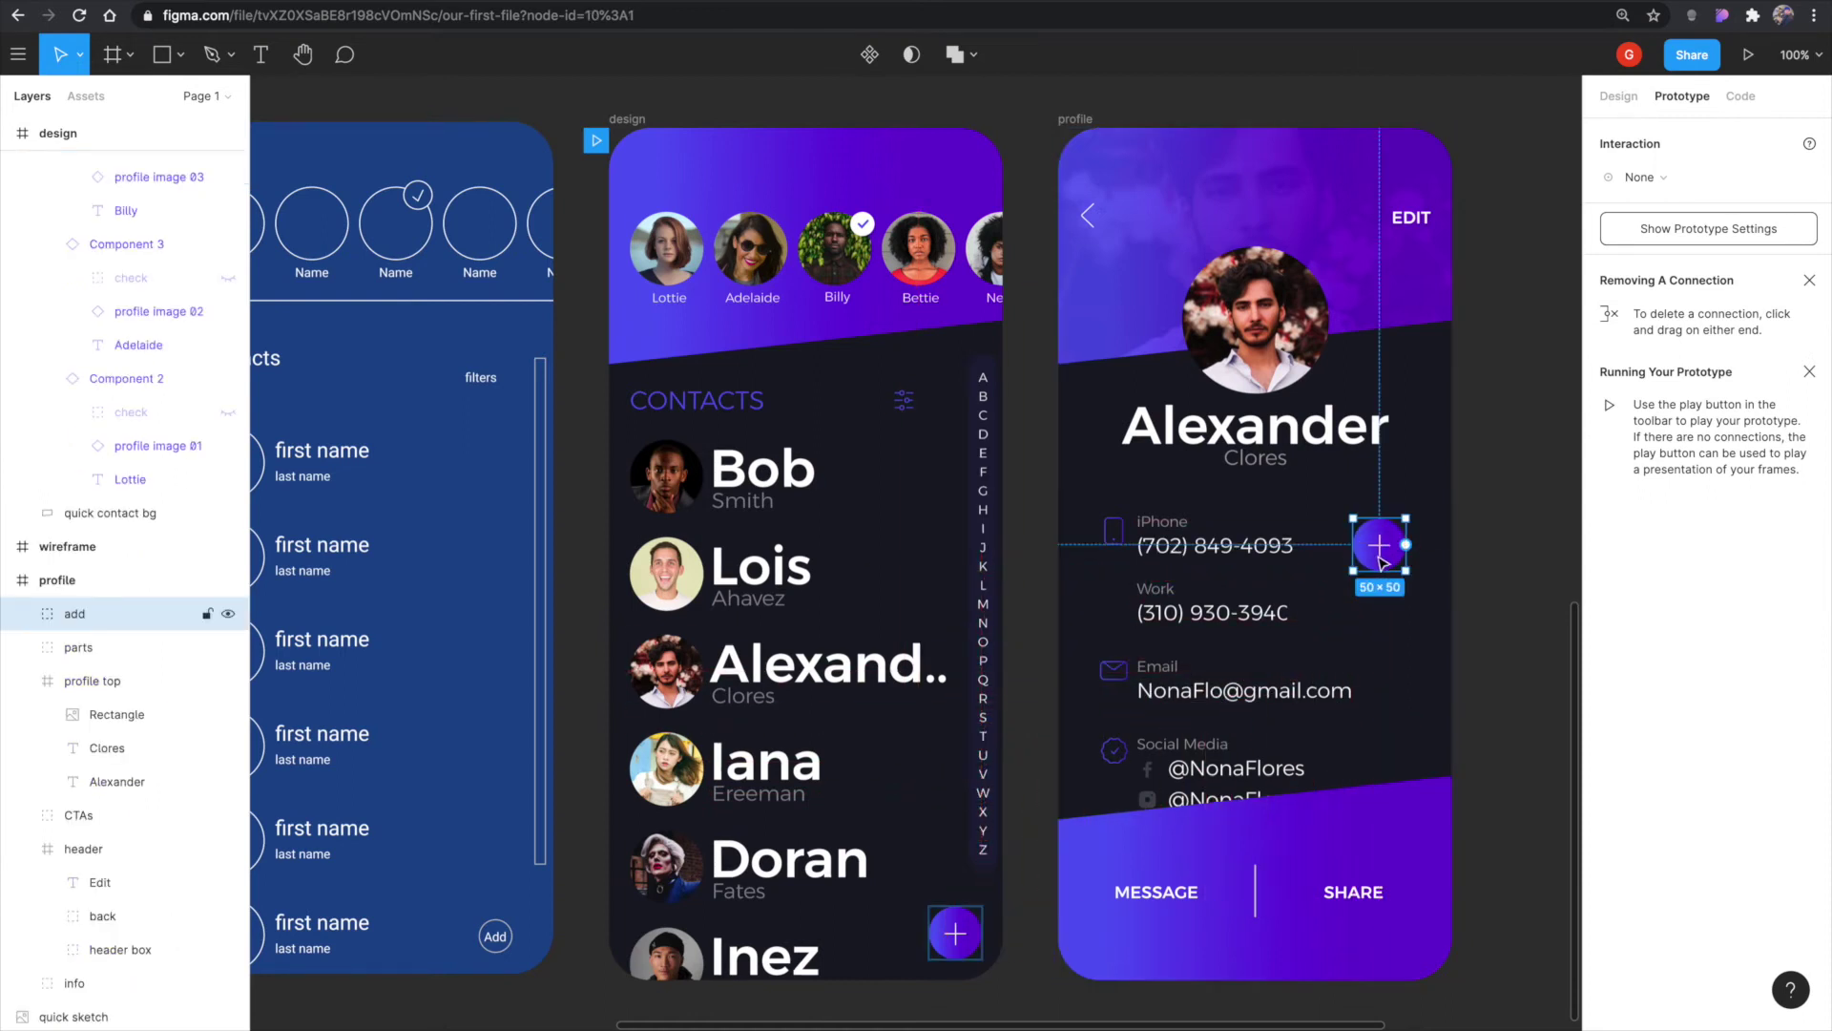
pyautogui.click(957, 930)
pyautogui.click(1373, 564)
pyautogui.click(955, 932)
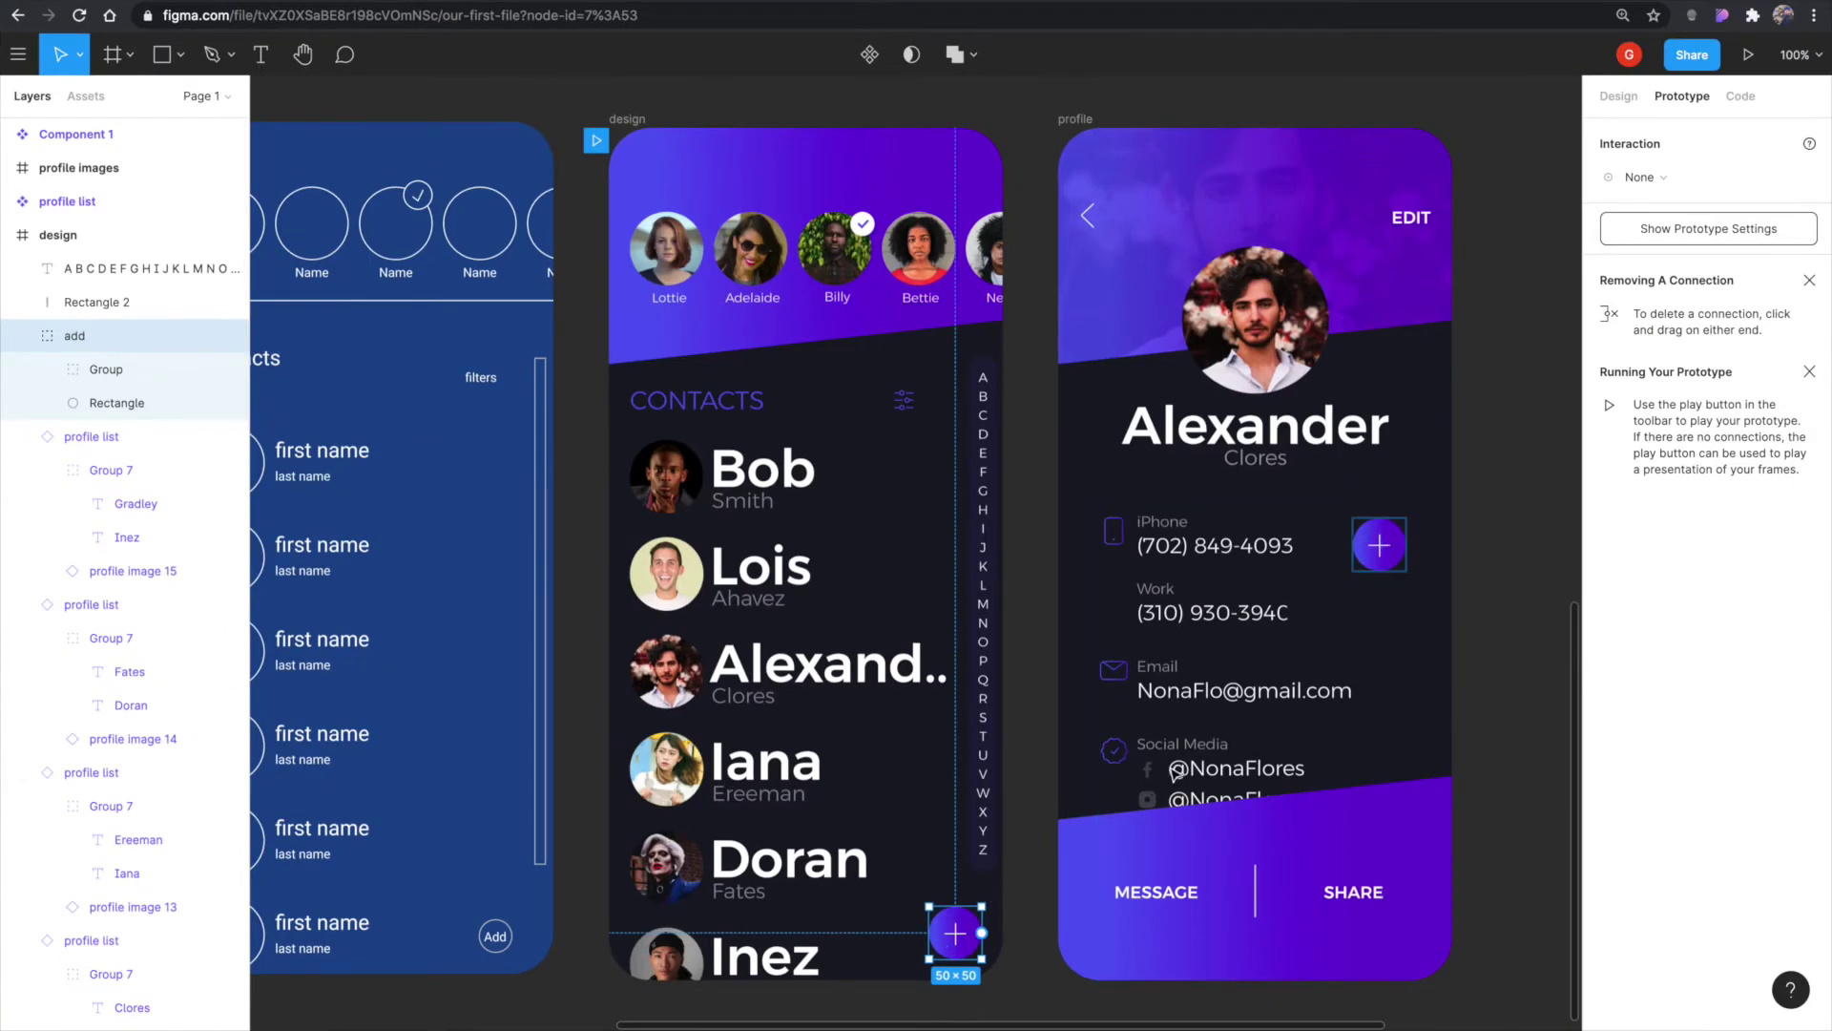
pyautogui.click(1377, 569)
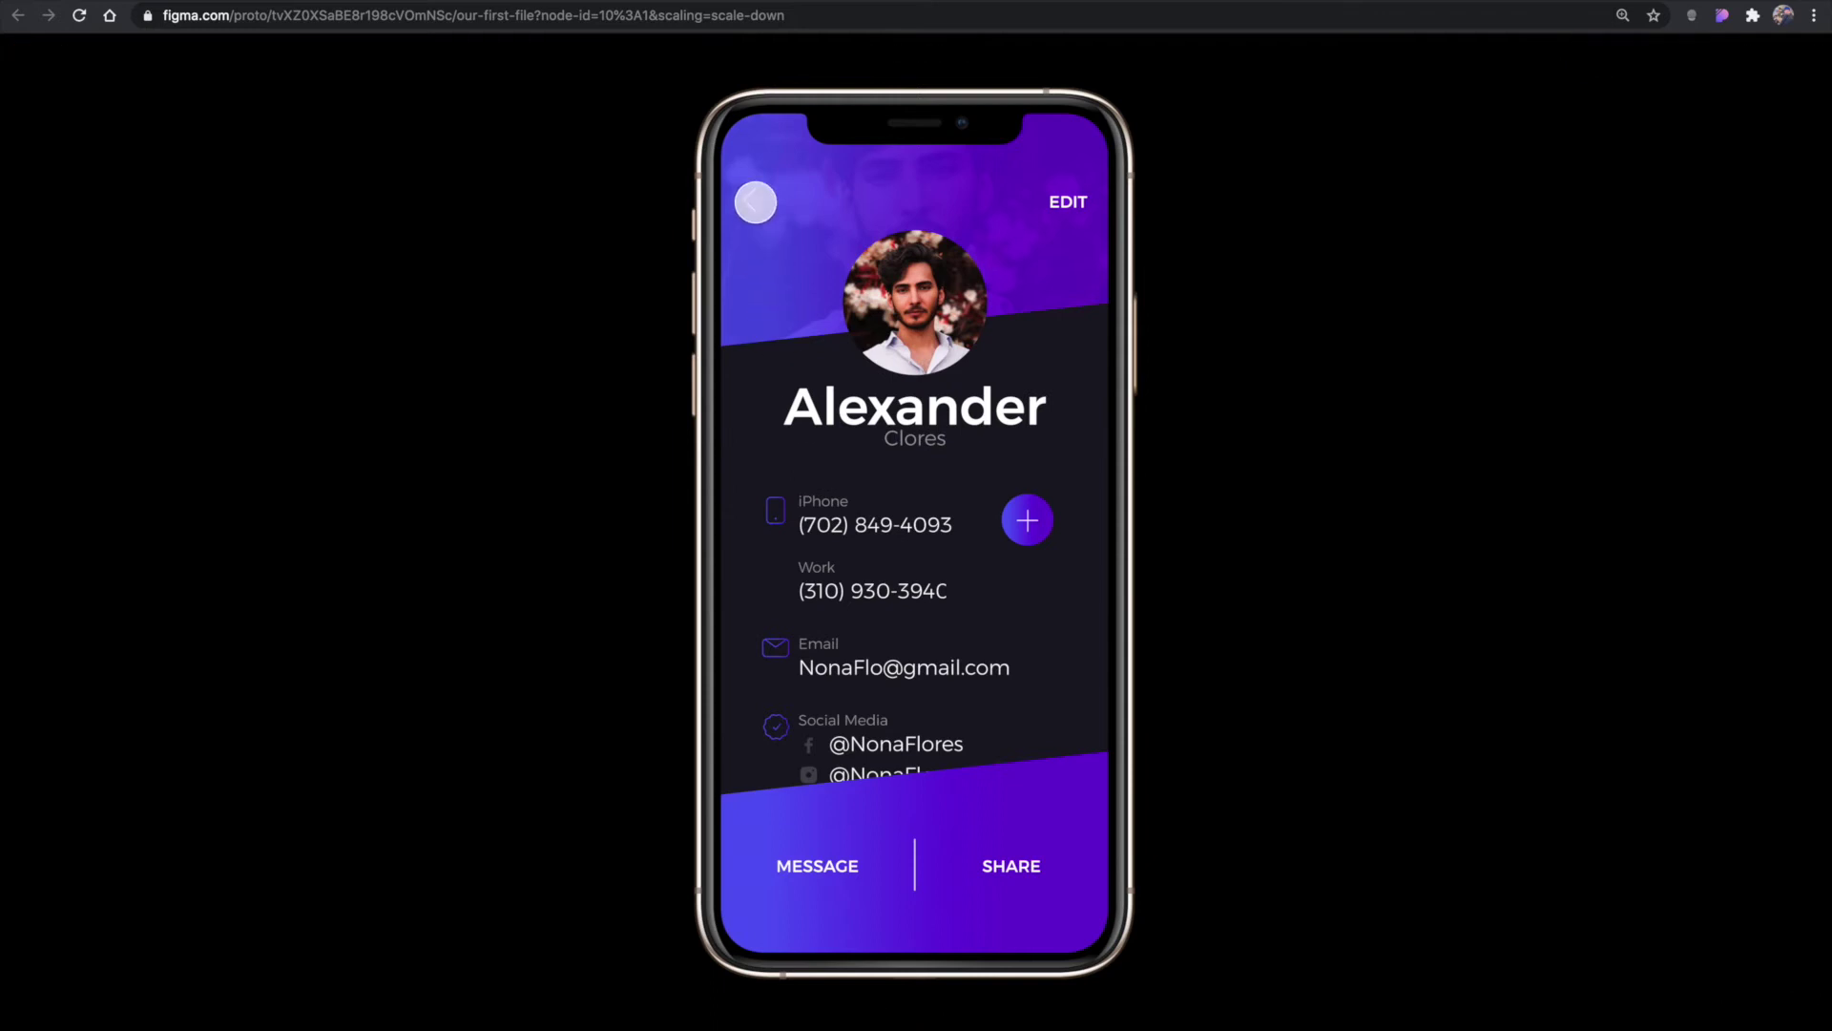
# Tap the back arrow and Alexander's row repeatedly to watch the + button animate.
pyautogui.click(754, 199)
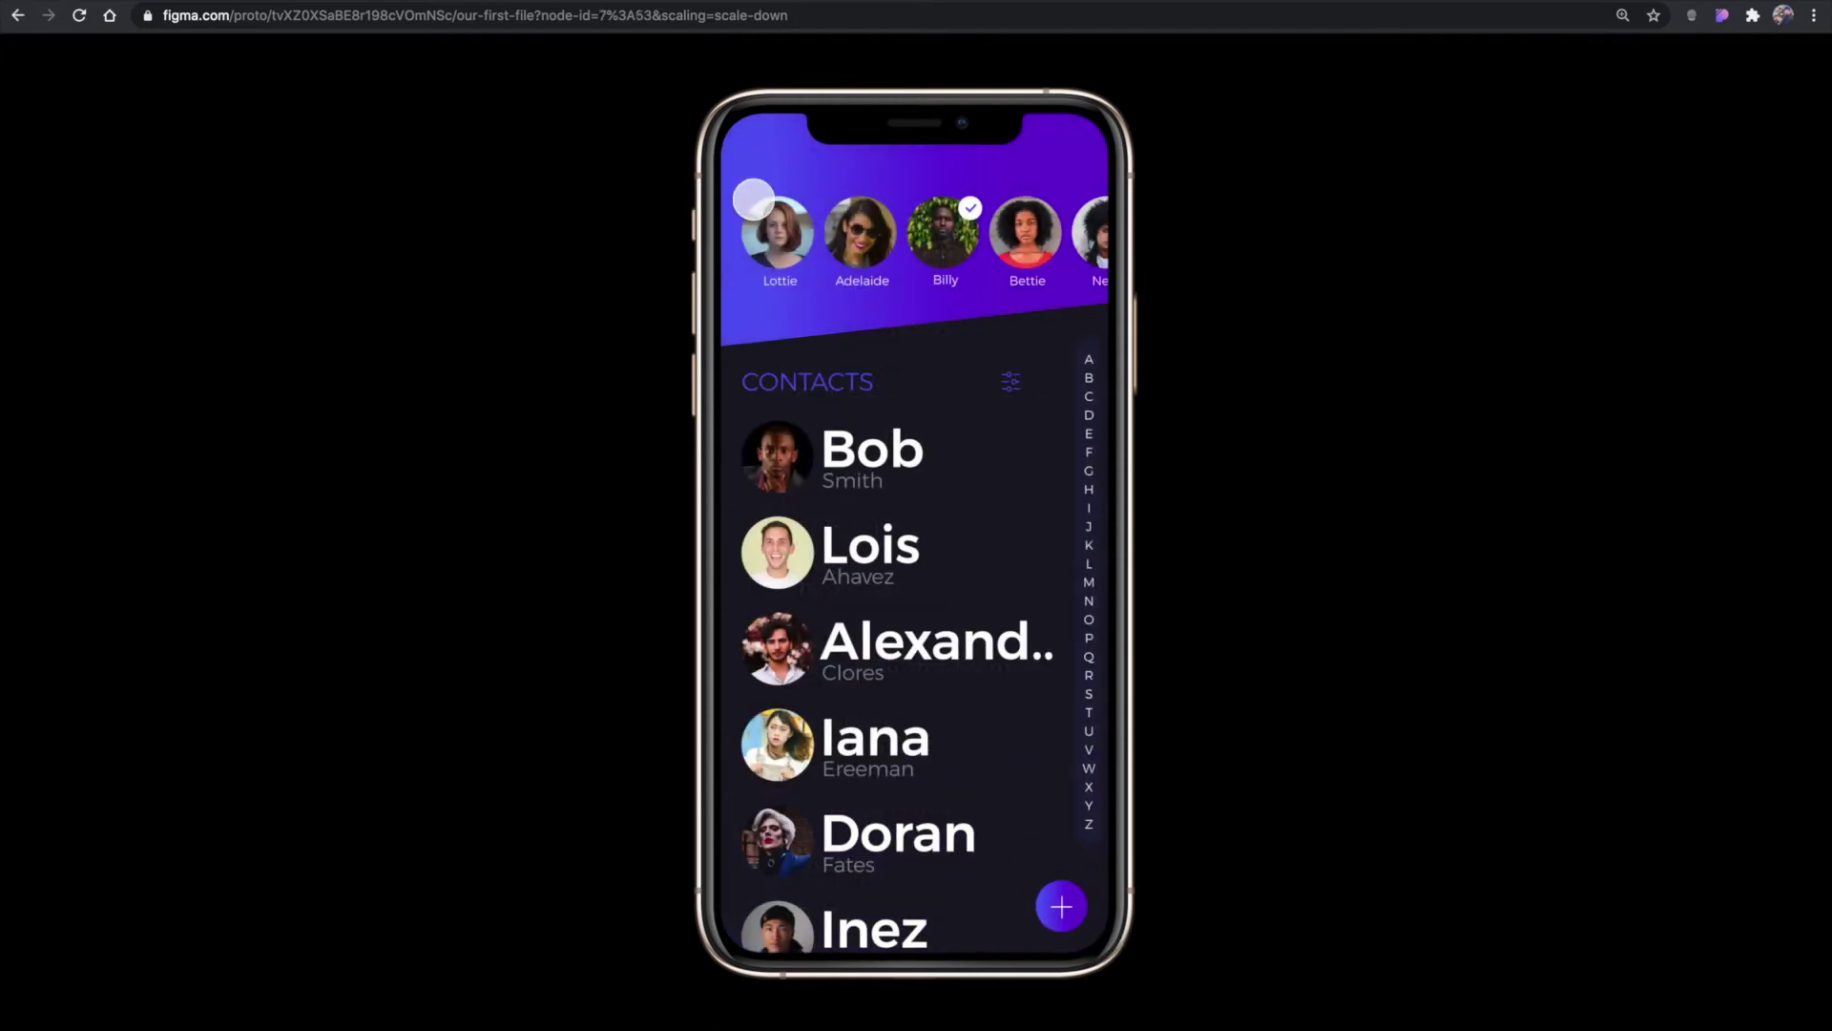
pyautogui.click(855, 638)
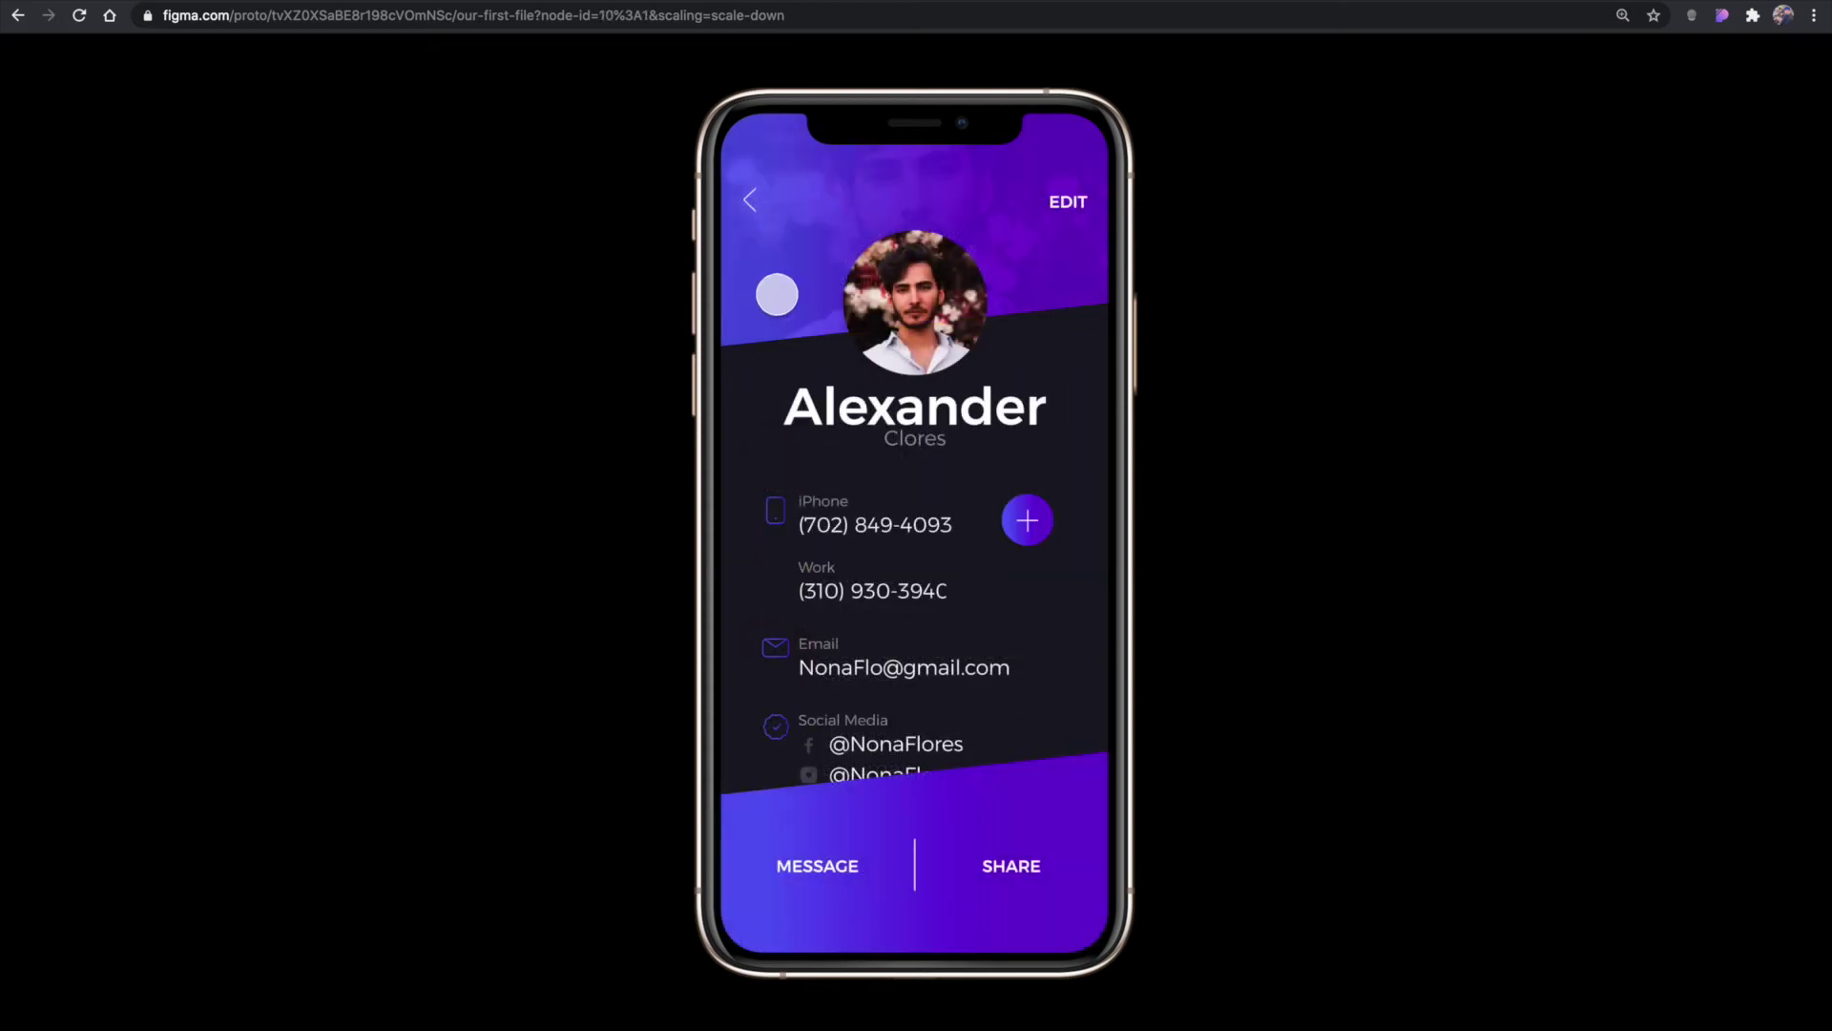
pyautogui.click(754, 200)
pyautogui.click(869, 648)
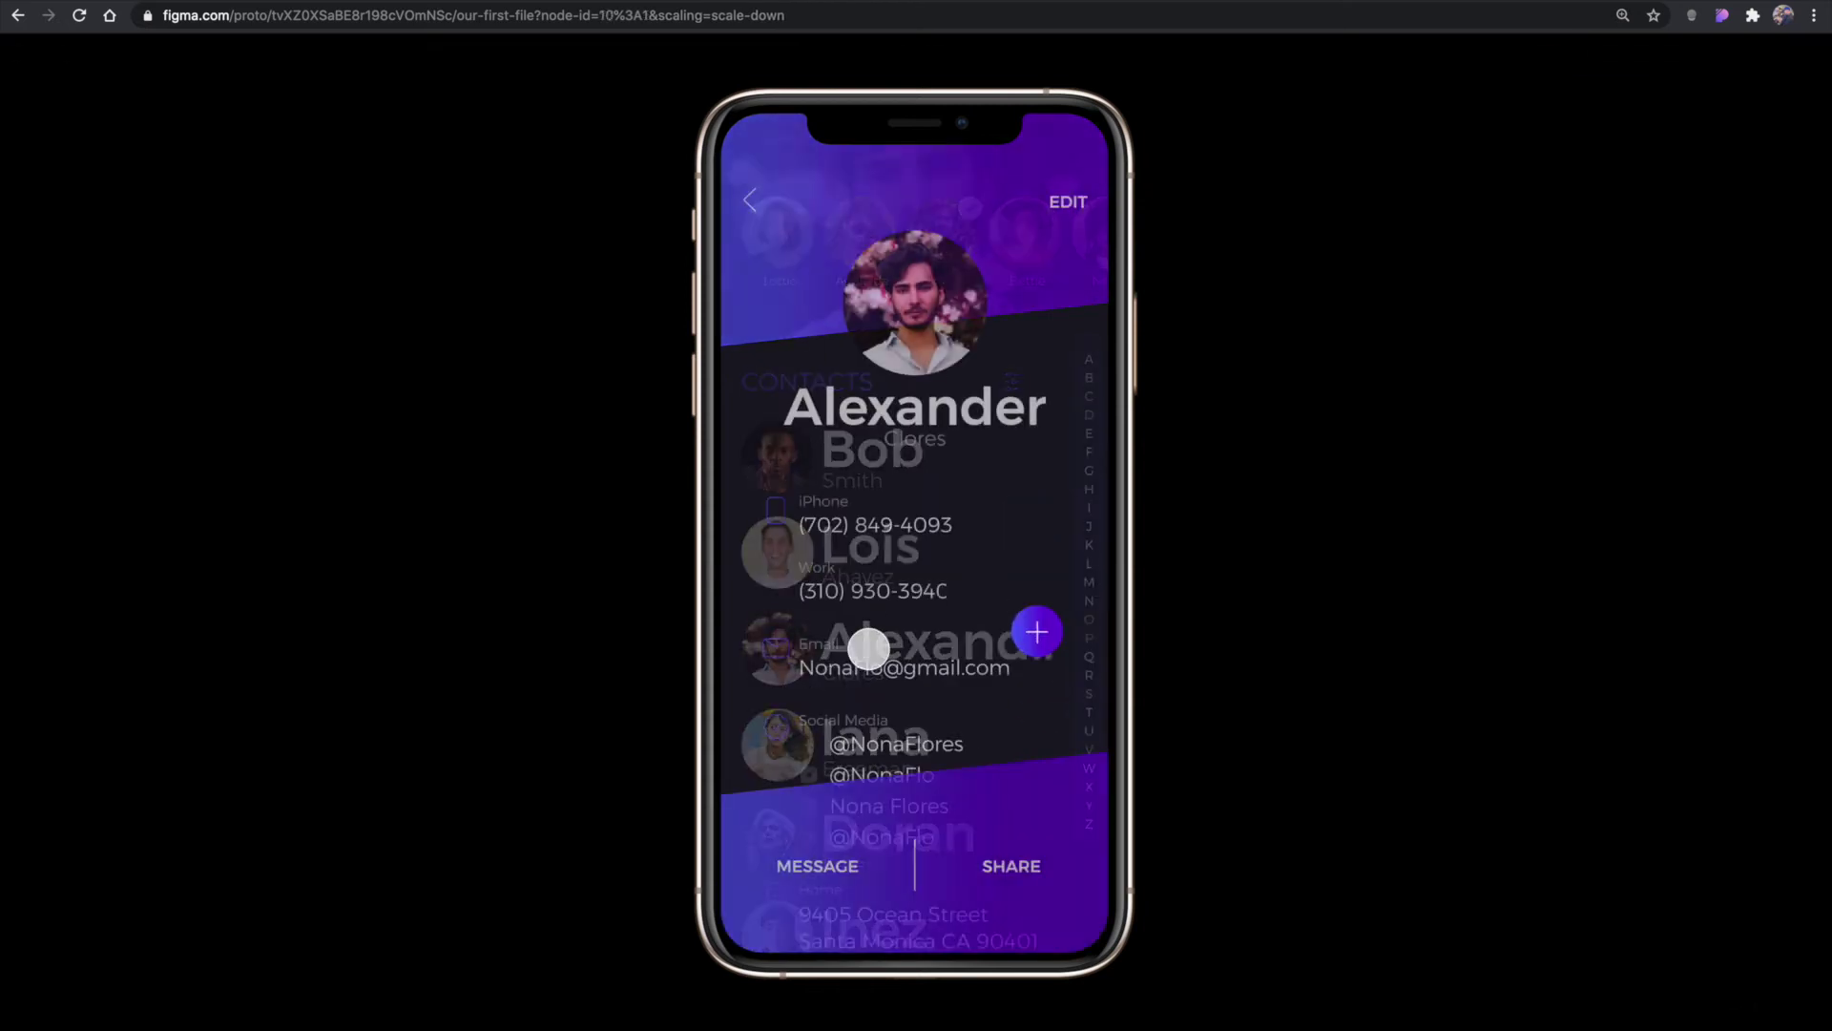
pyautogui.click(753, 205)
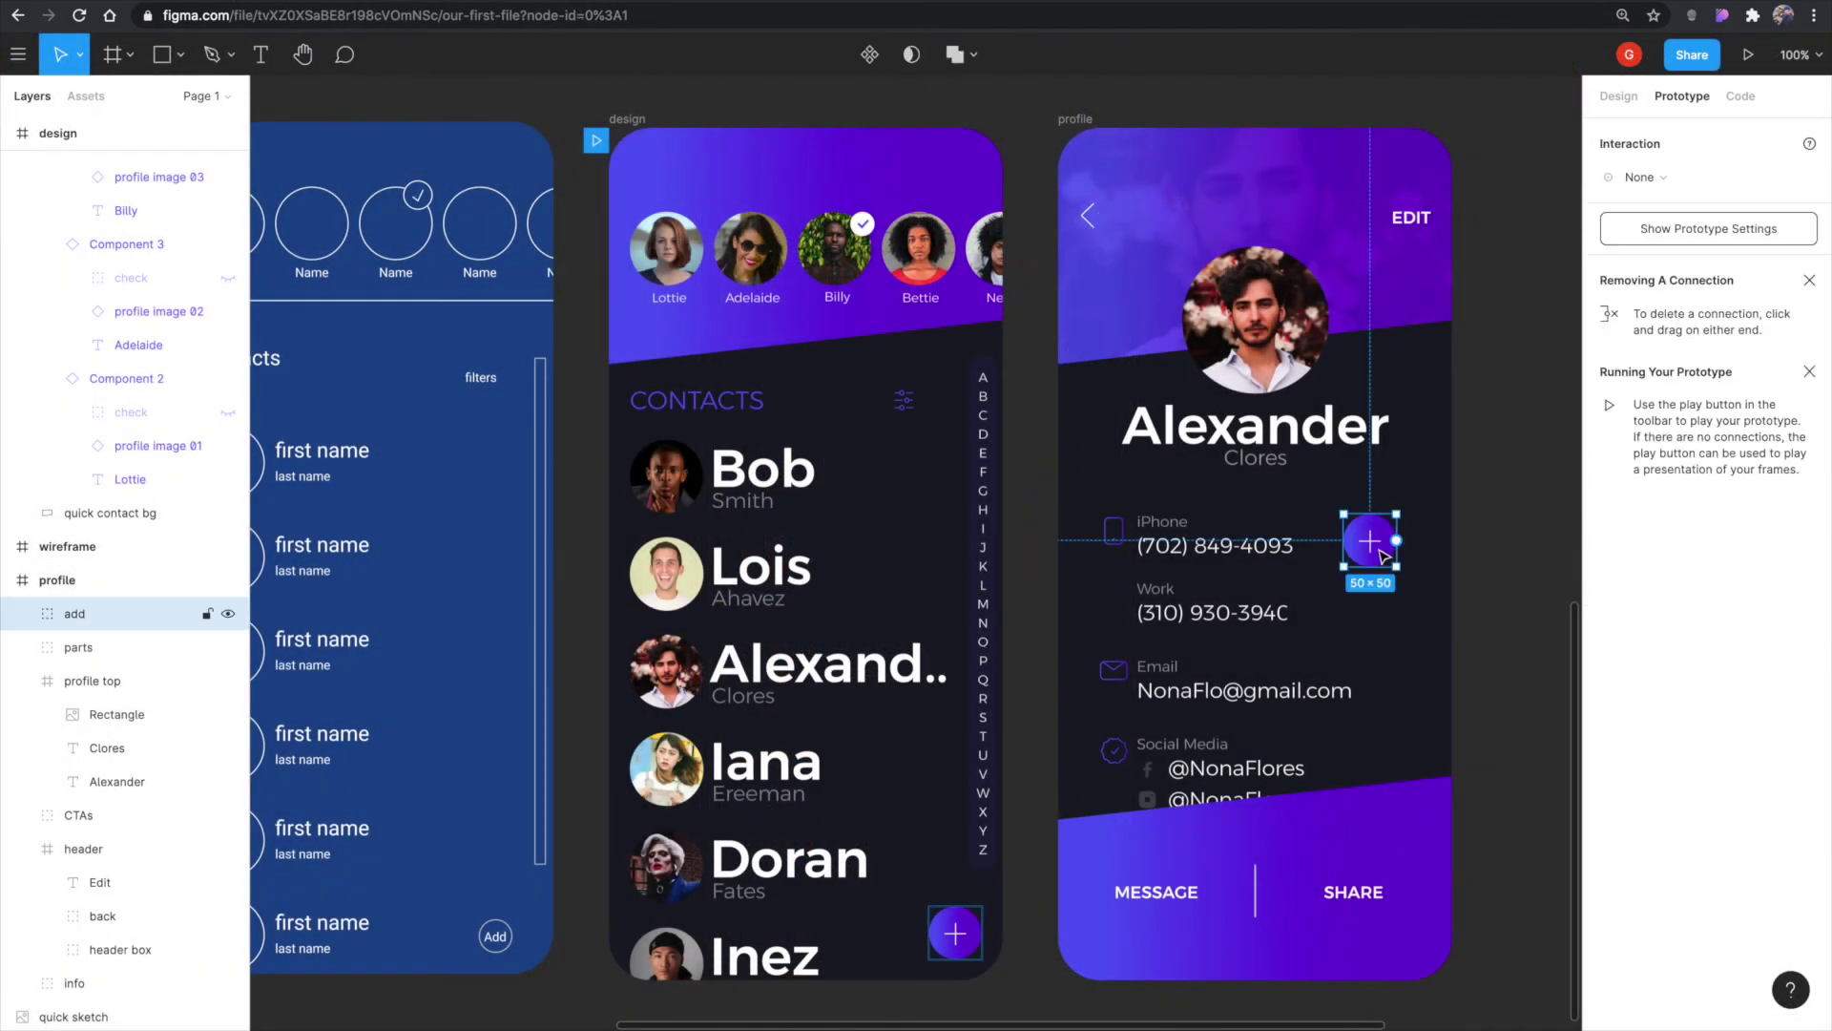
# Delete the profile's + button and Alt-drag a copy of the bottom bar below the contacts screen.
pyautogui.press('Delete')
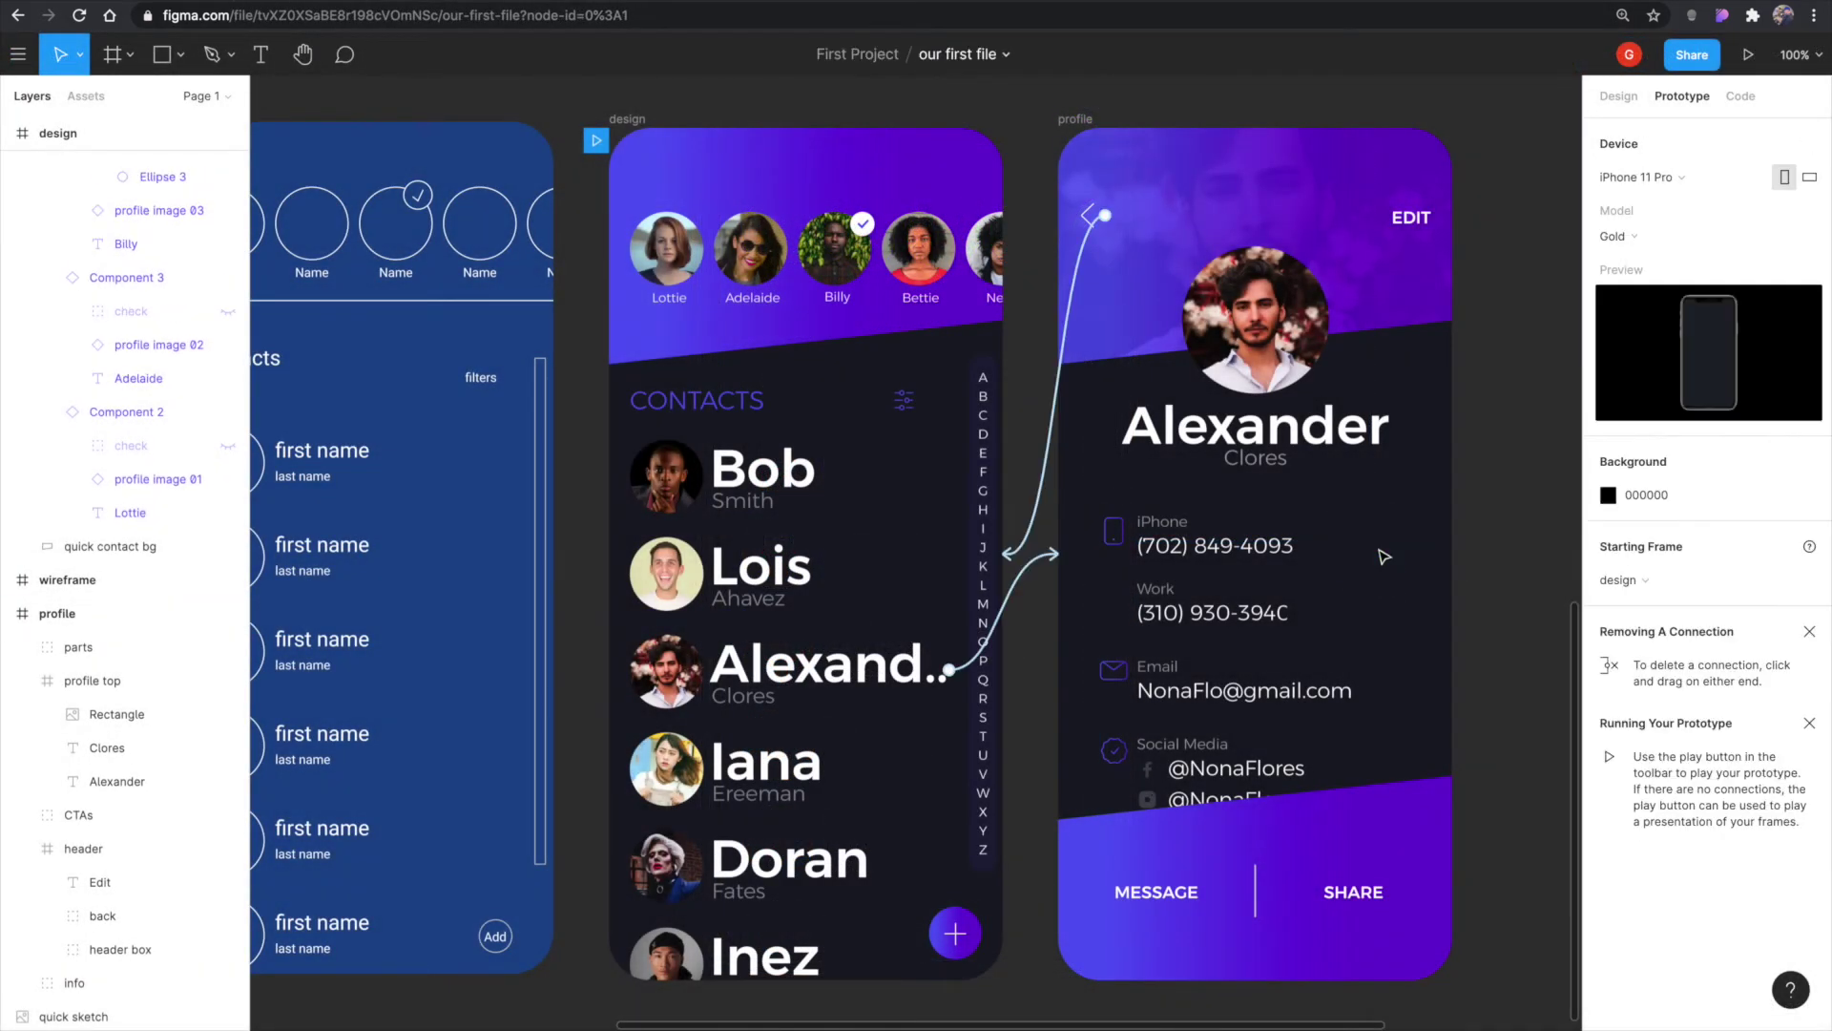
pyautogui.click(1199, 833)
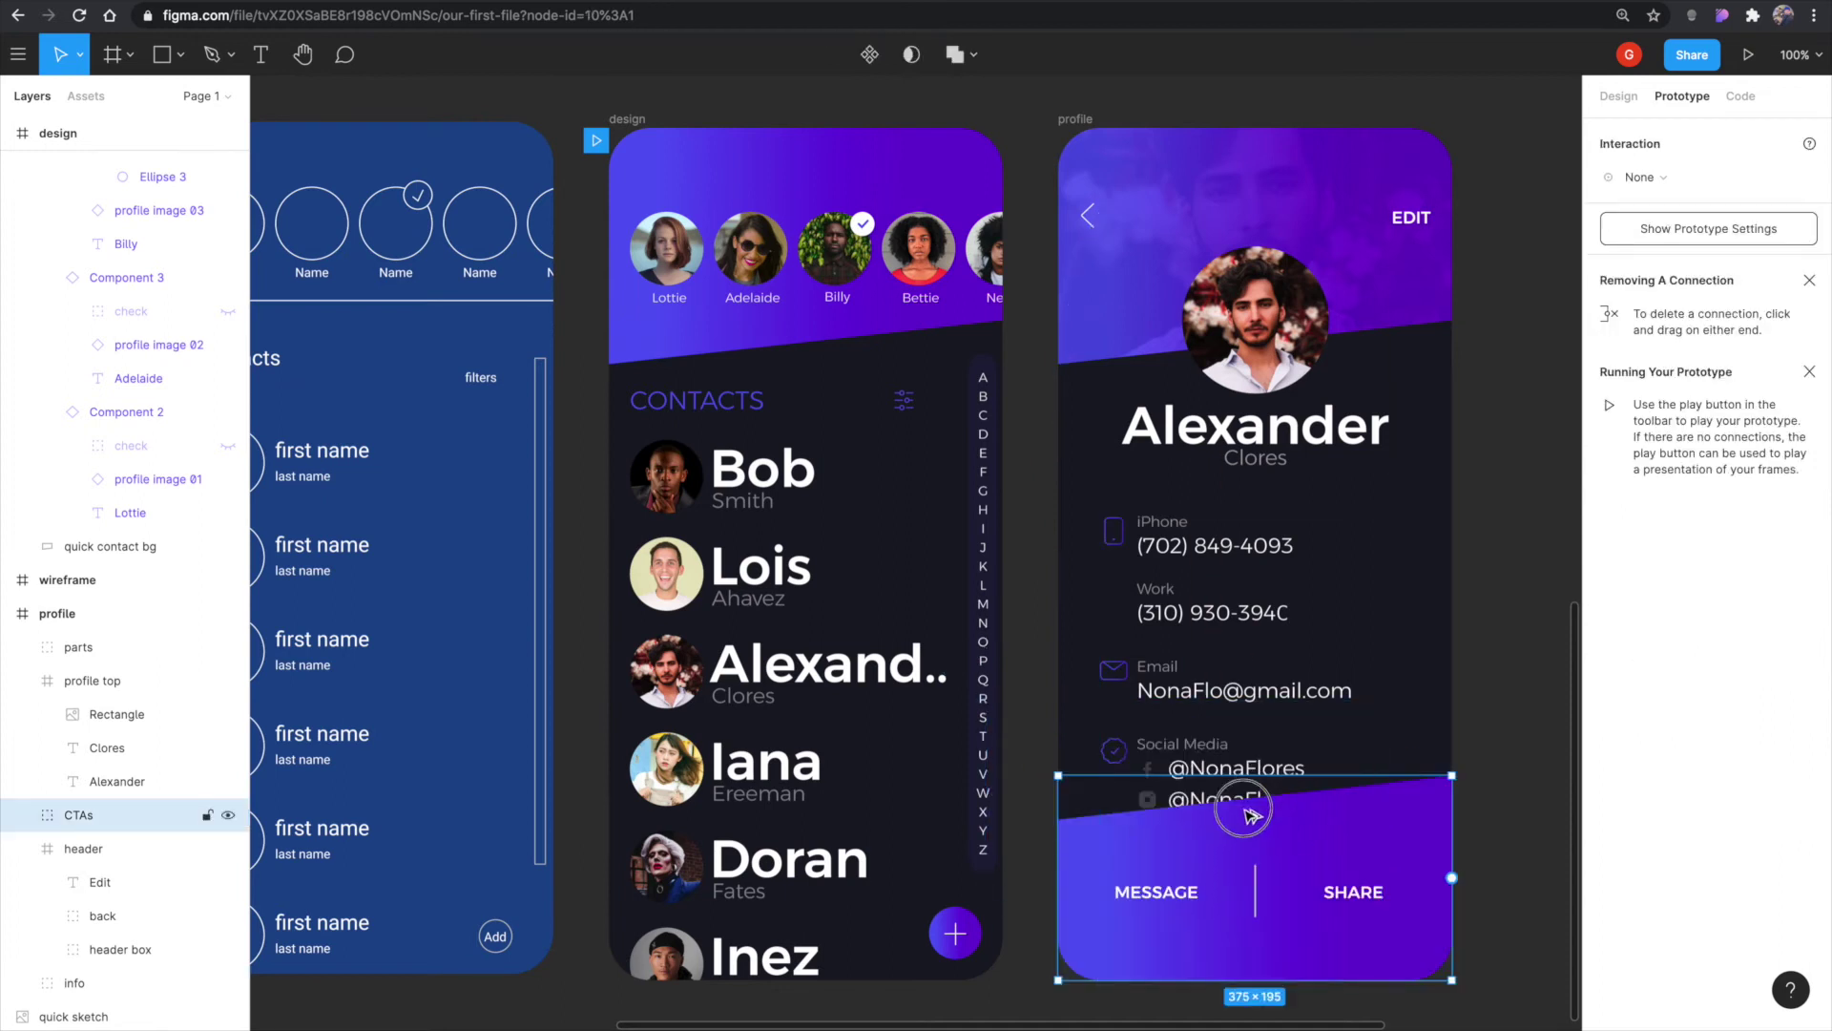
pyautogui.moveTo(1250, 814); pyautogui.dragTo(914, 1021)
# Paste the + button into the profile just past its right edge, layered behind the bottom bar and header.
pyautogui.click(949, 931)
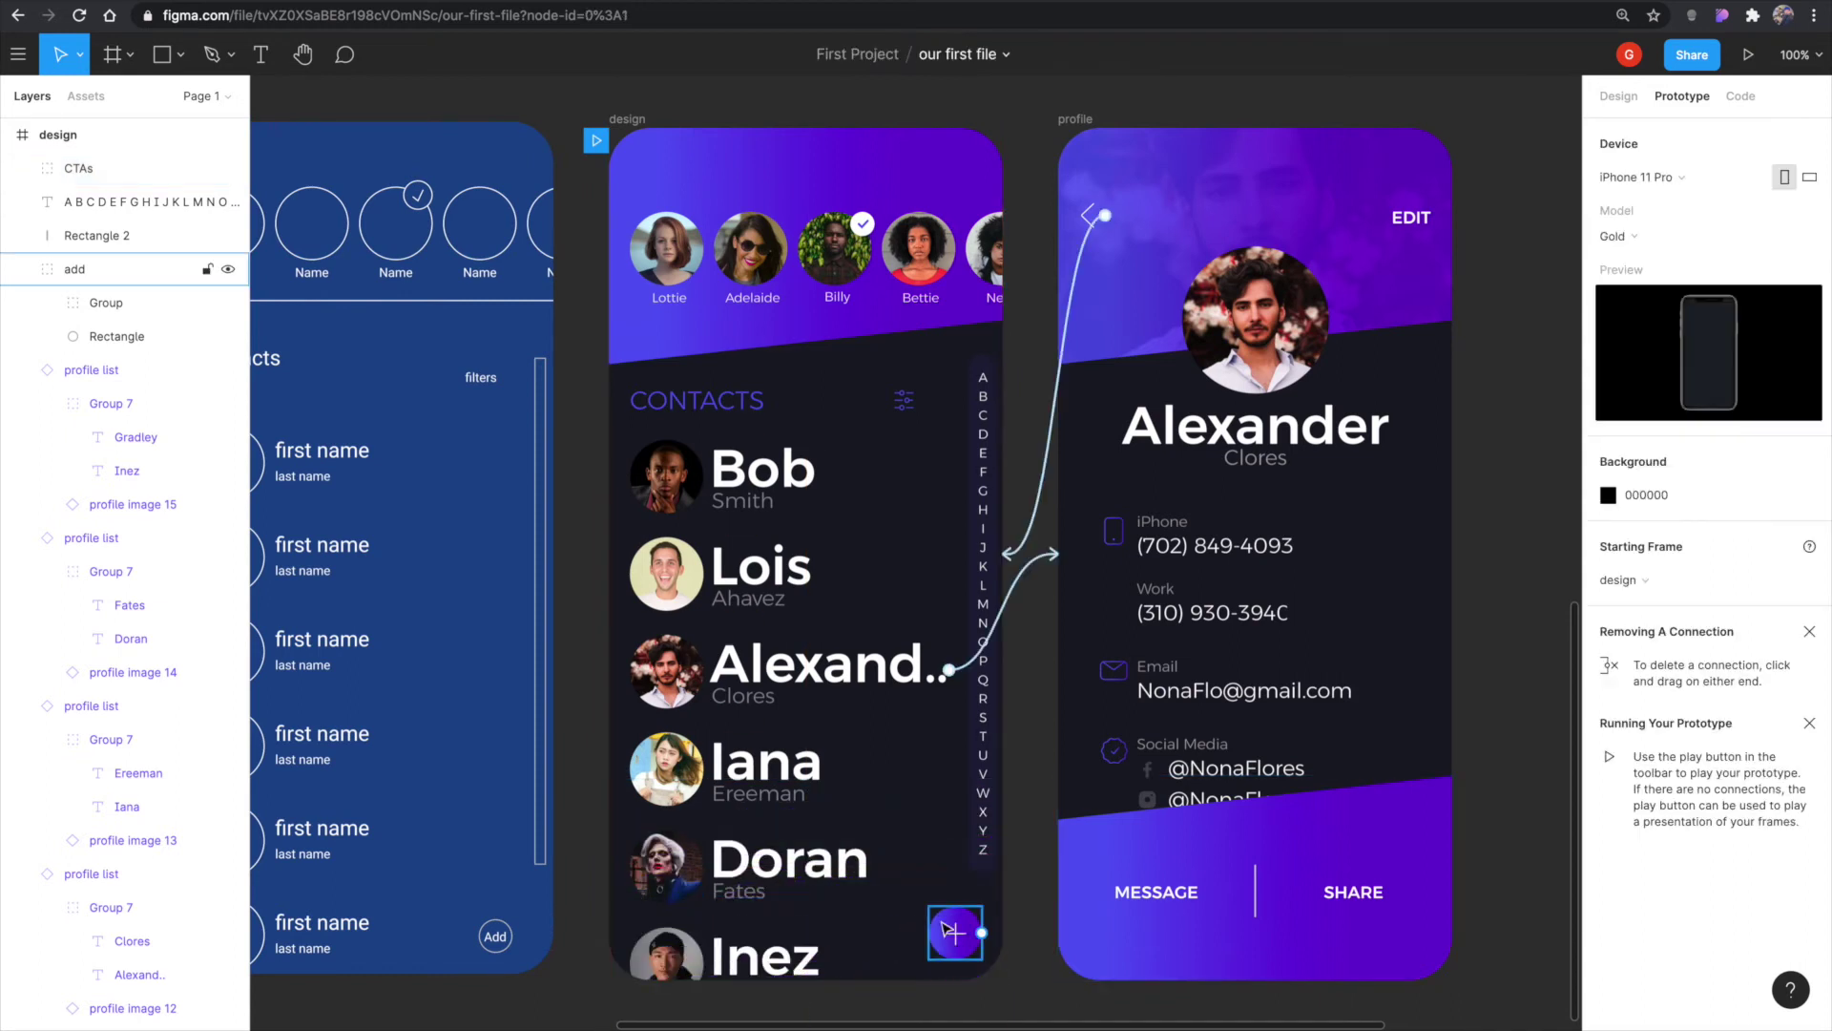
pyautogui.click(1317, 880)
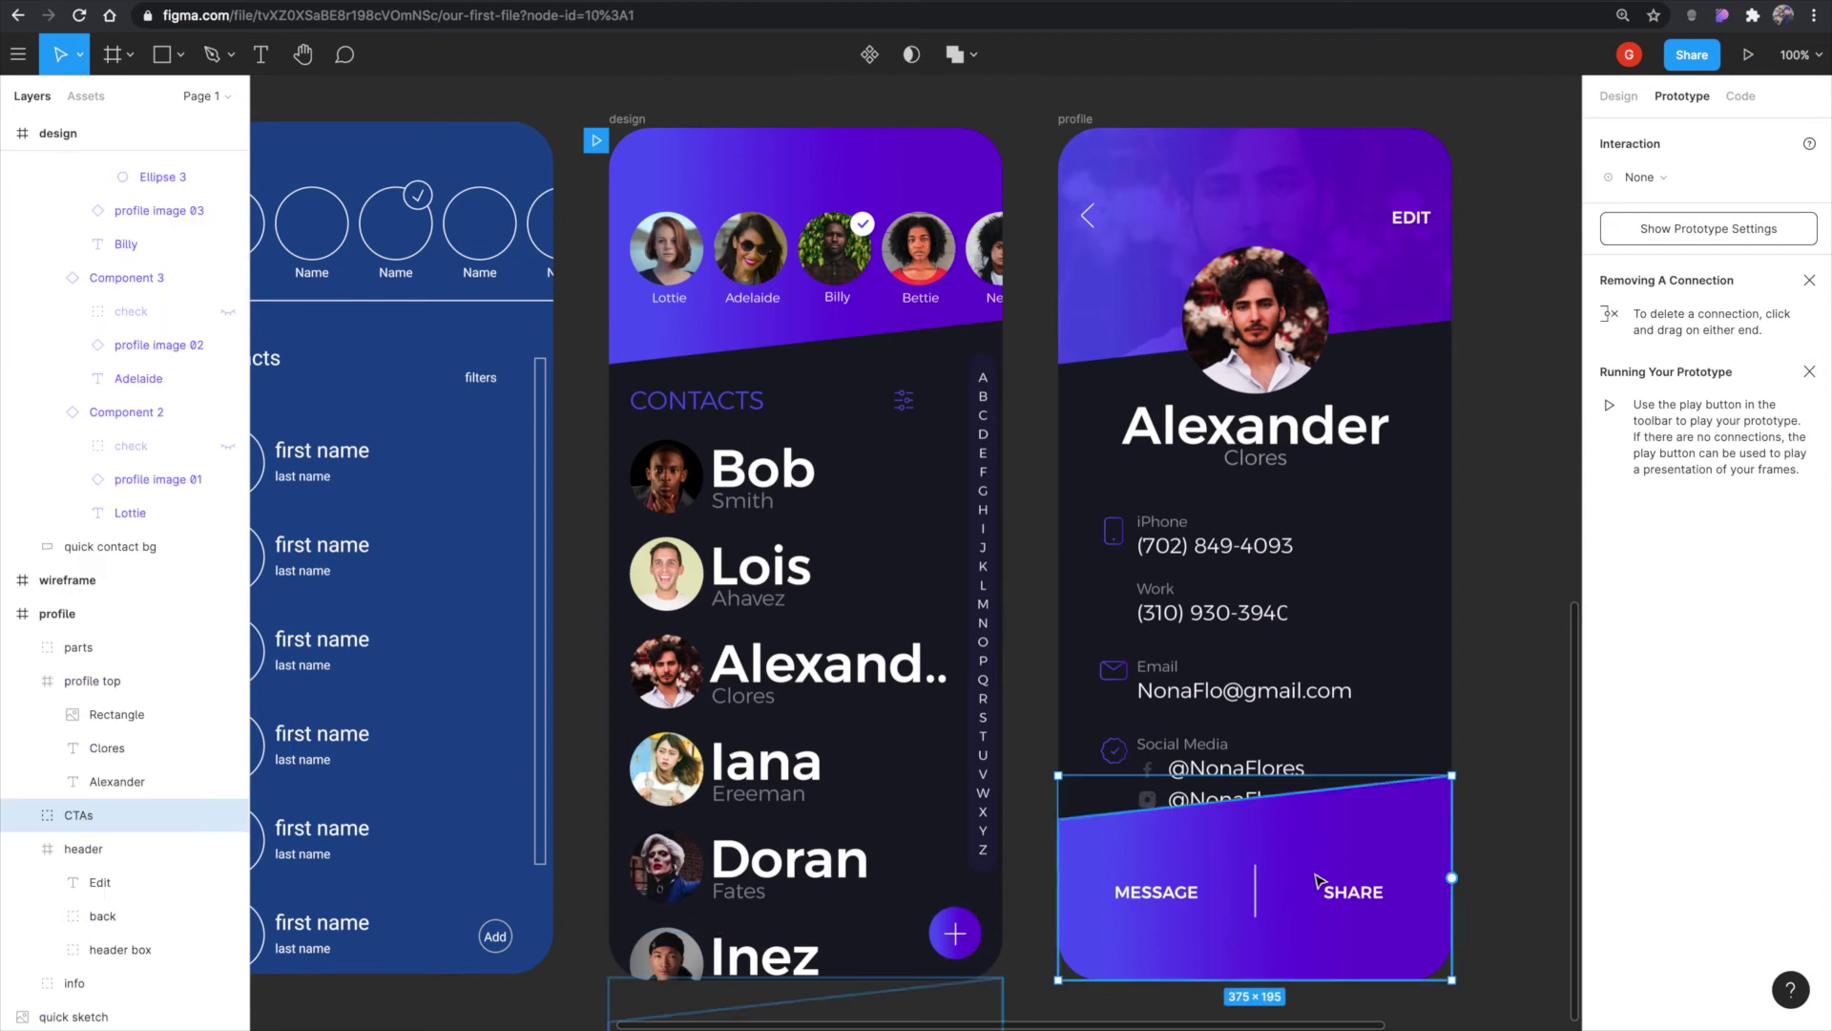
pyautogui.hotkey('ctrl', 'v')
pyautogui.moveTo(1405, 933); pyautogui.dragTo(1419, 933)
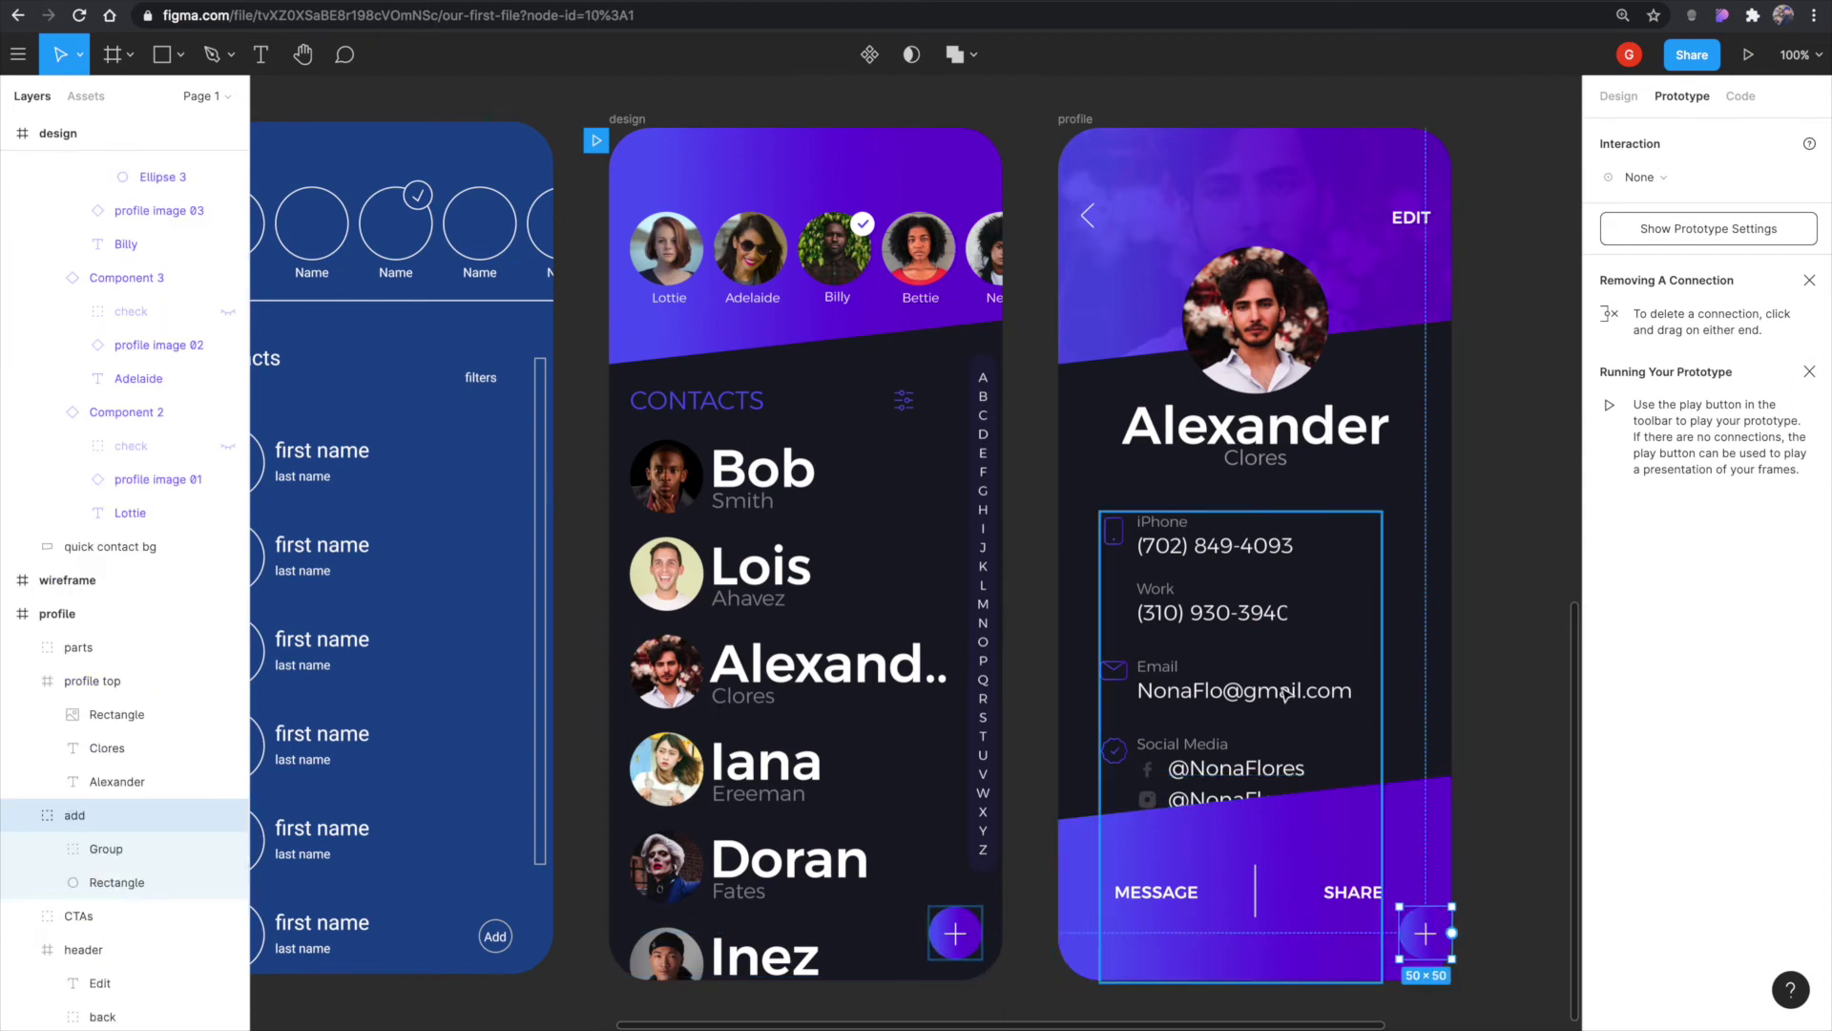
pyautogui.click(1375, 753)
pyautogui.click(1416, 954)
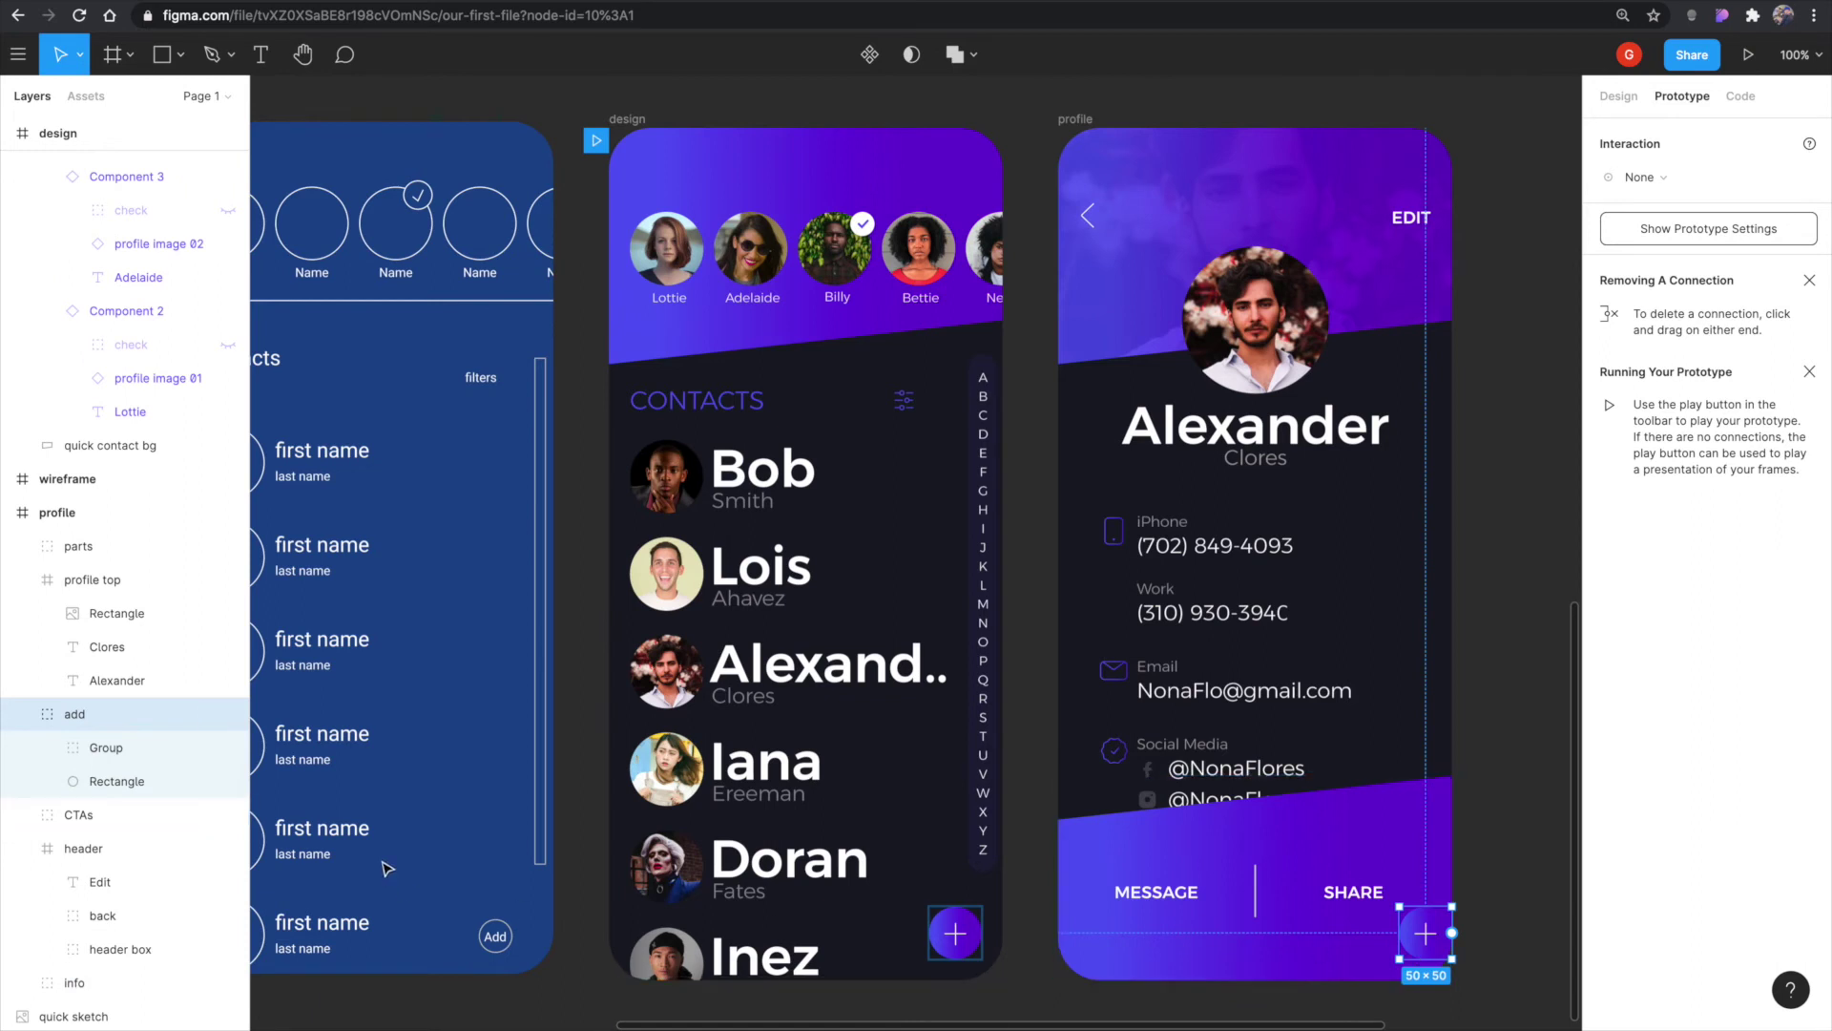
pyautogui.click(22, 714)
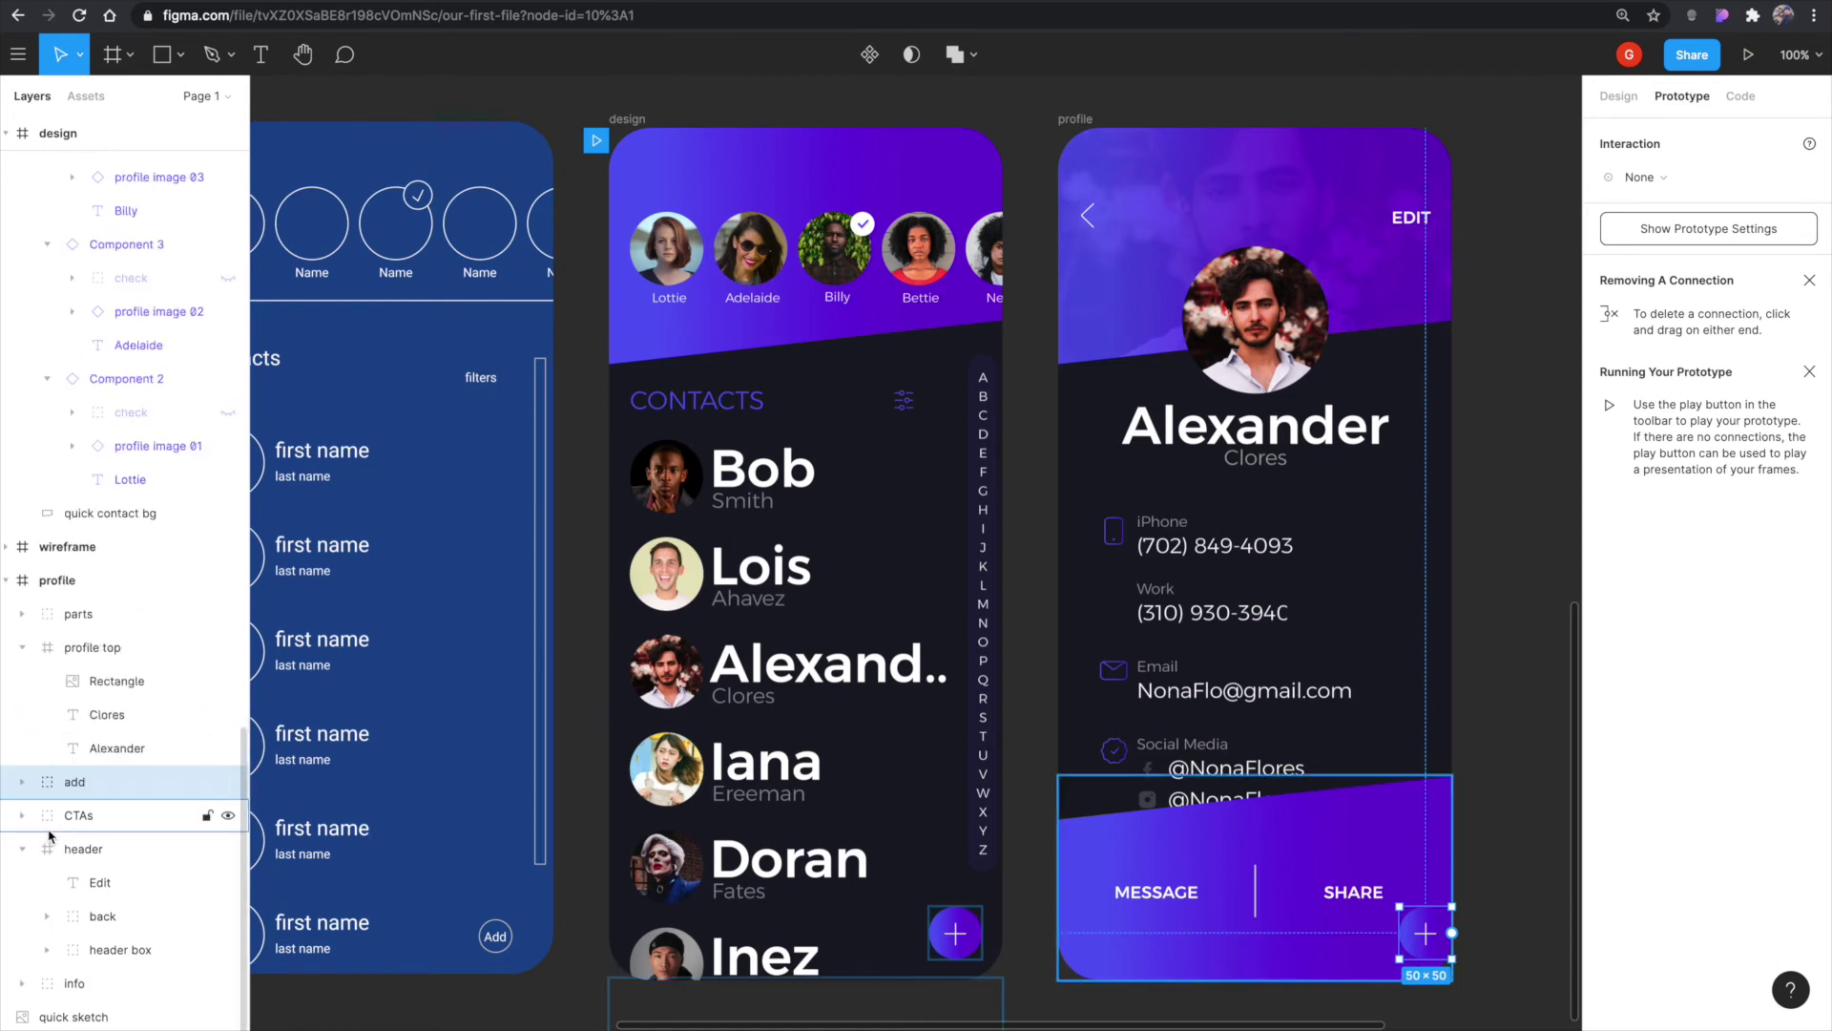
pyautogui.click(22, 847)
pyautogui.moveTo(70, 885); pyautogui.dragTo(103, 962)
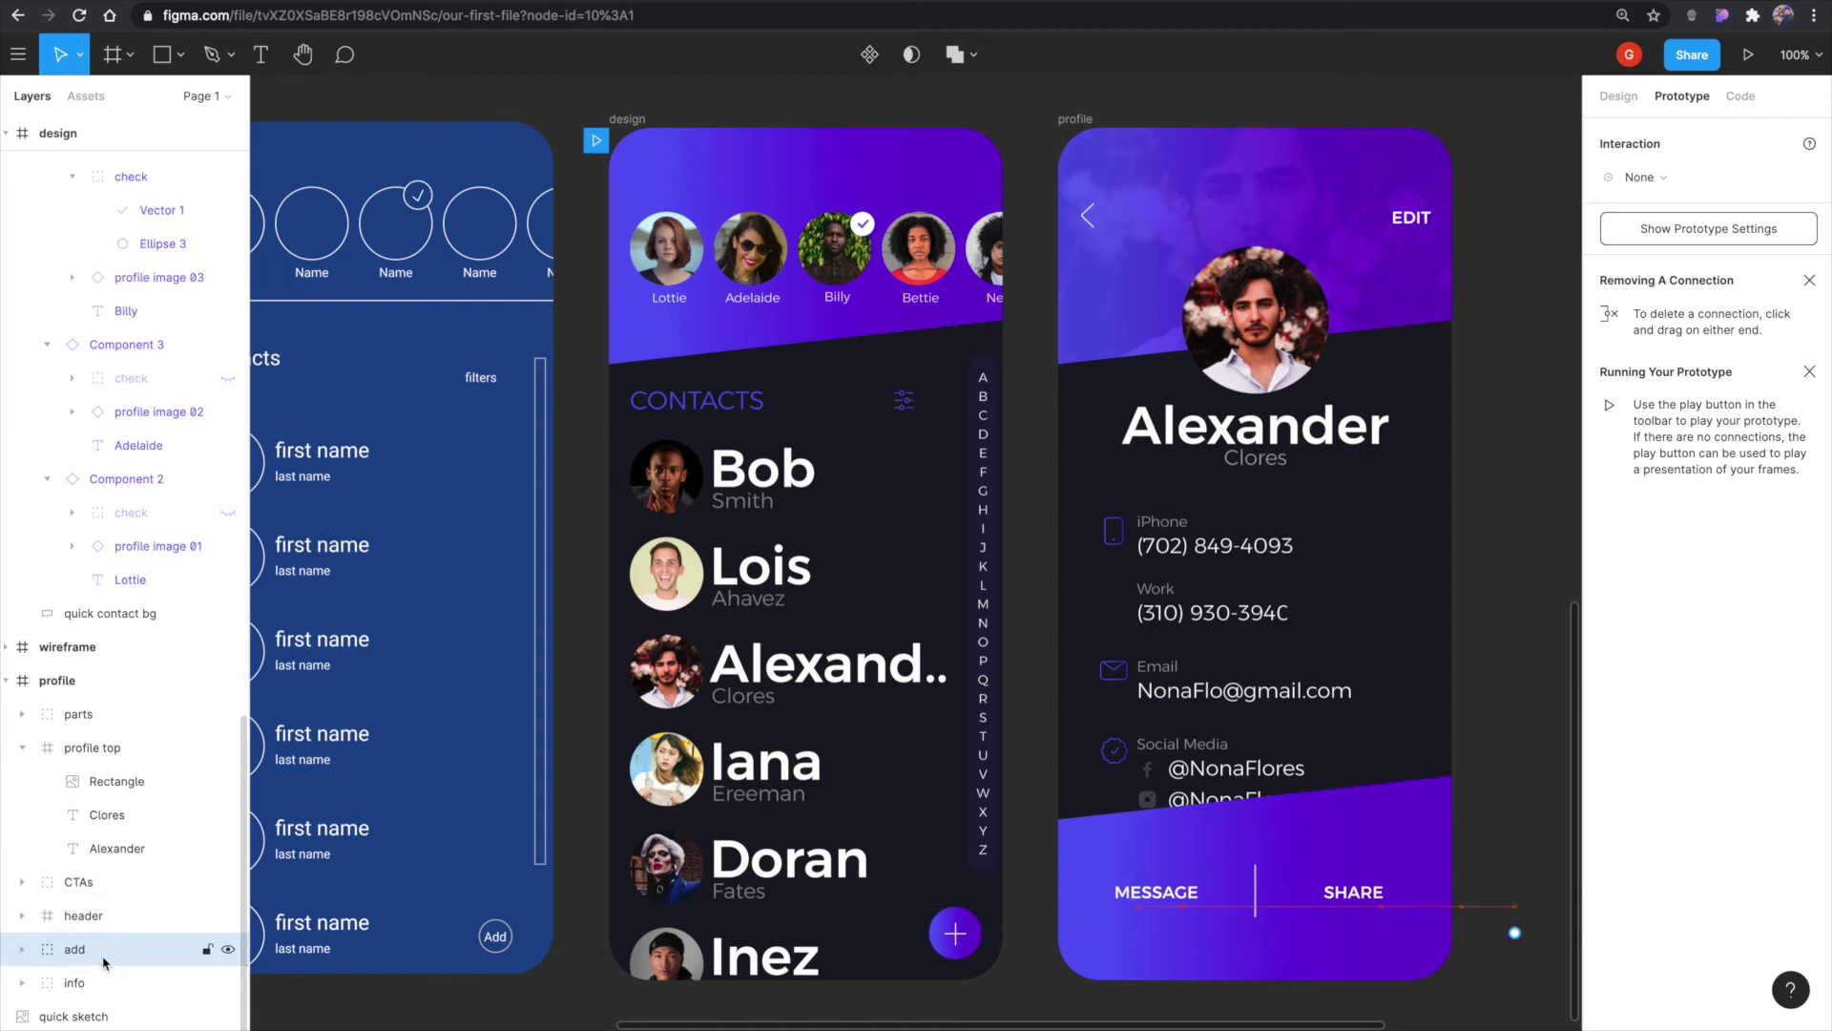
pyautogui.click(103, 962)
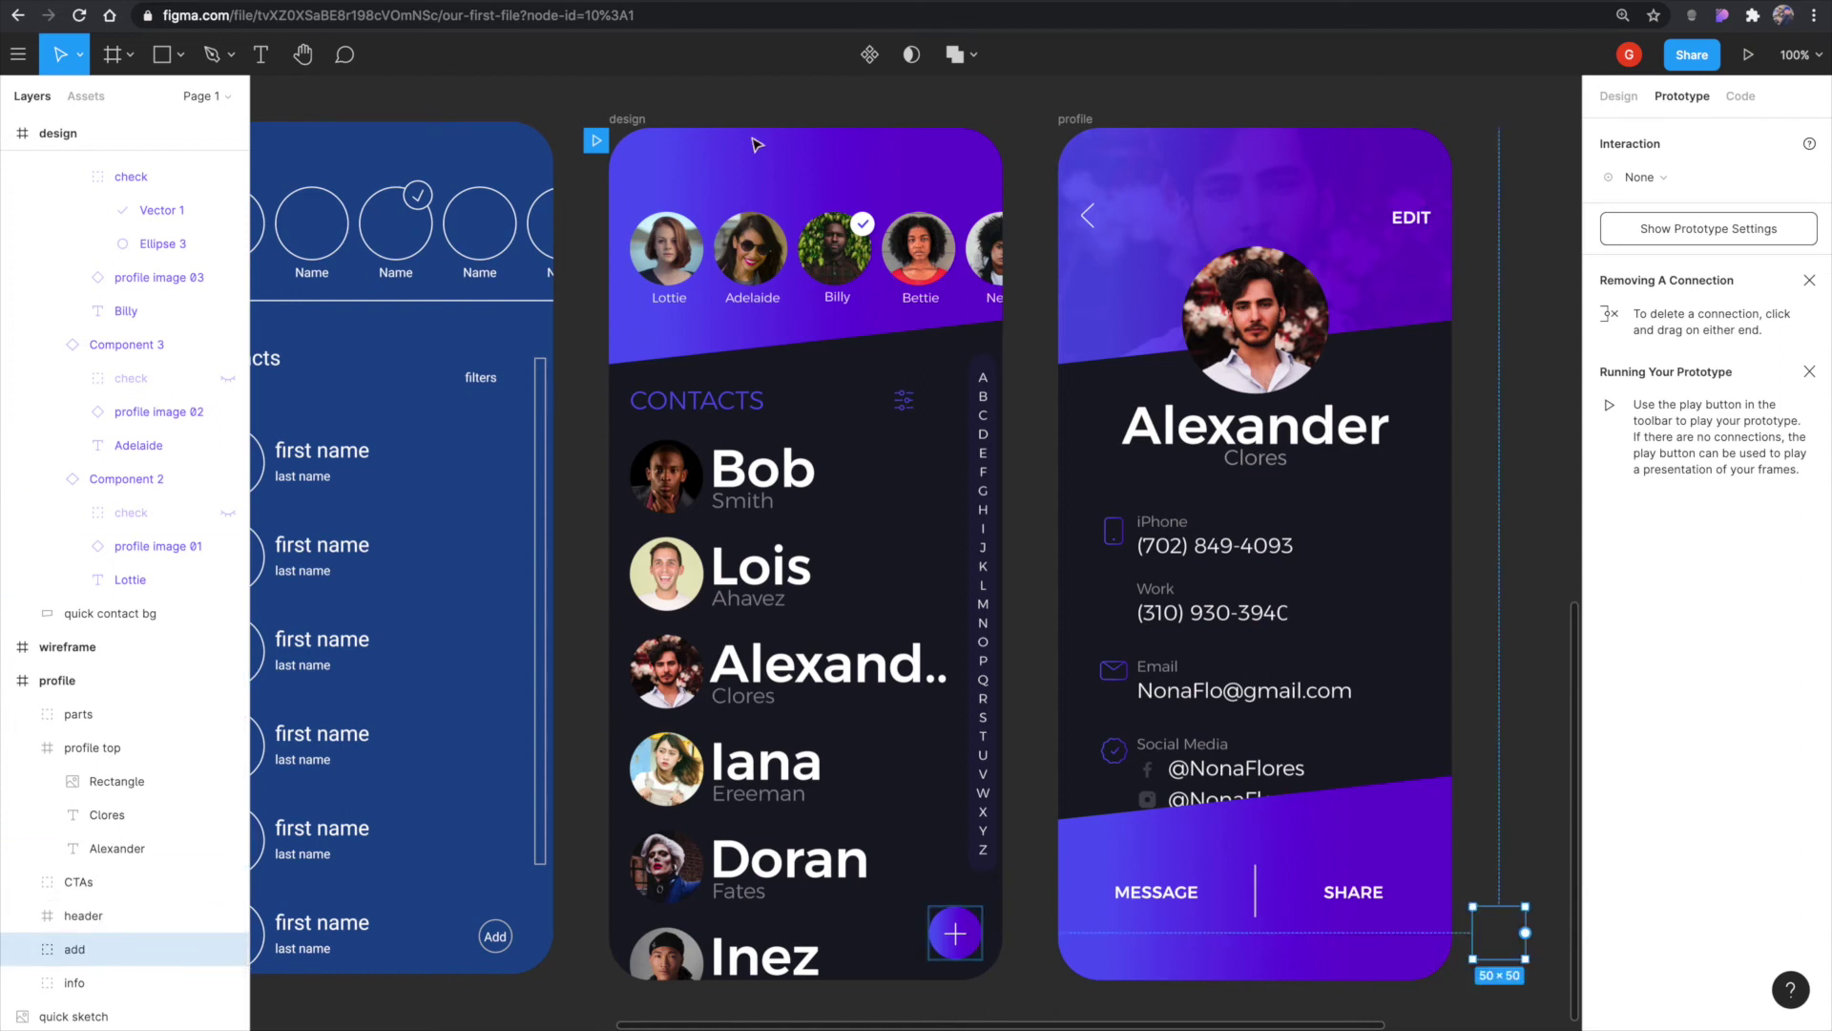
pyautogui.click(632, 118)
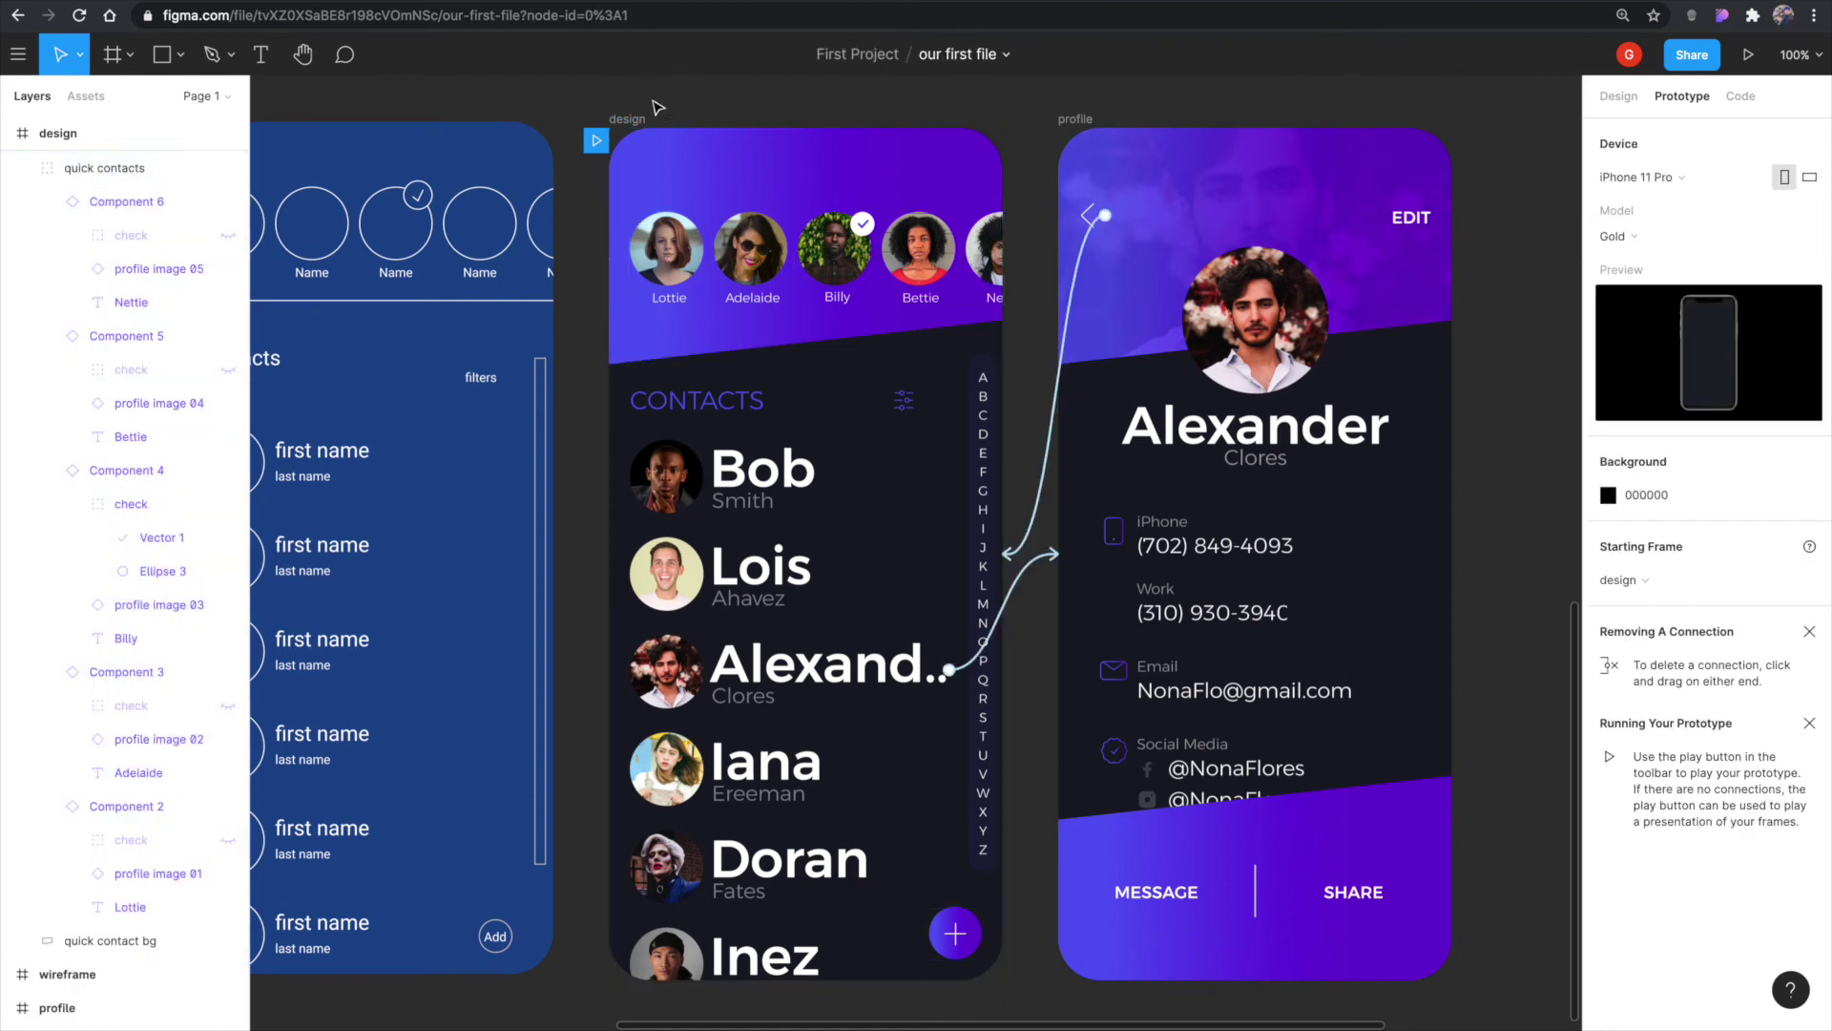
# Present the prototype and switch between the contacts list and Alexander's card several times.
pyautogui.click(1748, 54)
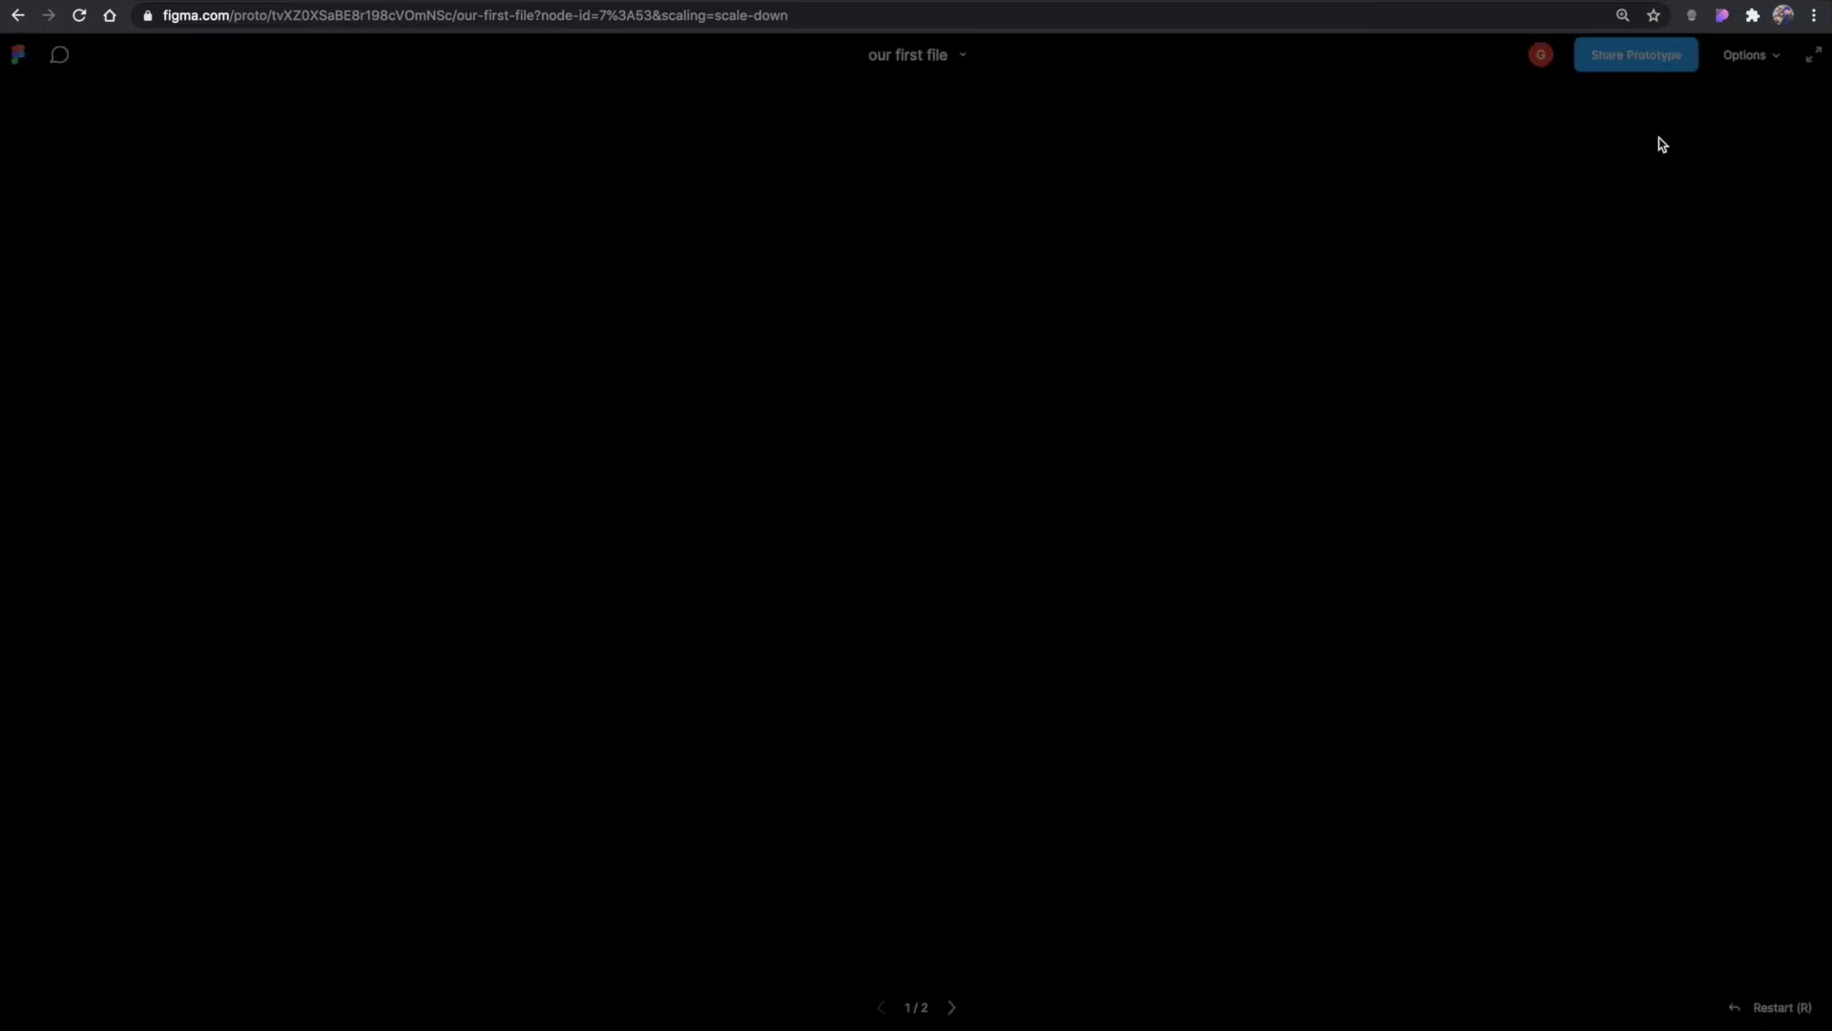
pyautogui.click(884, 654)
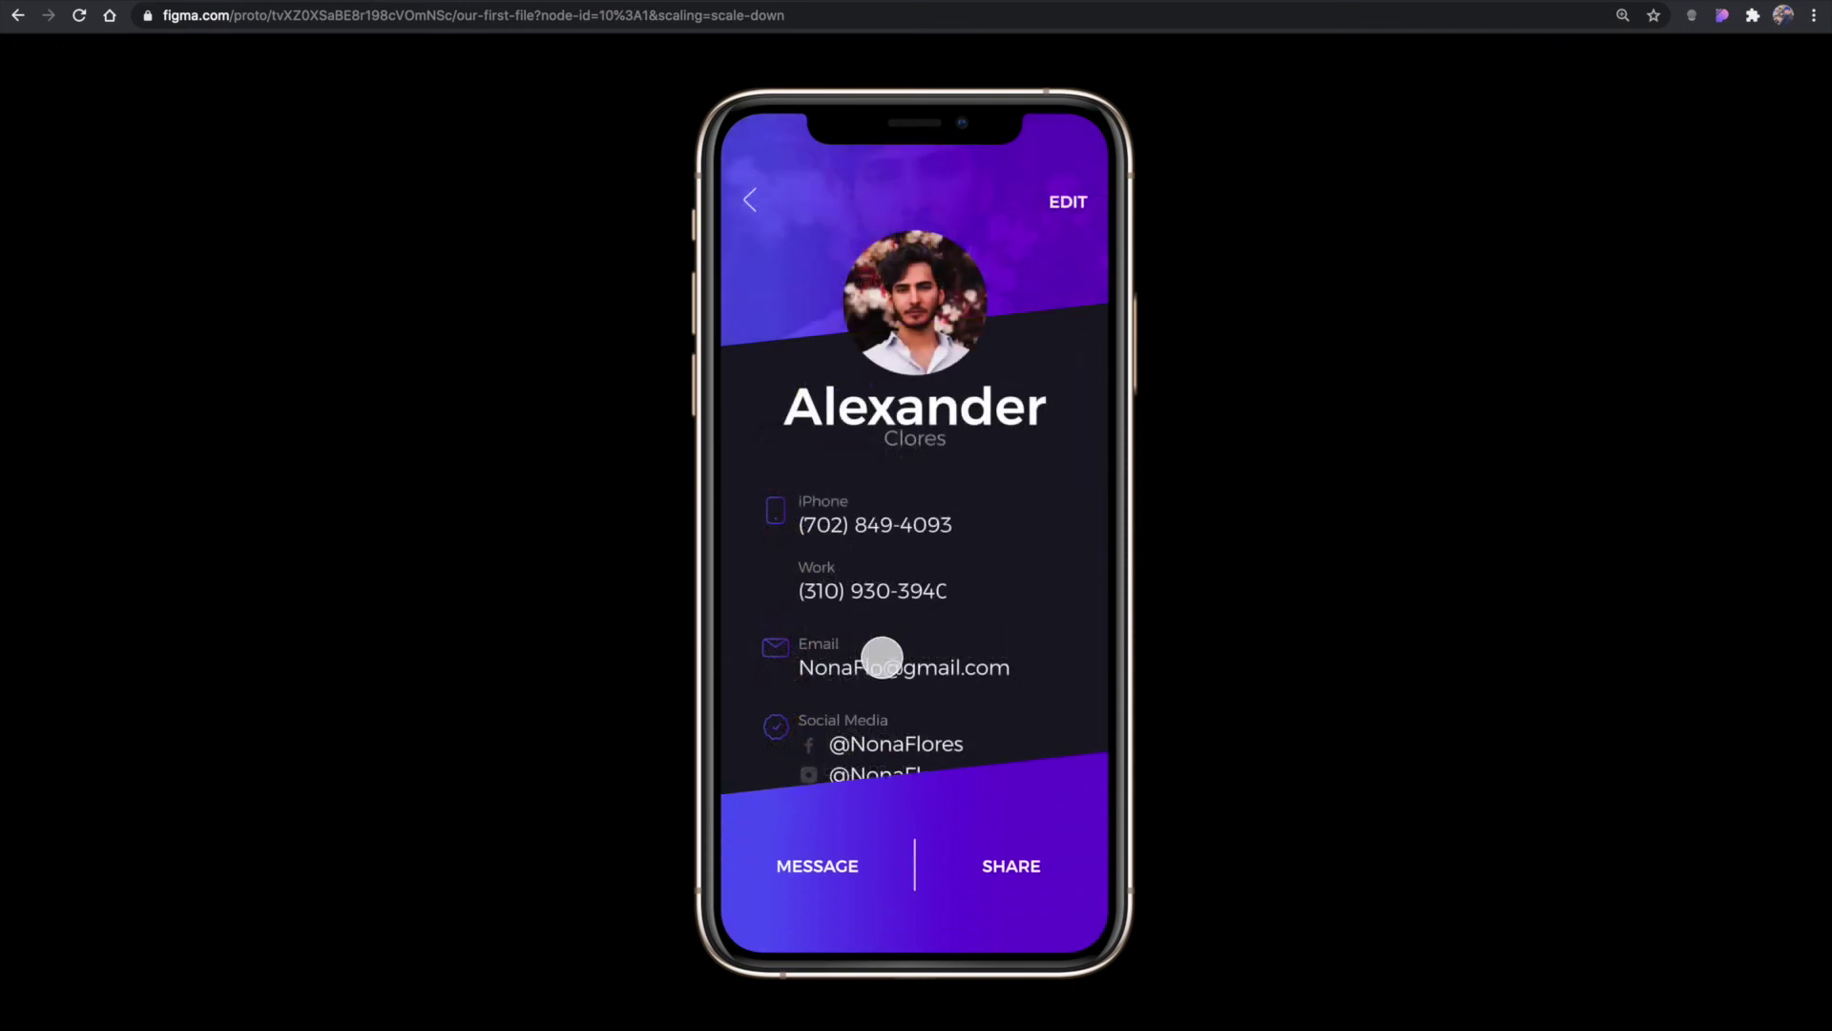
pyautogui.click(762, 206)
pyautogui.click(863, 668)
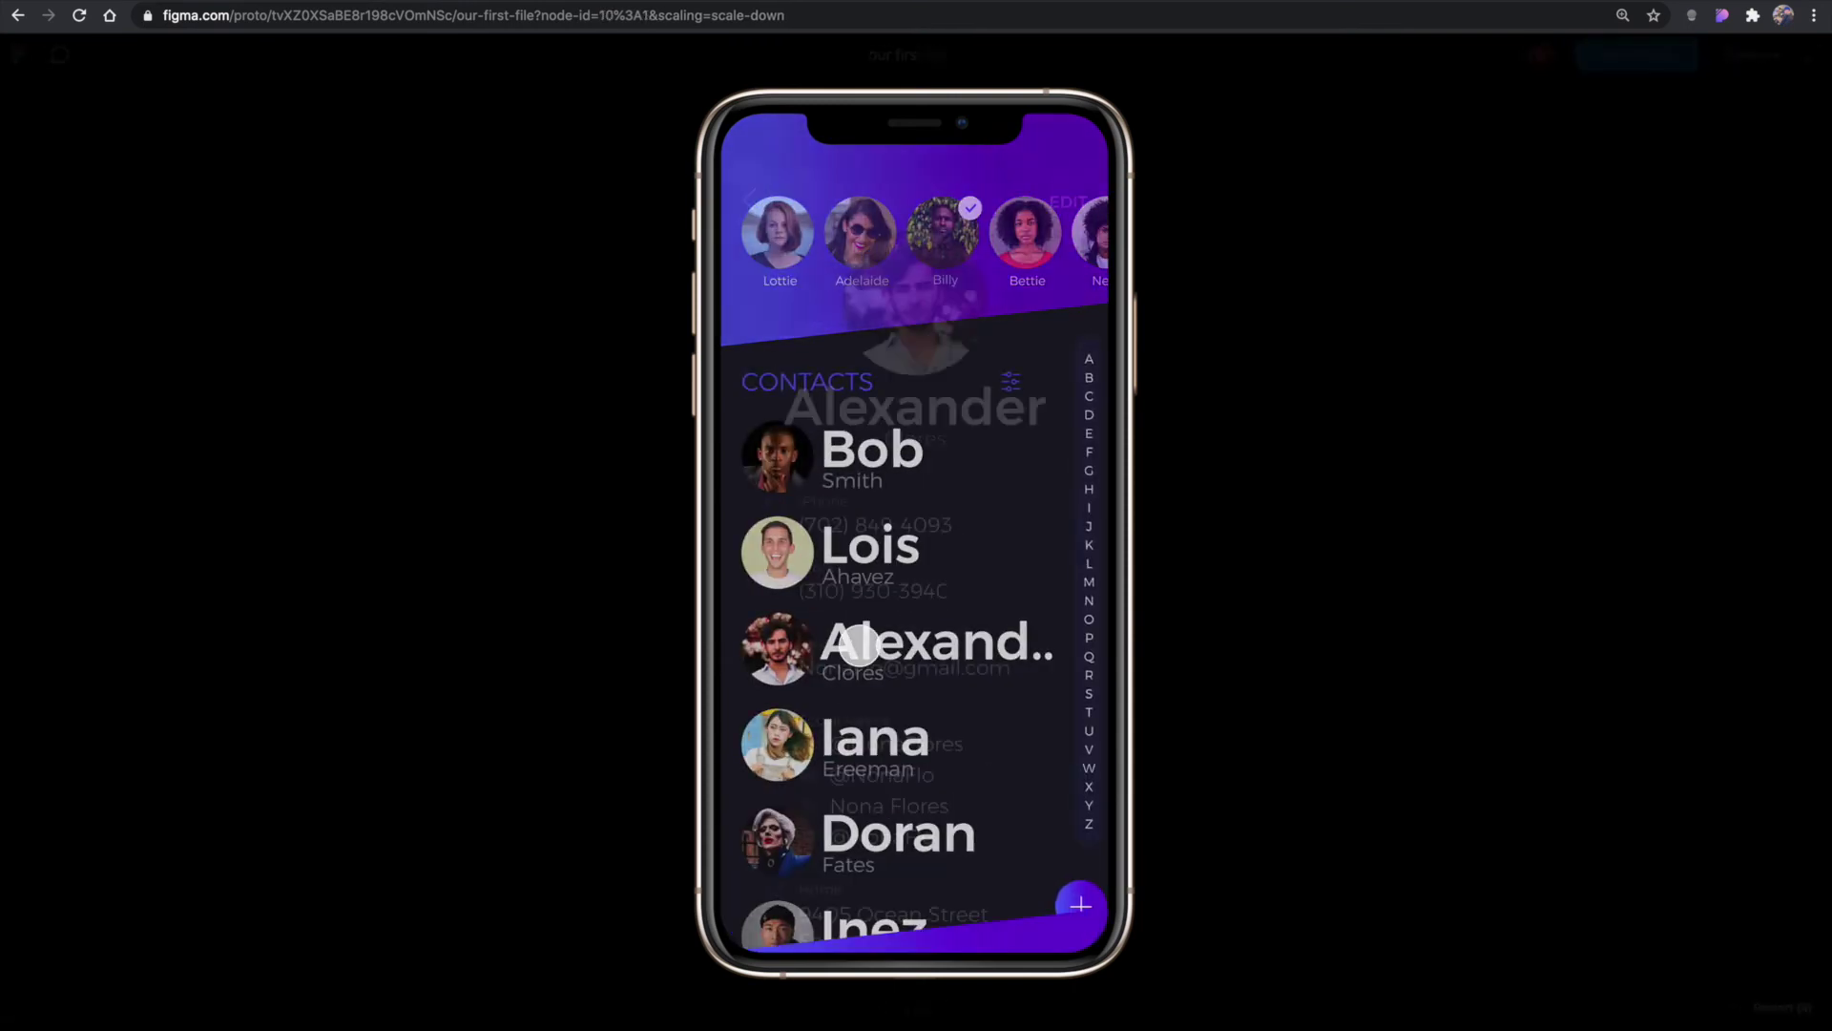
pyautogui.click(756, 210)
pyautogui.click(866, 645)
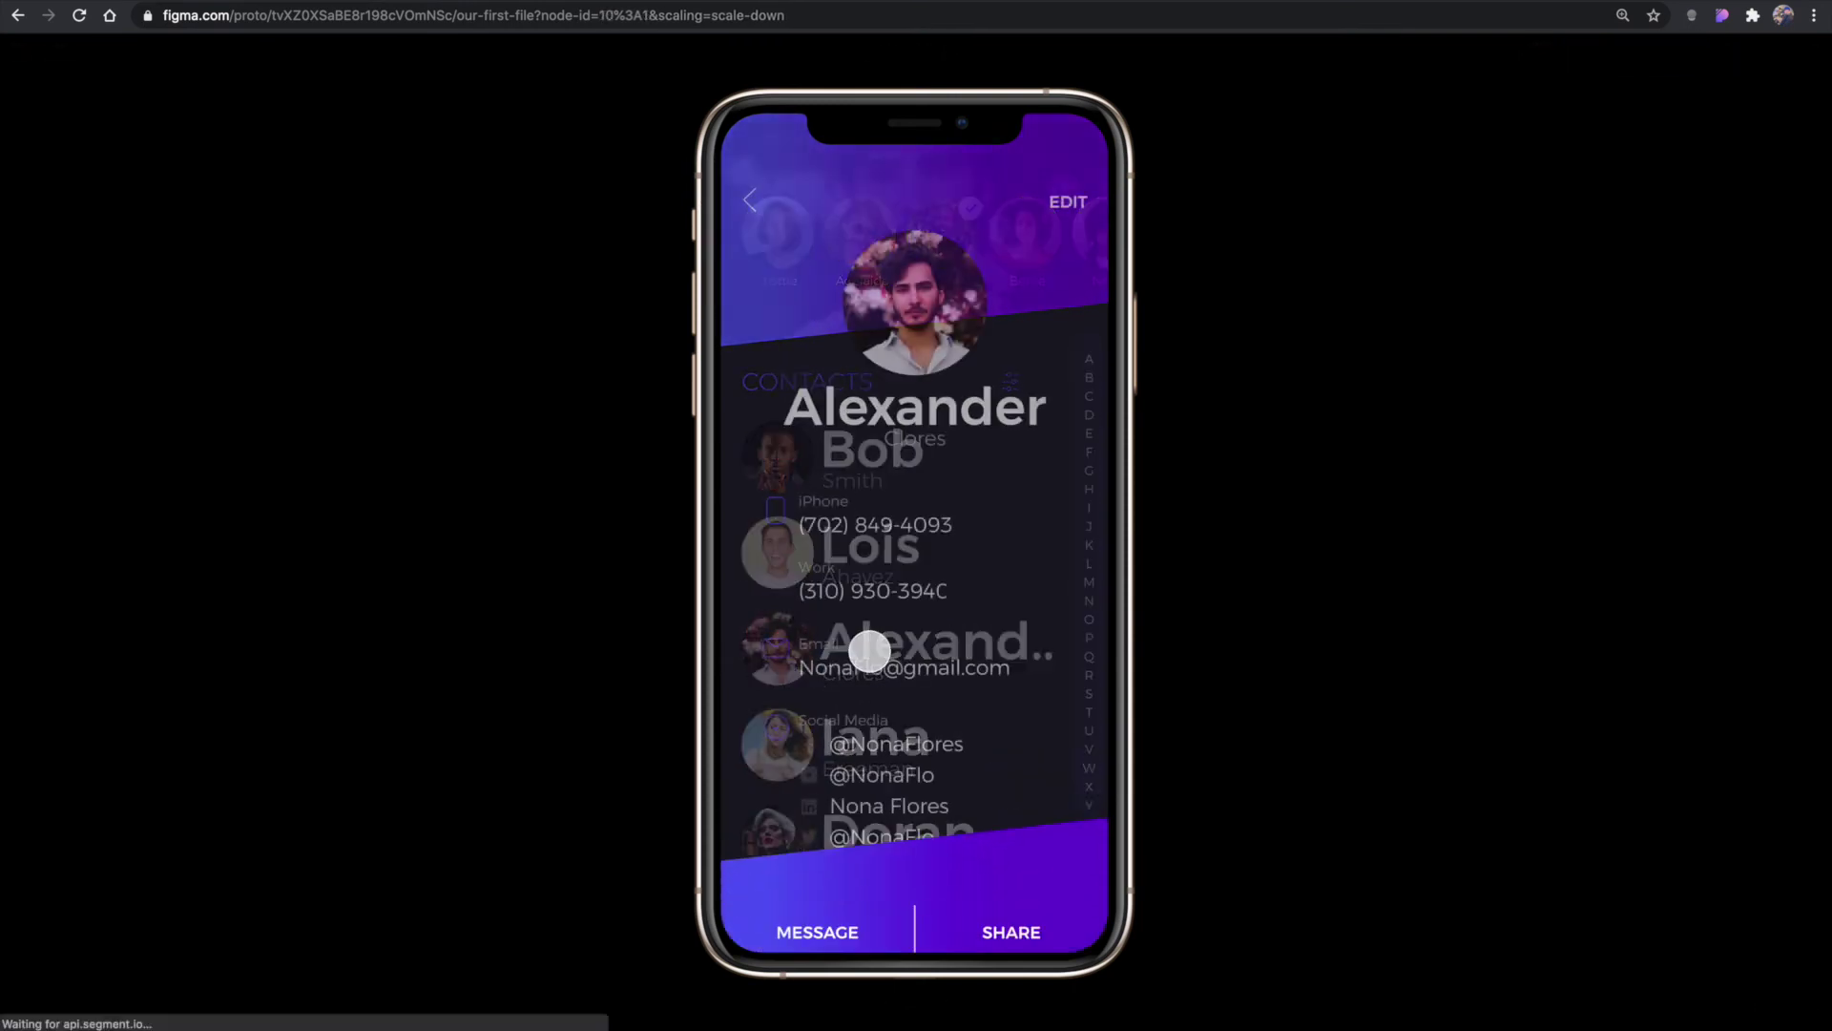
pyautogui.click(750, 186)
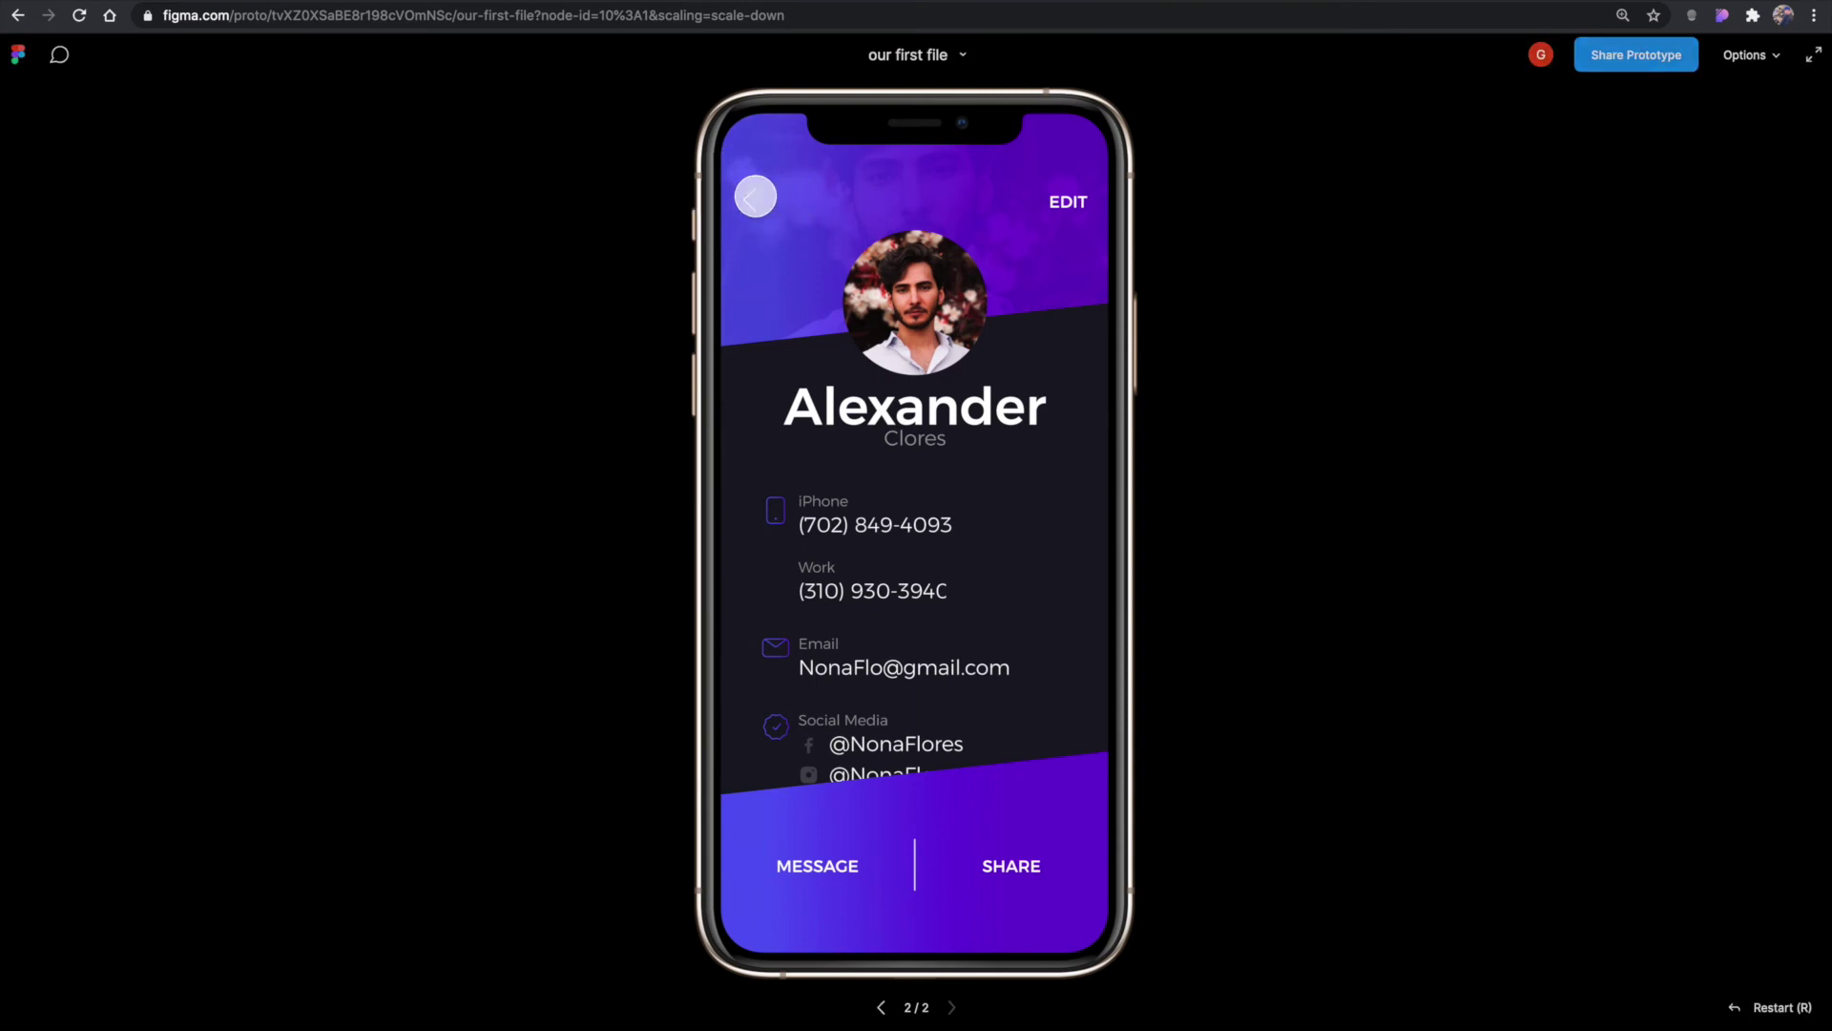
pyautogui.click(873, 648)
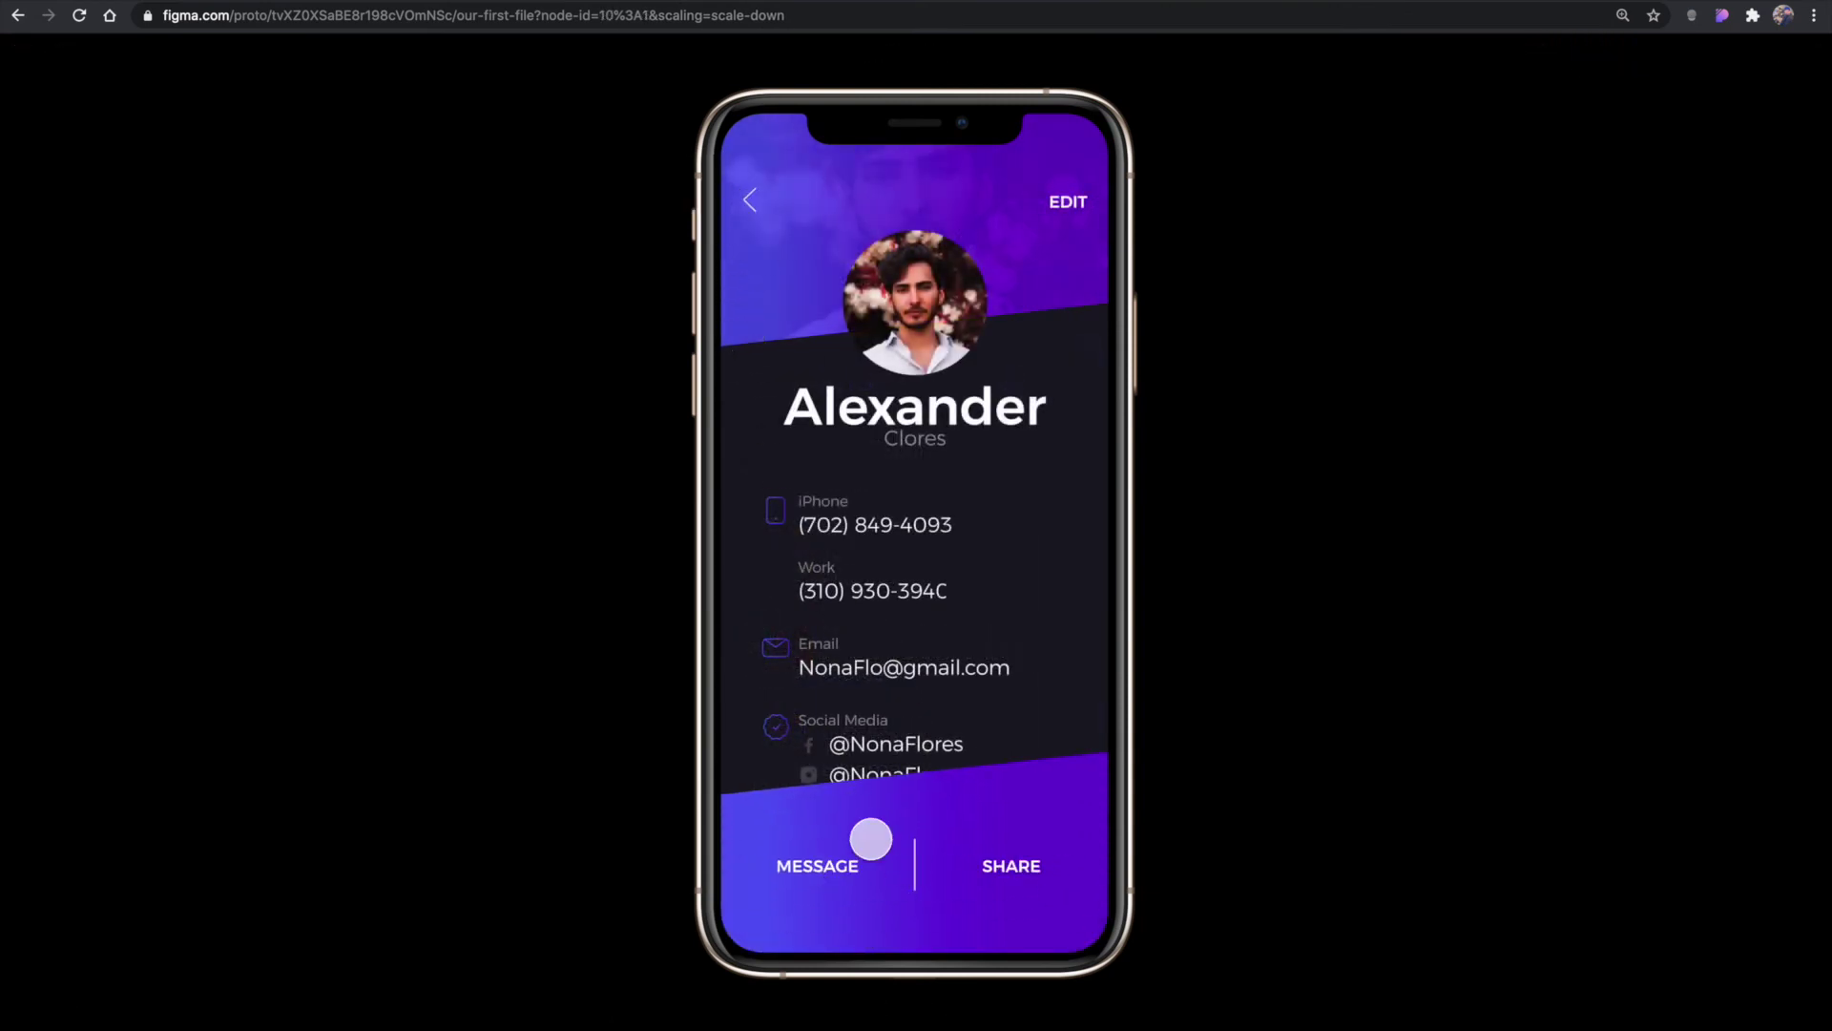
pyautogui.click(757, 207)
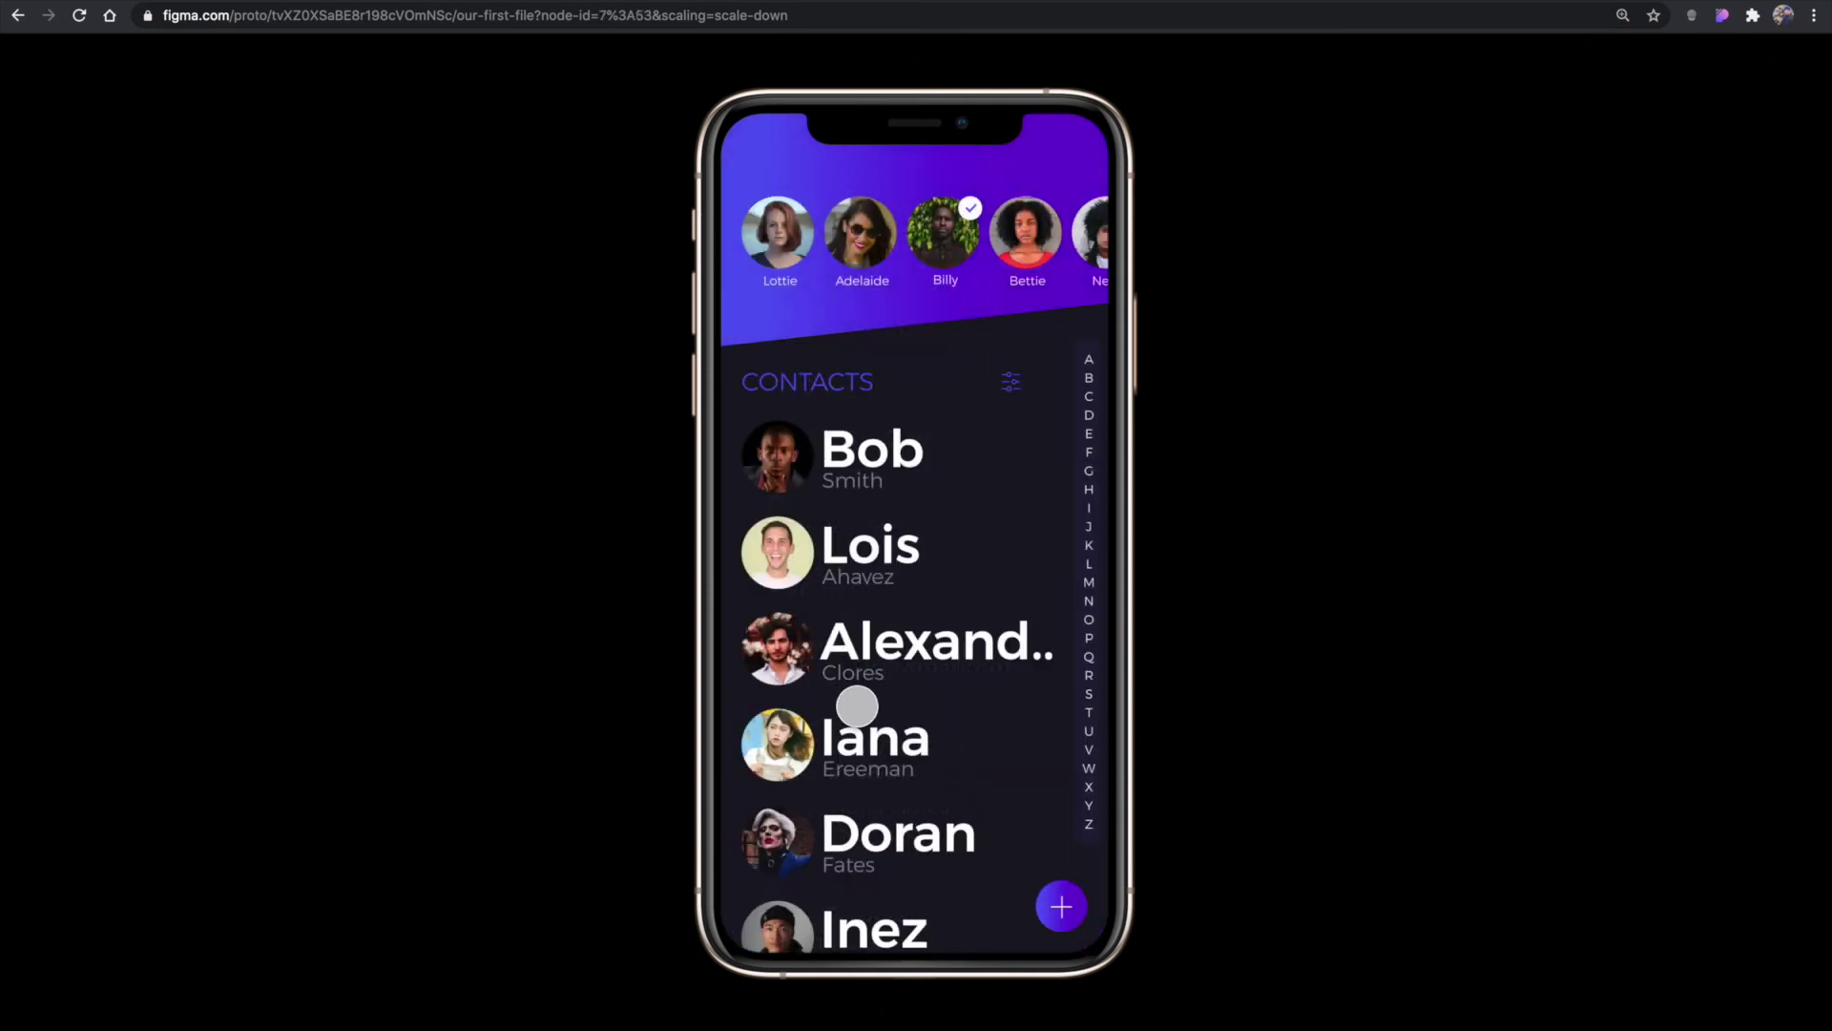
pyautogui.click(862, 674)
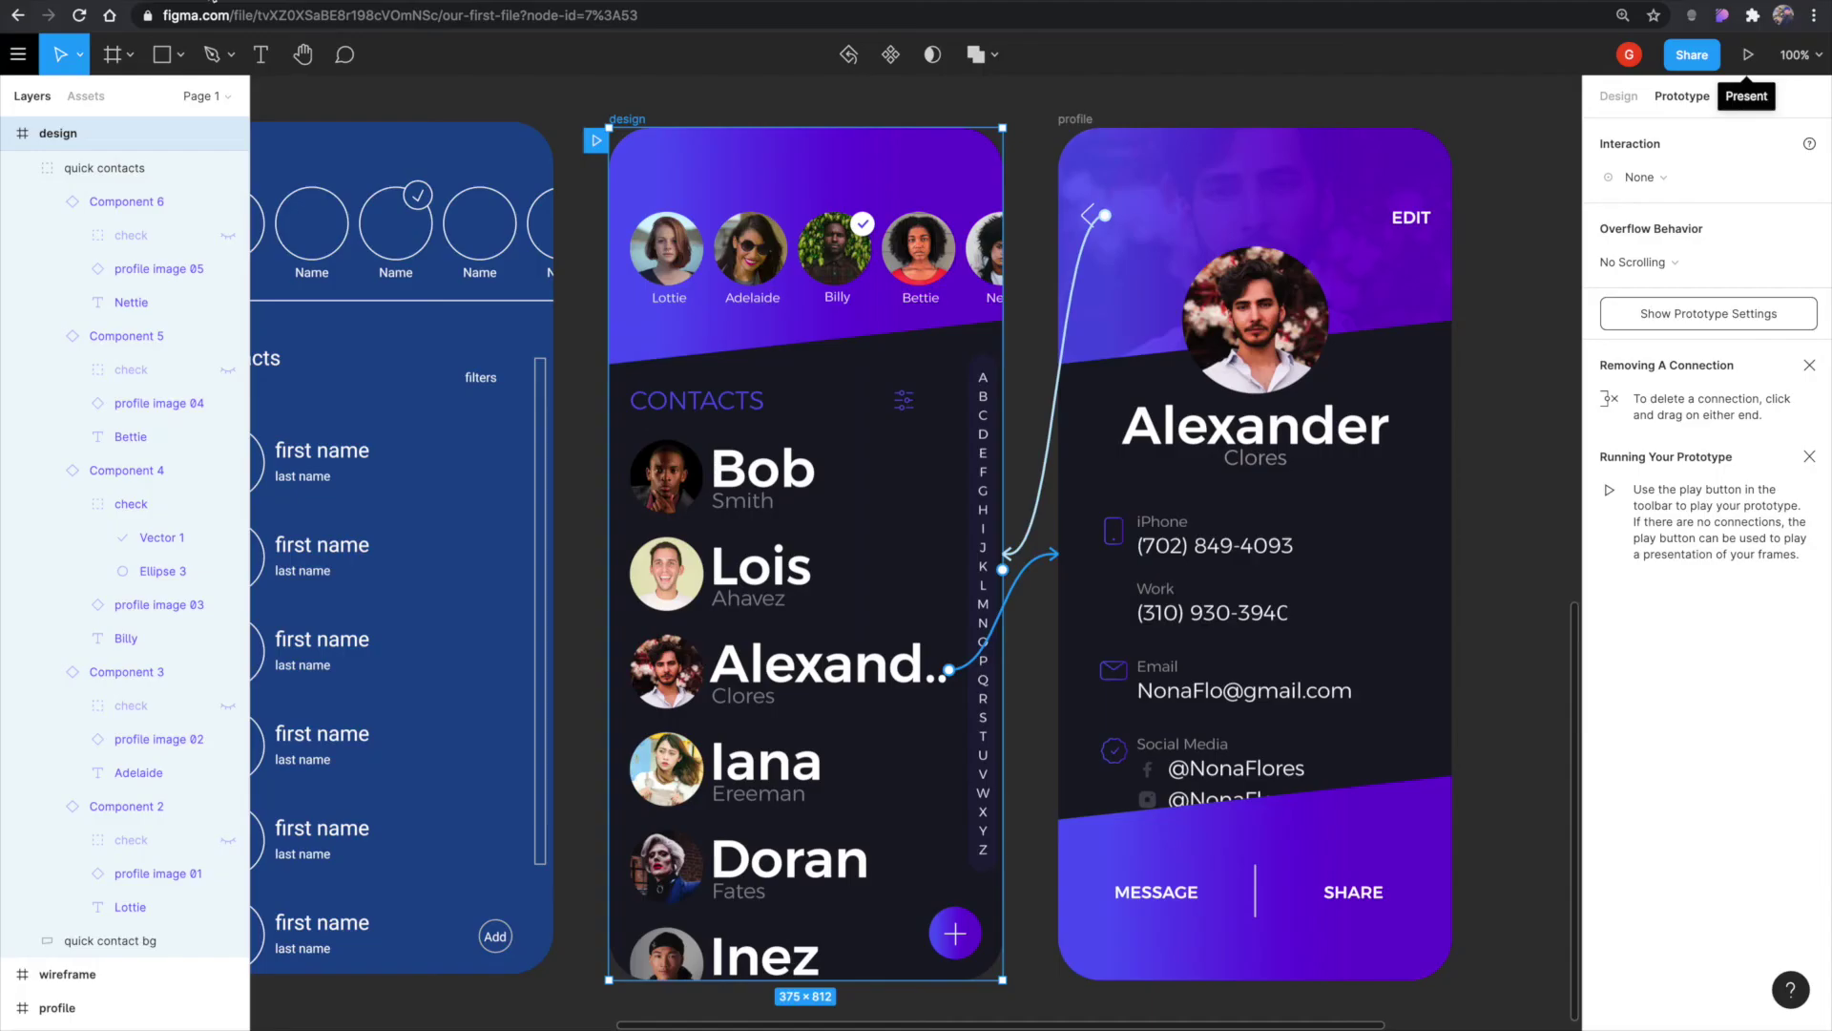
# Group the profile card's header and profile top section together as Group 8.
pyautogui.click(1040, 349)
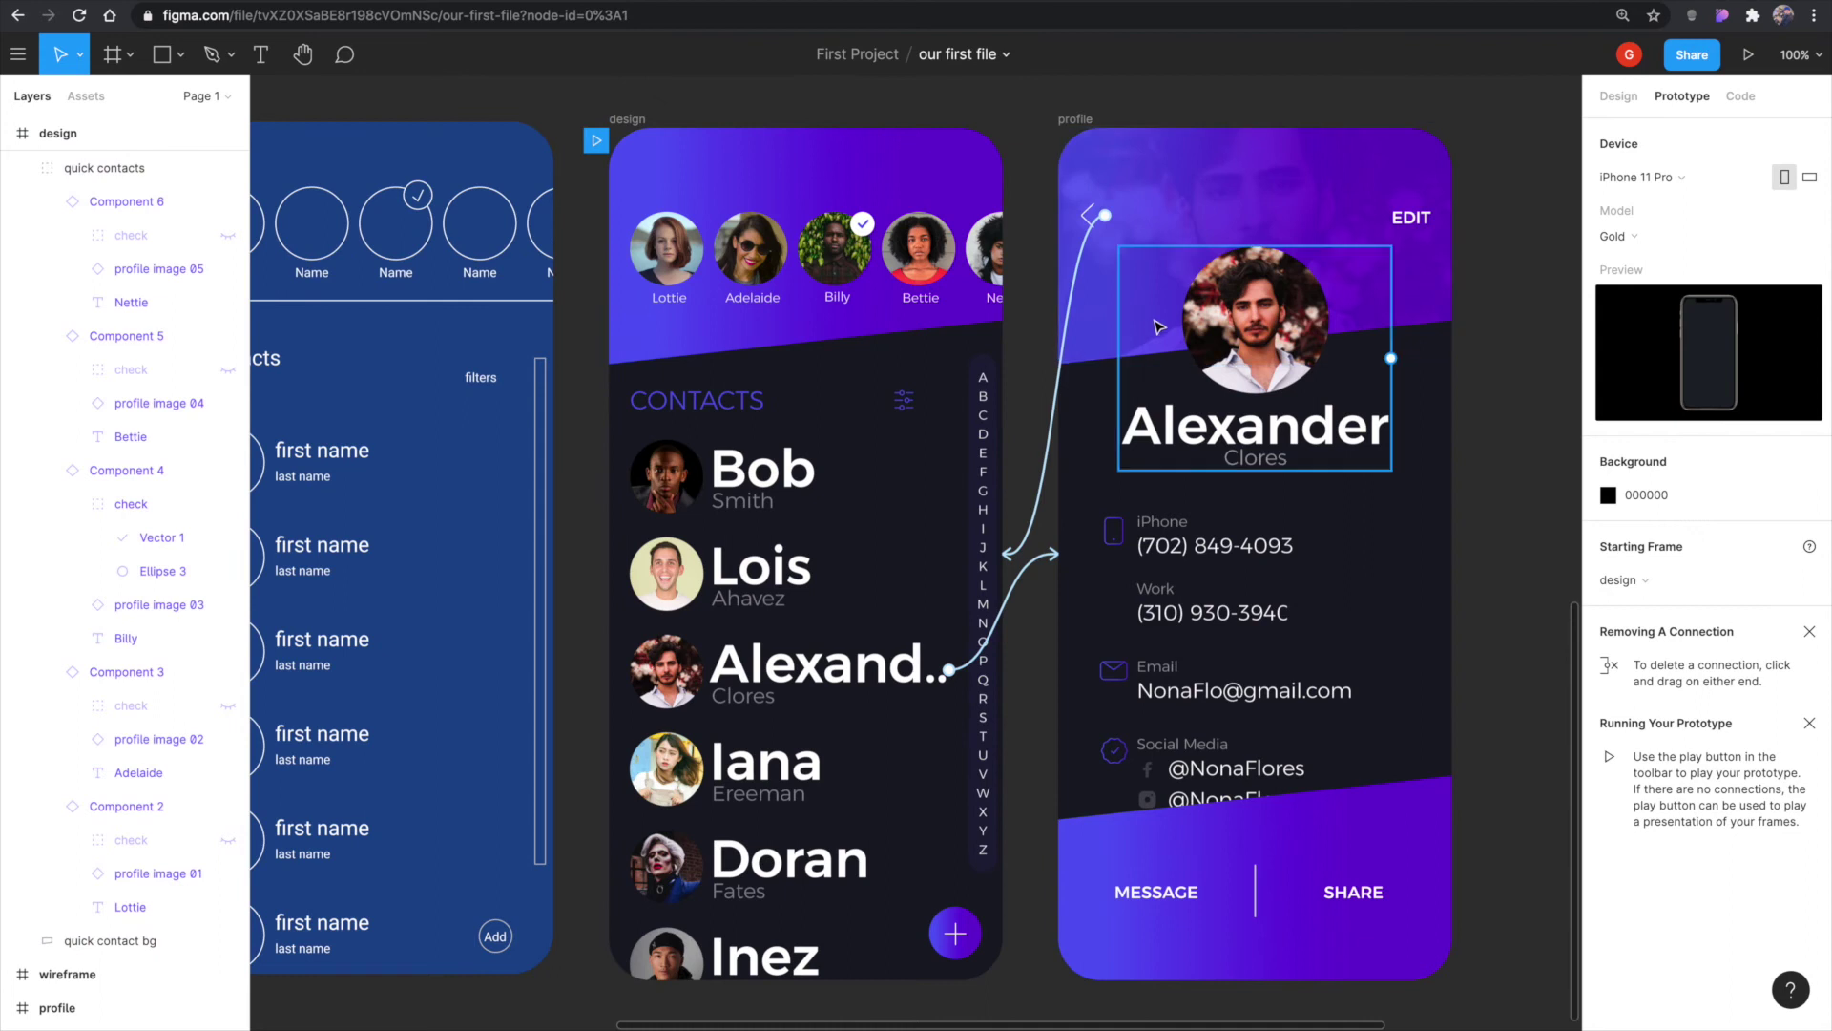
pyautogui.click(1111, 320)
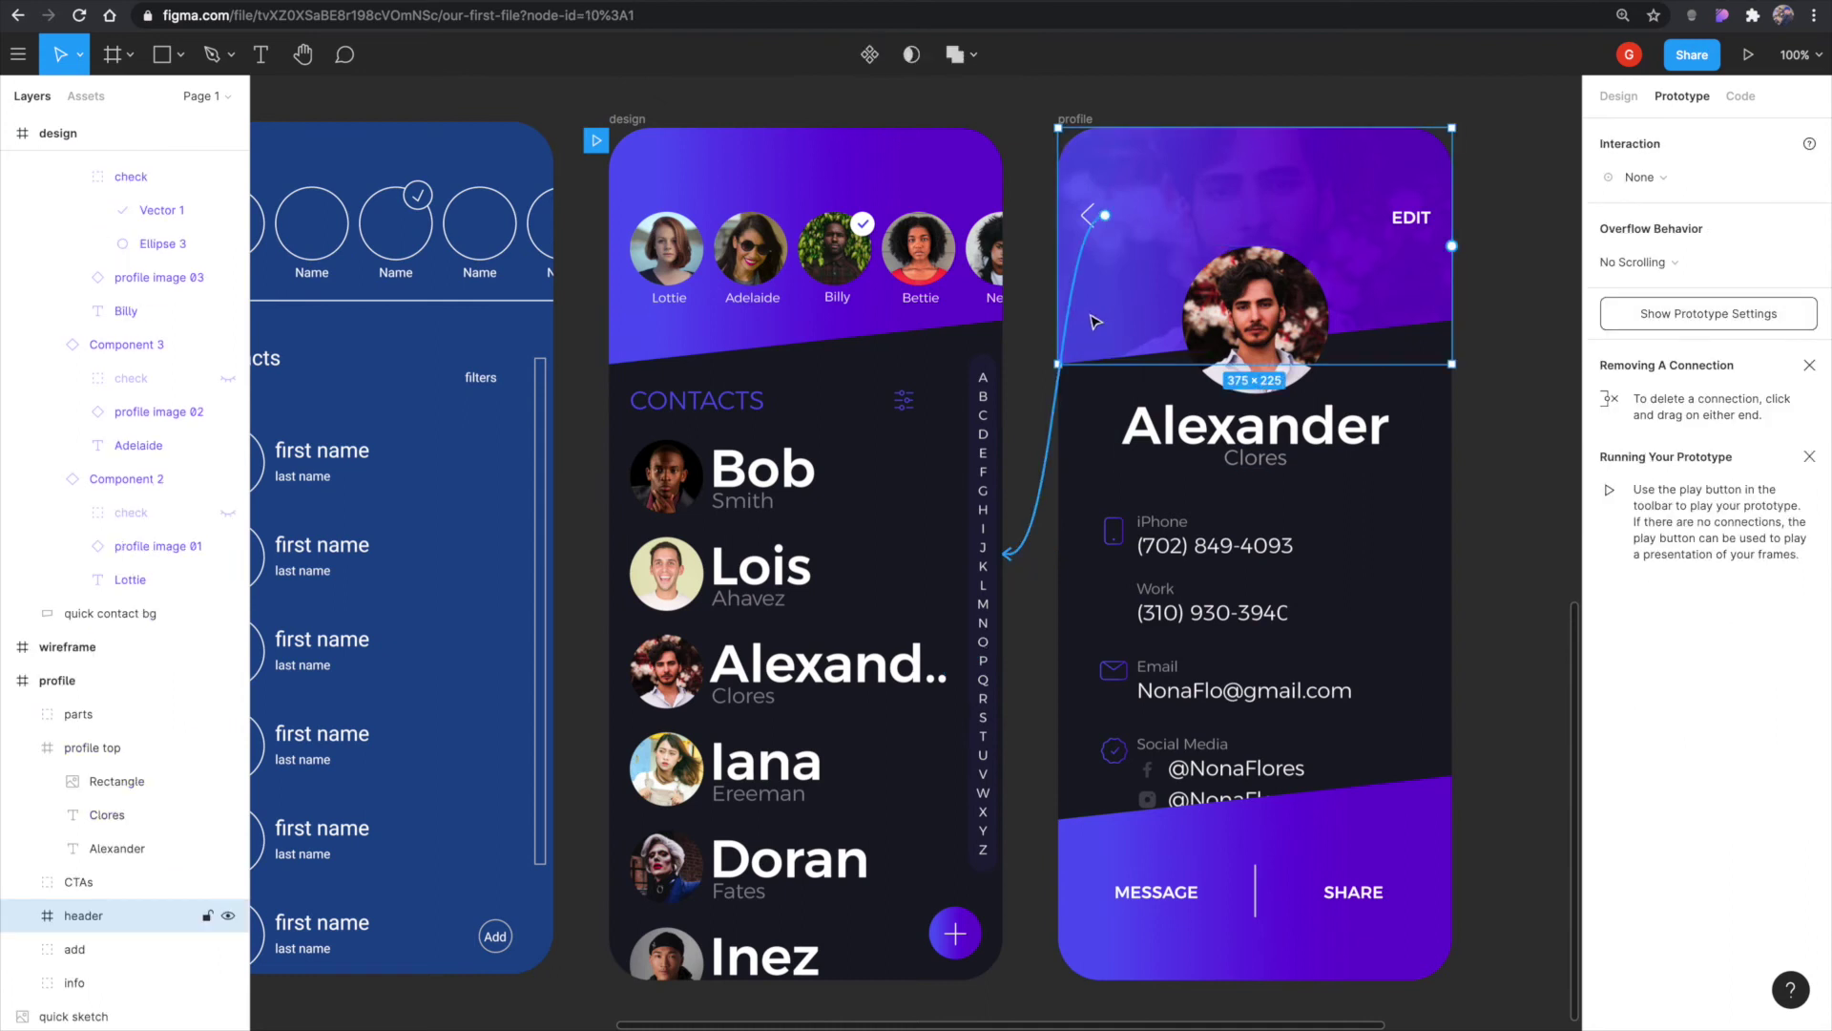
pyautogui.keyDown('shift'); pyautogui.click(1232, 324); pyautogui.keyUp('shift')
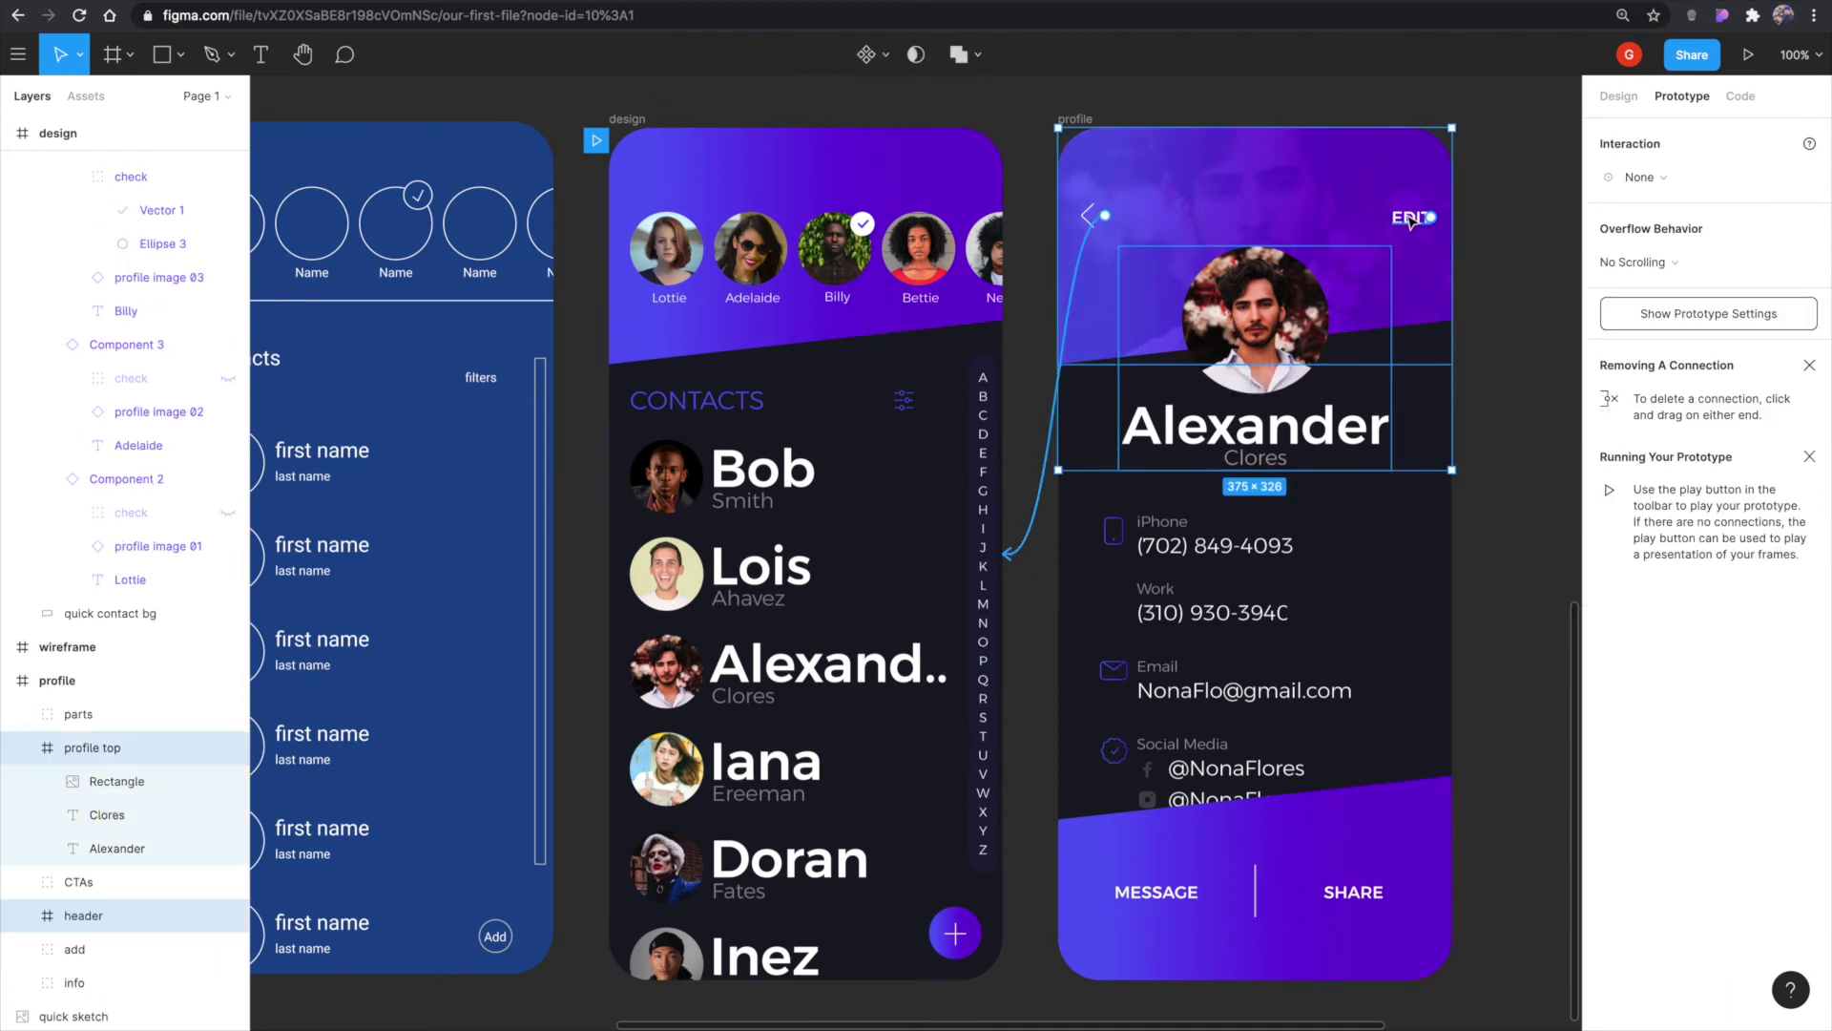
pyautogui.hotkey('ctrl', 'g')
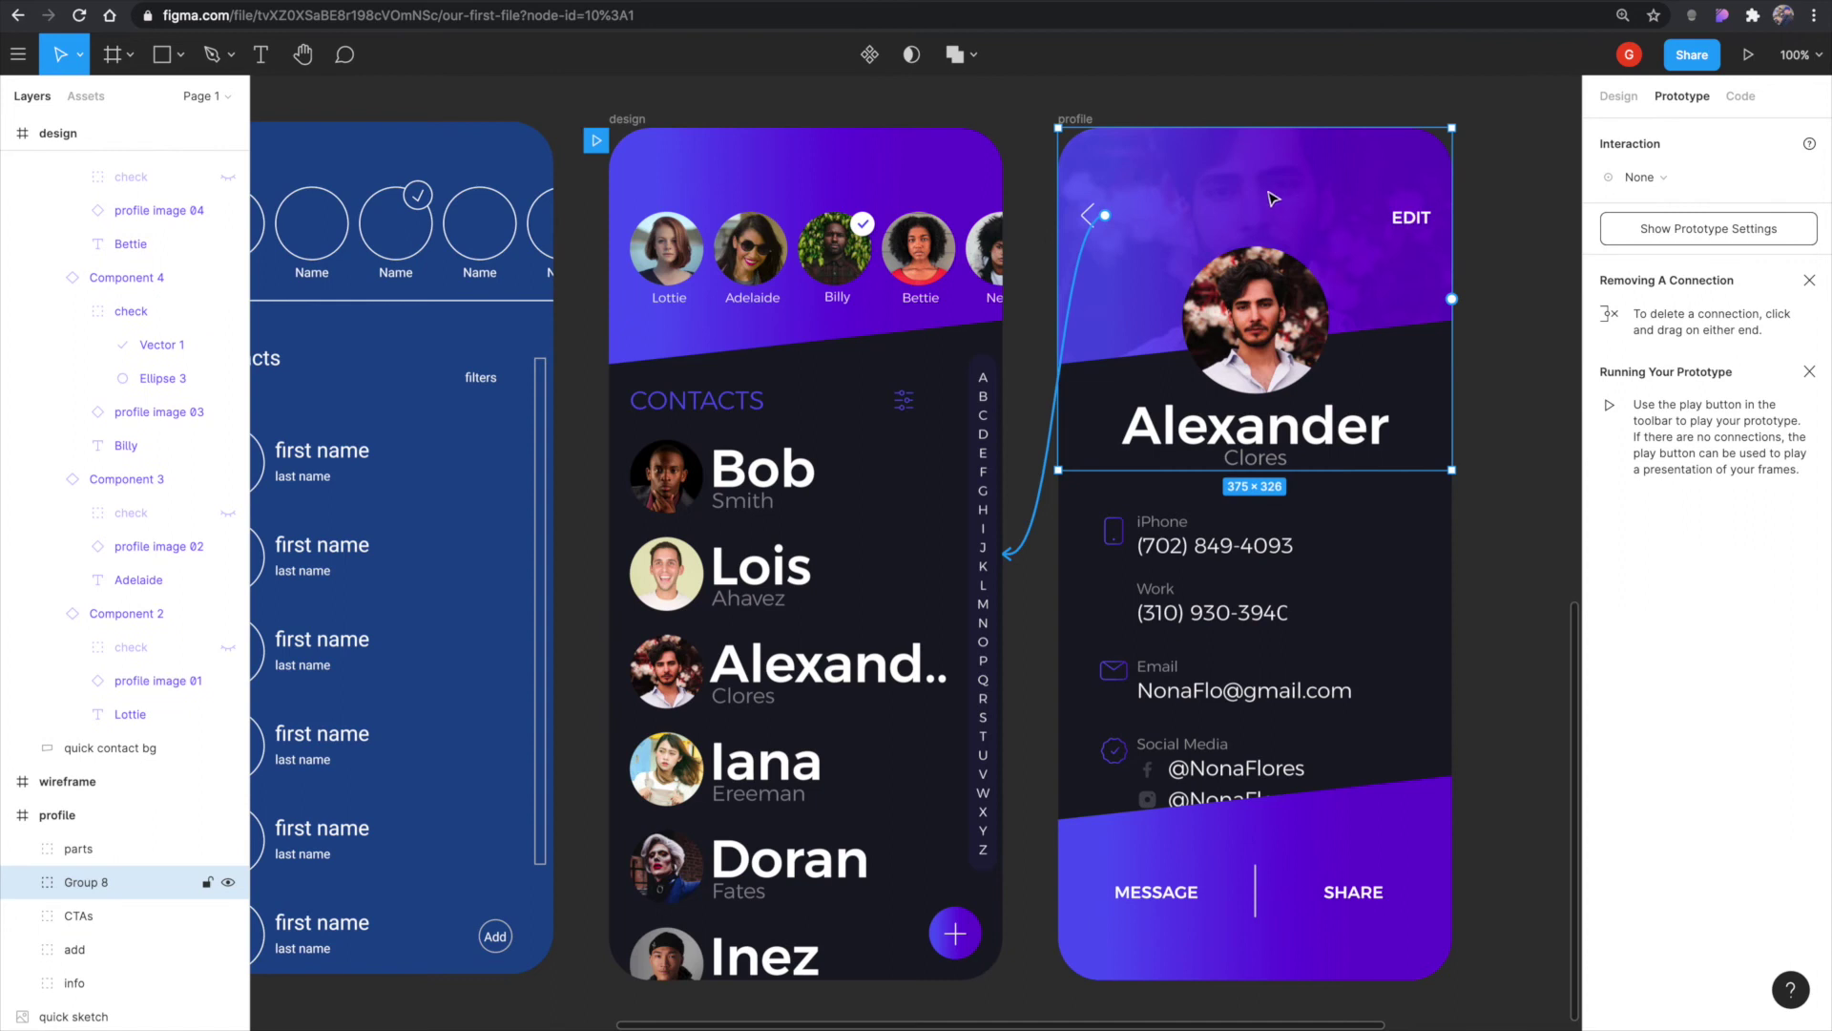
# Paste a copy of the group into the contacts frame, positioned just above its top edge.
pyautogui.click(621, 121)
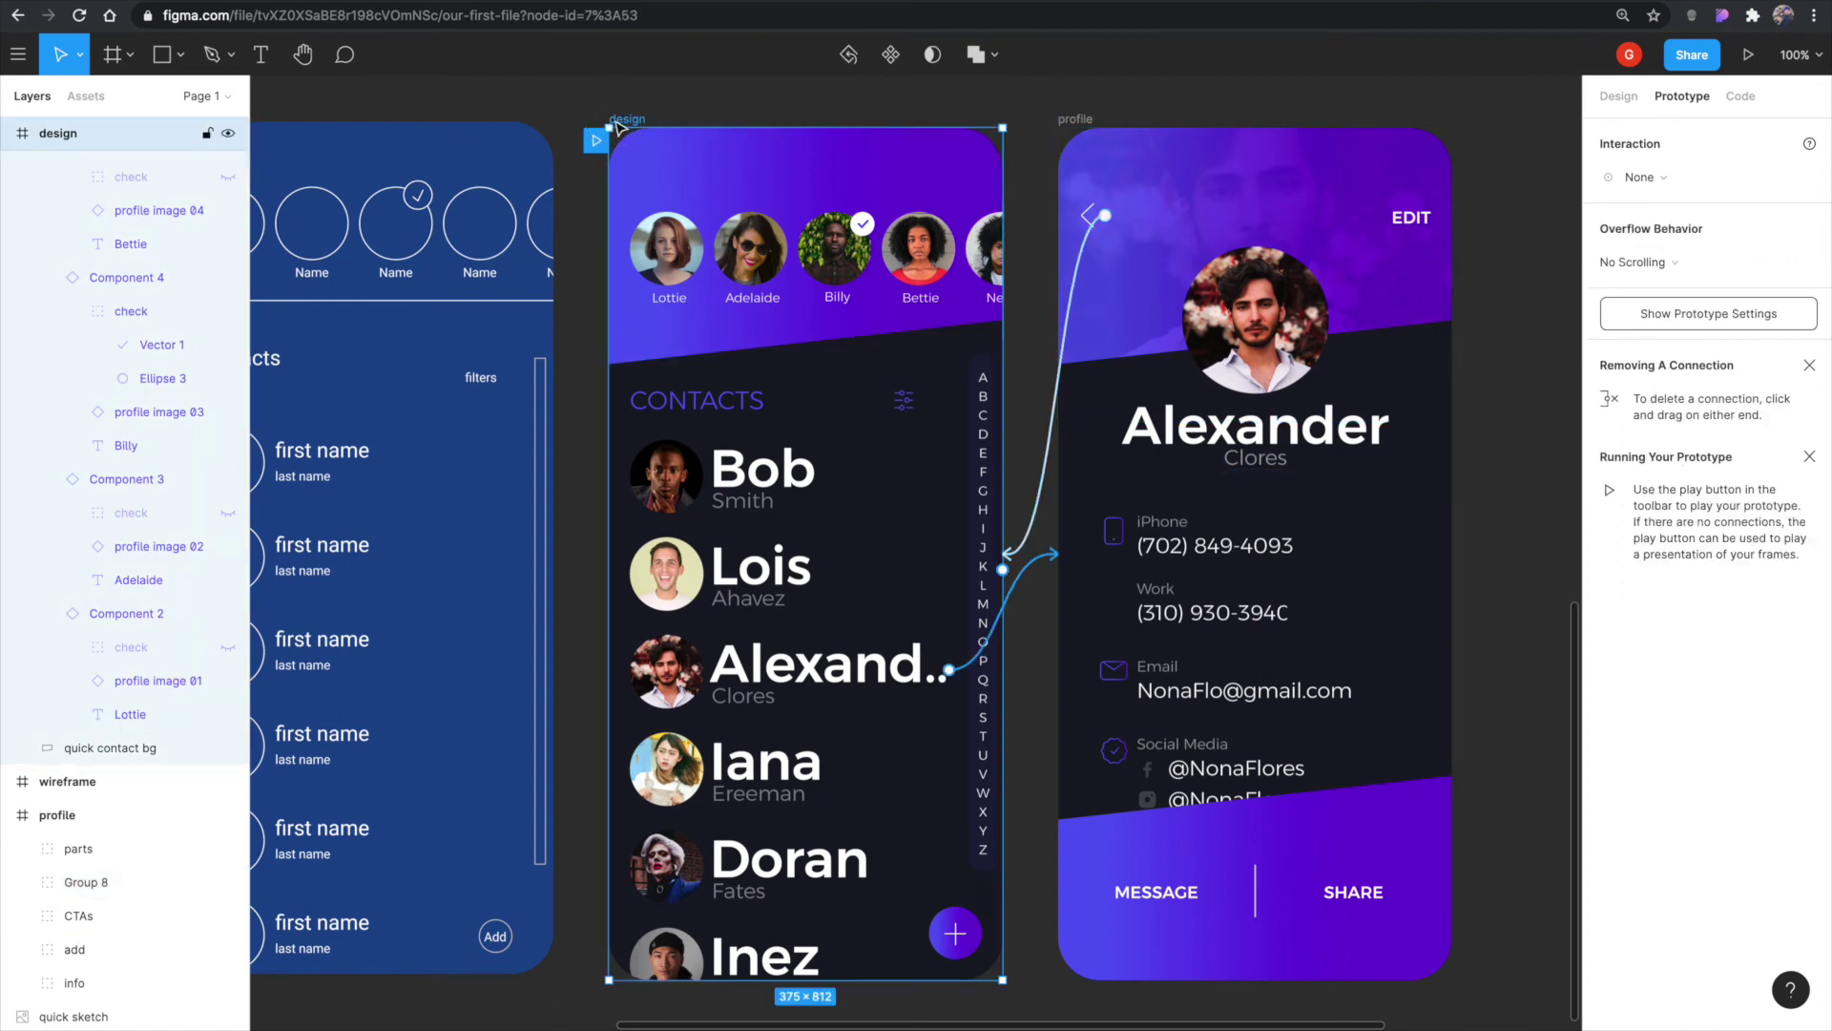
pyautogui.hotkey('ctrl', 'v')
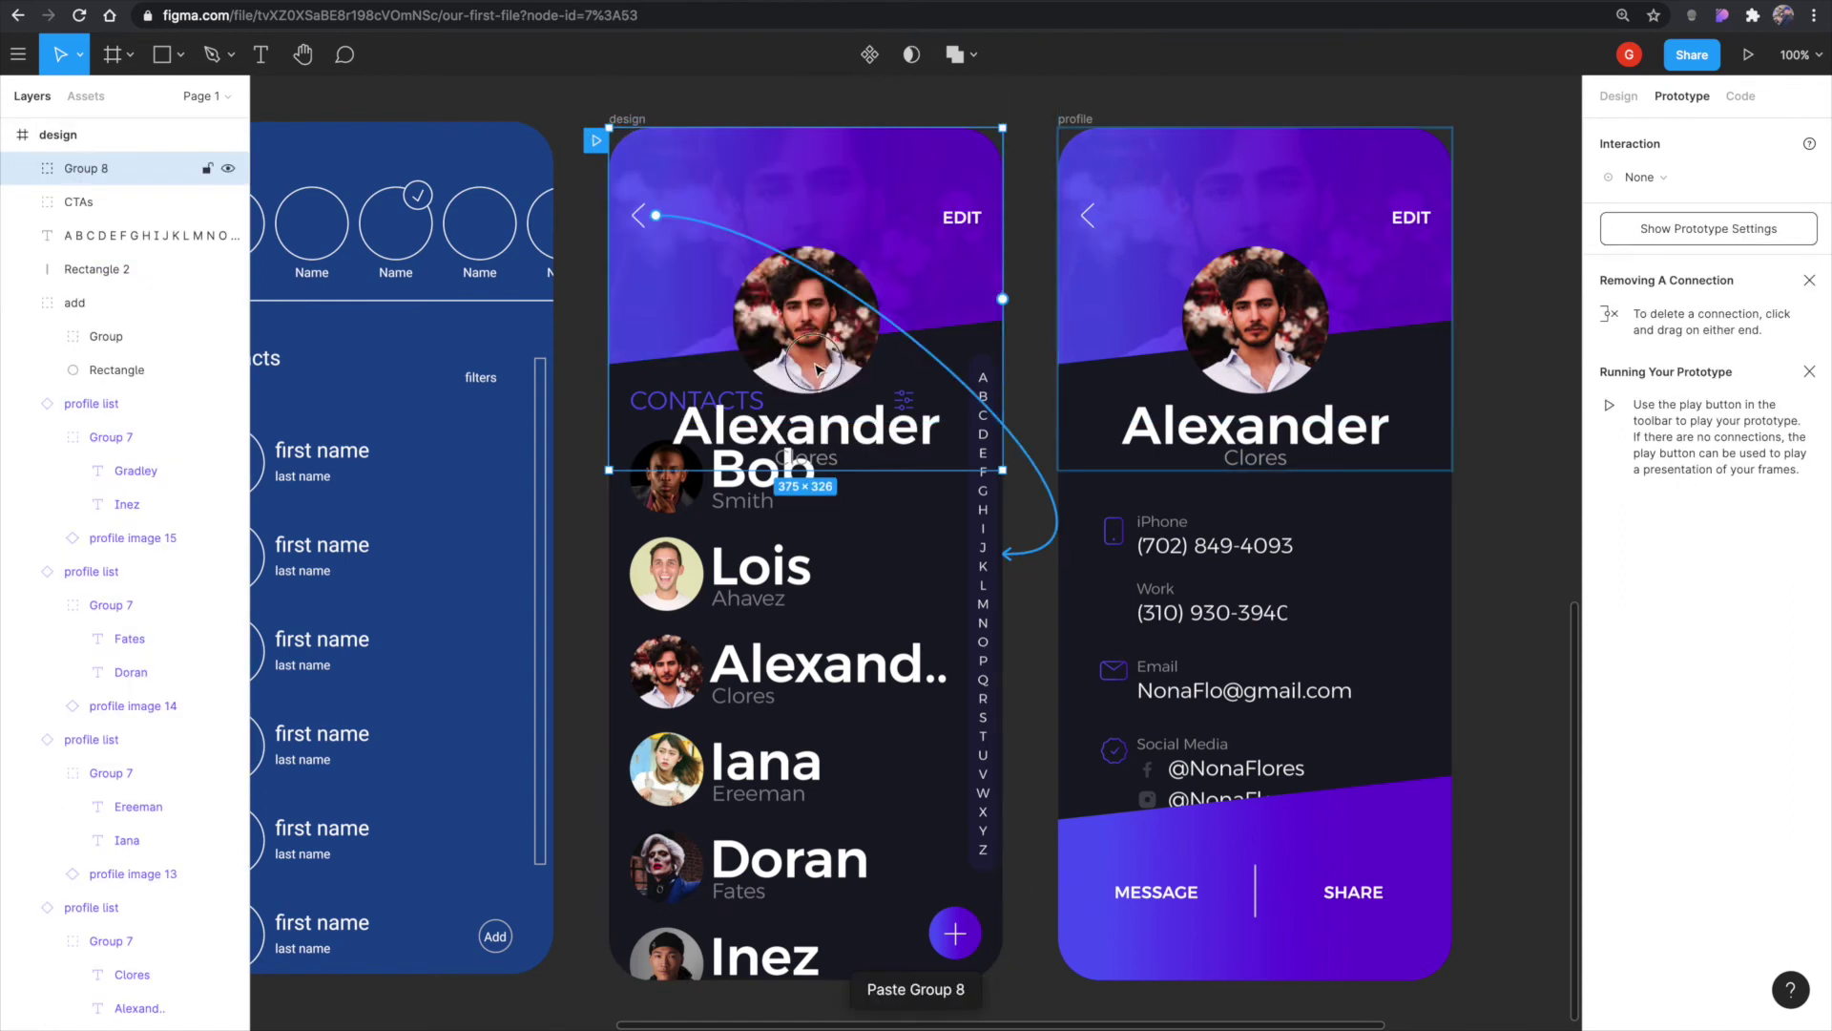
pyautogui.moveTo(815, 370); pyautogui.dragTo(816, 138)
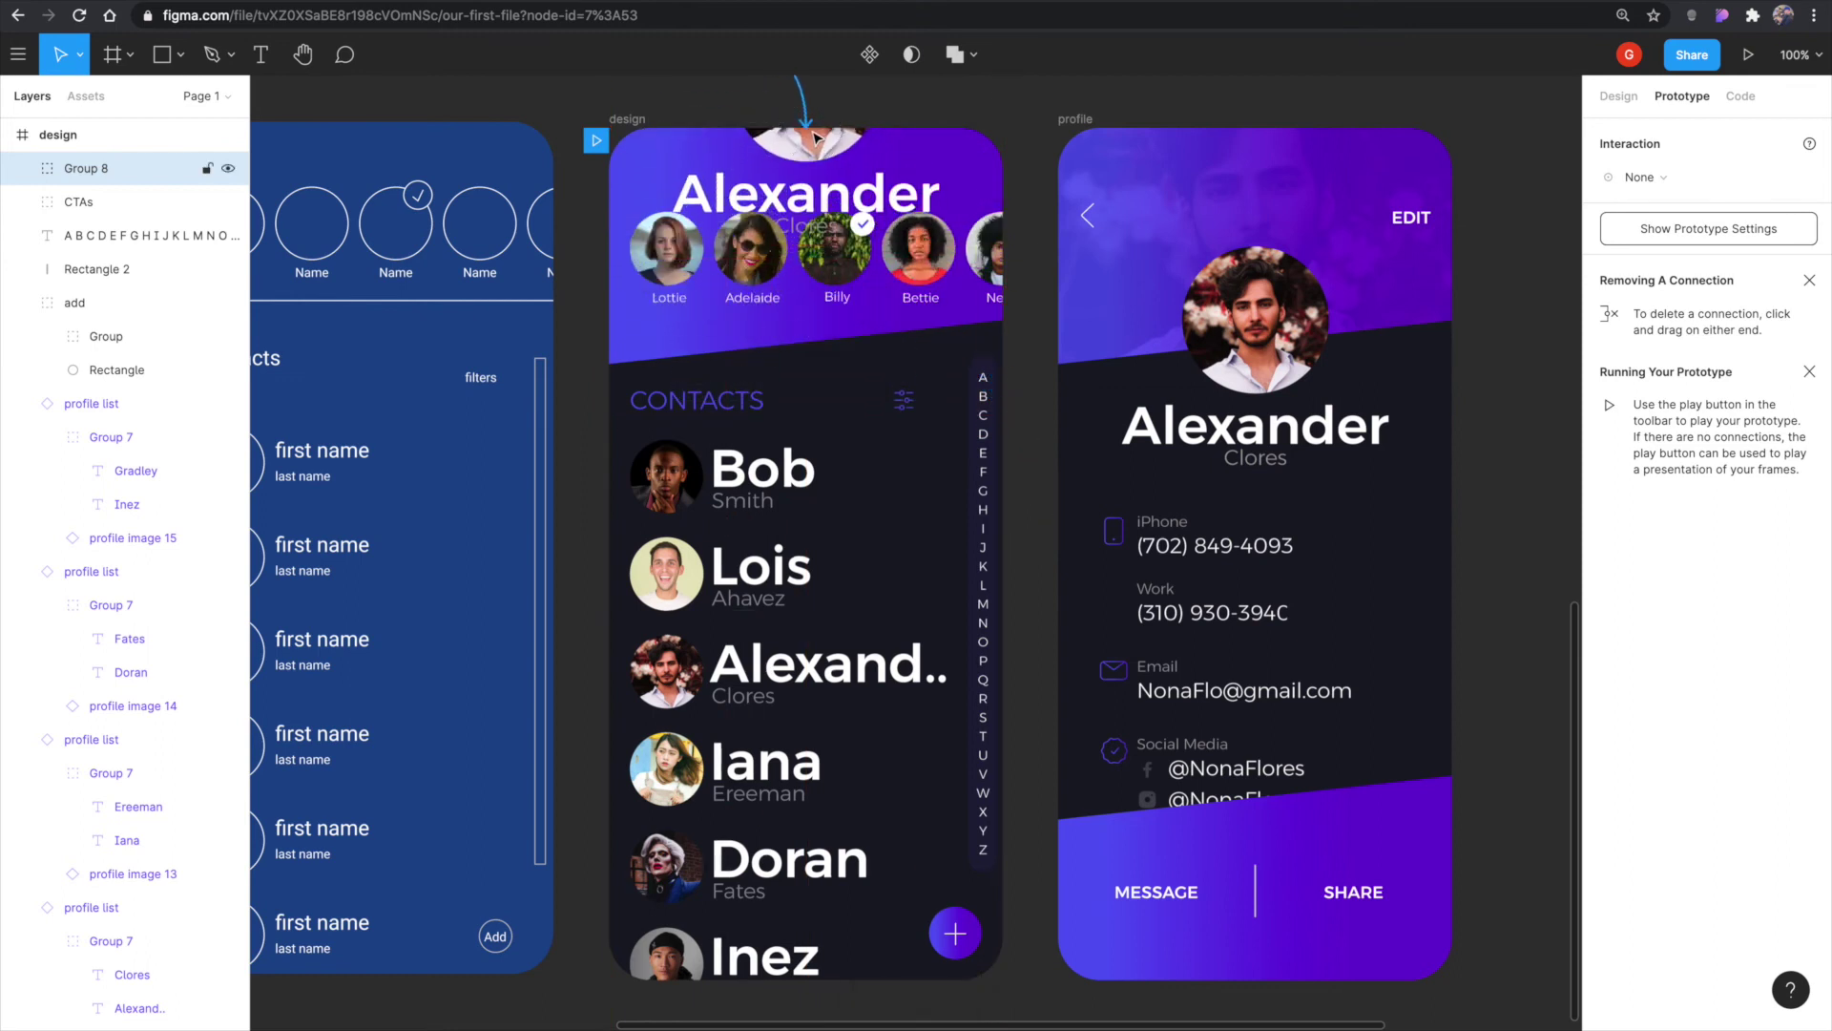
pyautogui.hotkey('shift', 'Up')
pyautogui.hotkey('shift', 'Up')
pyautogui.hotkey('shift', 'Up')
pyautogui.hotkey('shift', 'Up')
pyautogui.hotkey('shift', 'Up')
pyautogui.hotkey('shift', 'Up')
pyautogui.hotkey('shift', 'Up')
pyautogui.hotkey('shift', 'Up')
pyautogui.hotkey('shift', 'Up')
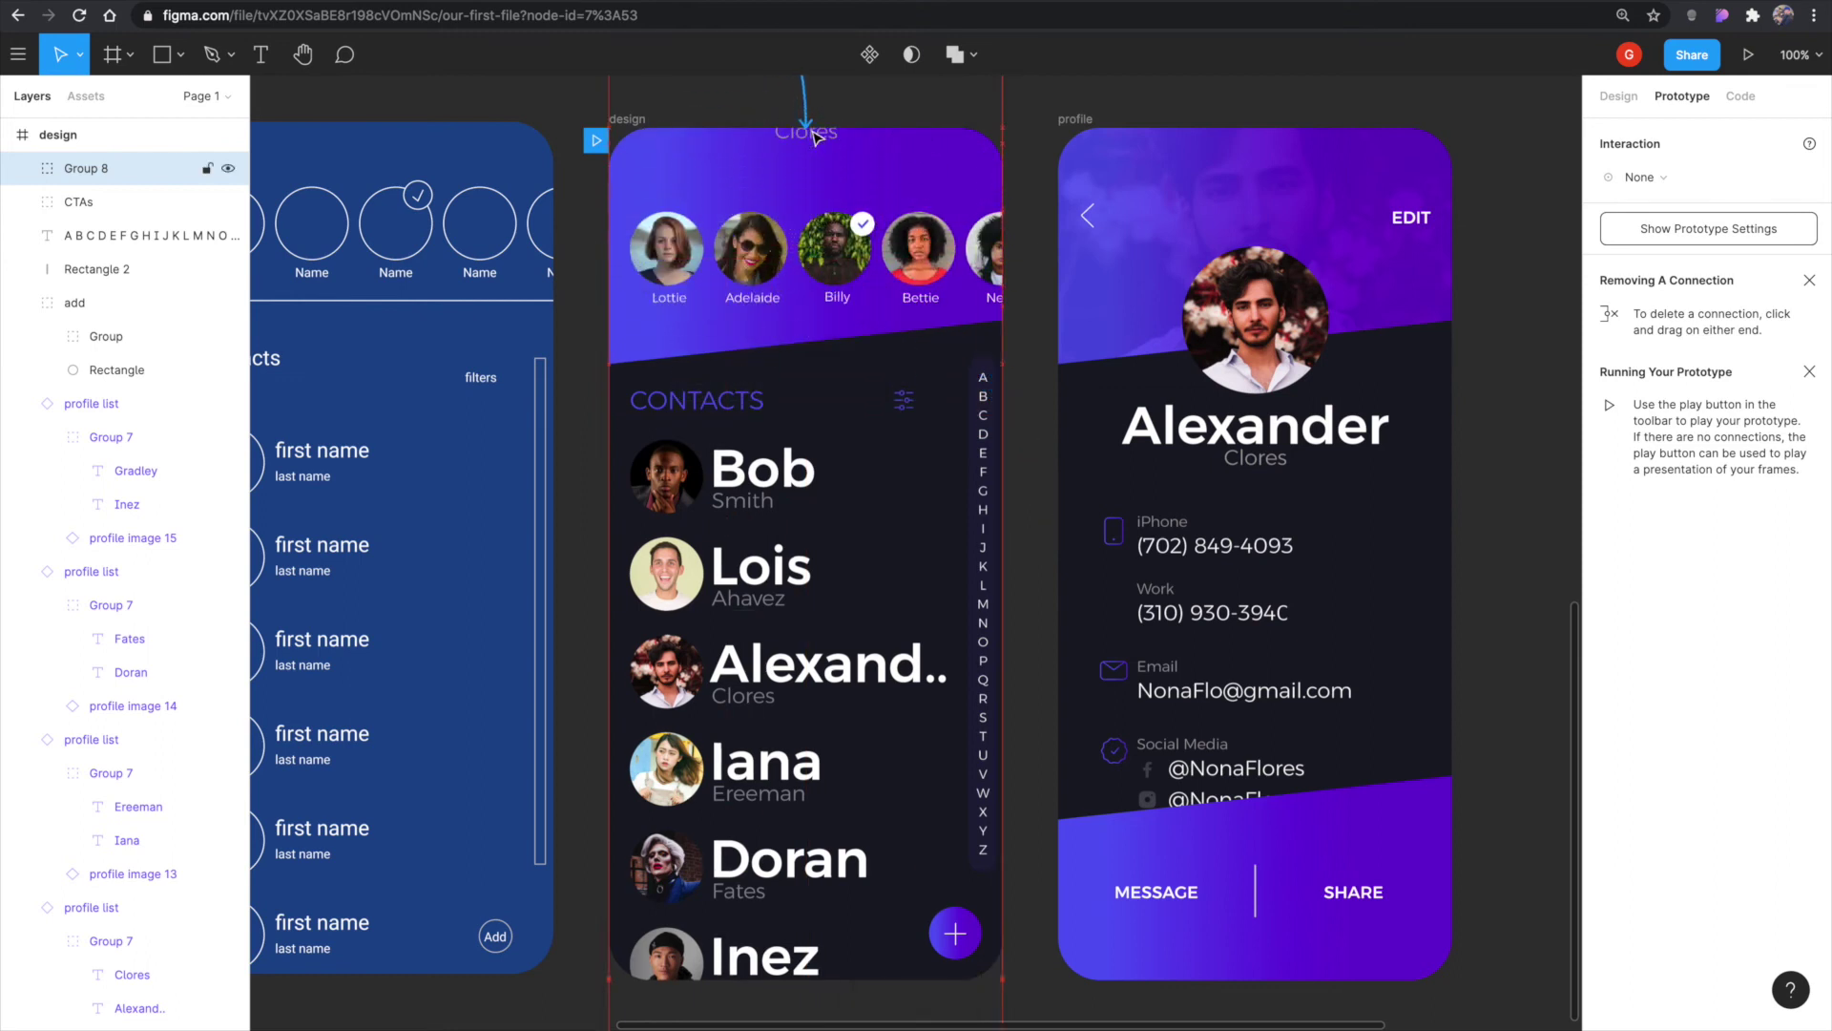
# Play the prototype and twice go from Alexander's row to his profile and back.
pyautogui.click(1748, 54)
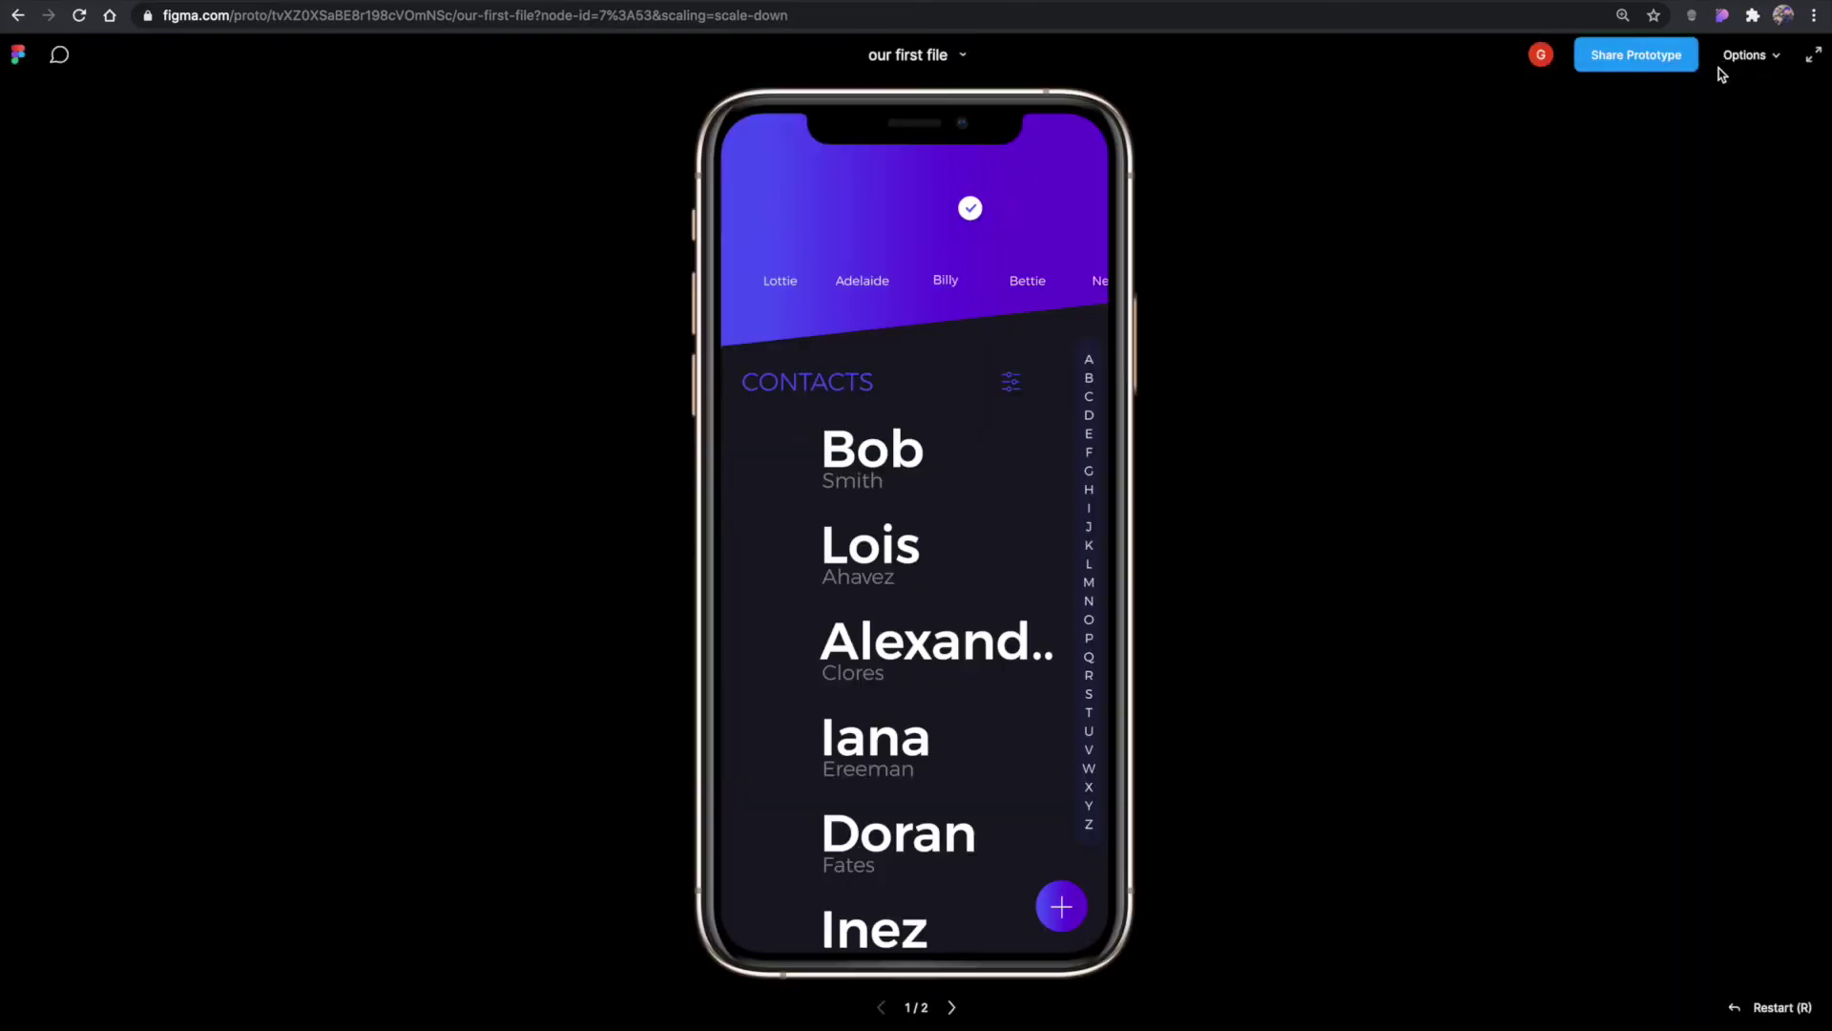
pyautogui.click(960, 641)
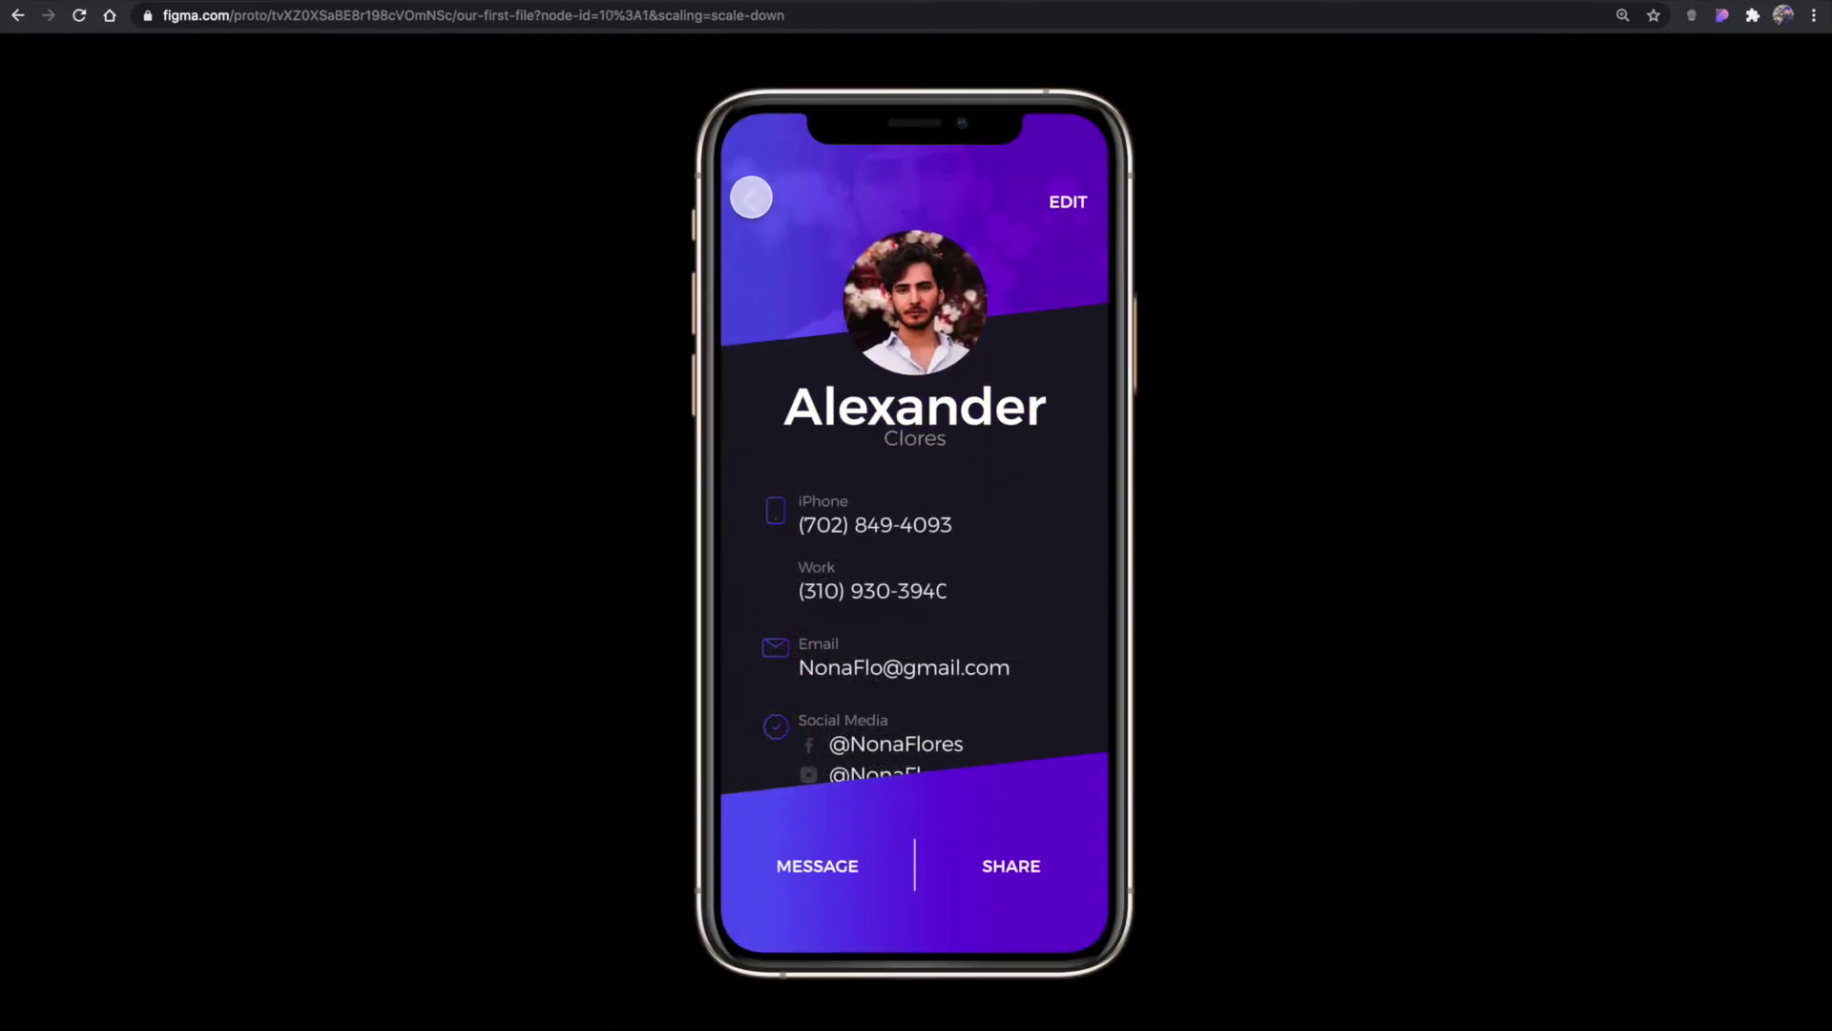
pyautogui.click(752, 196)
pyautogui.click(953, 632)
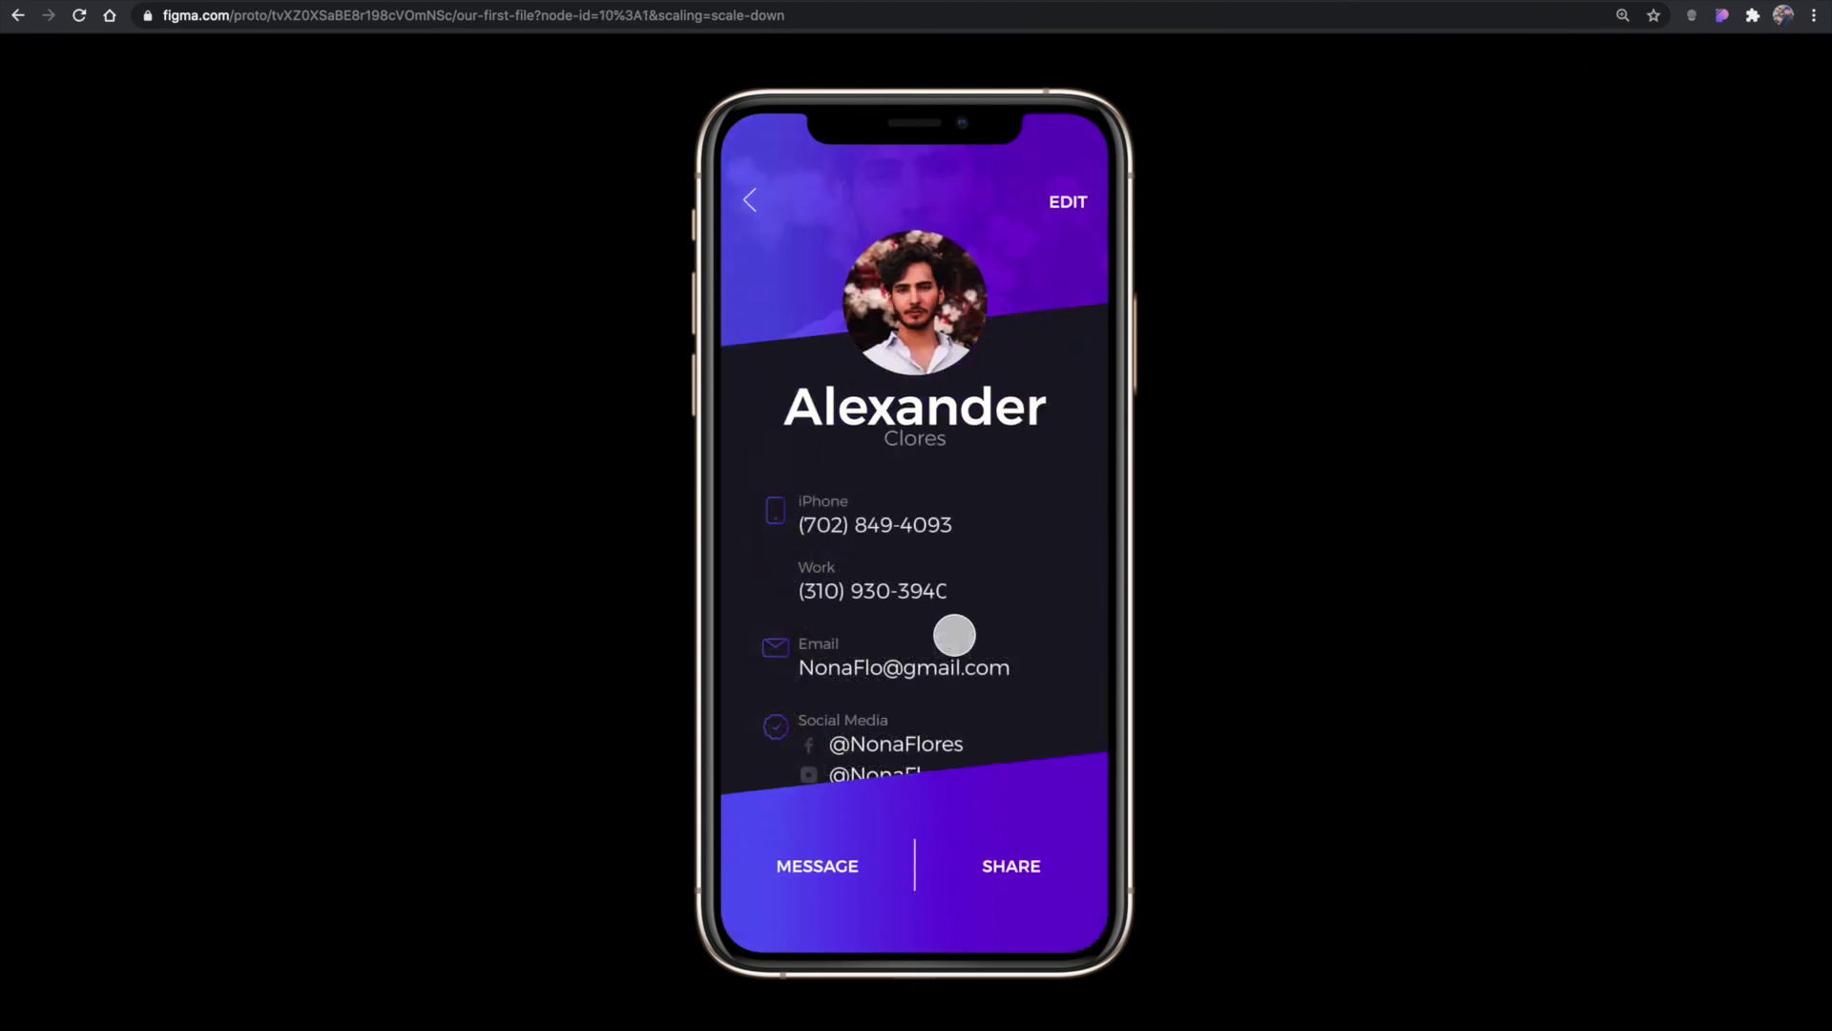
pyautogui.click(770, 201)
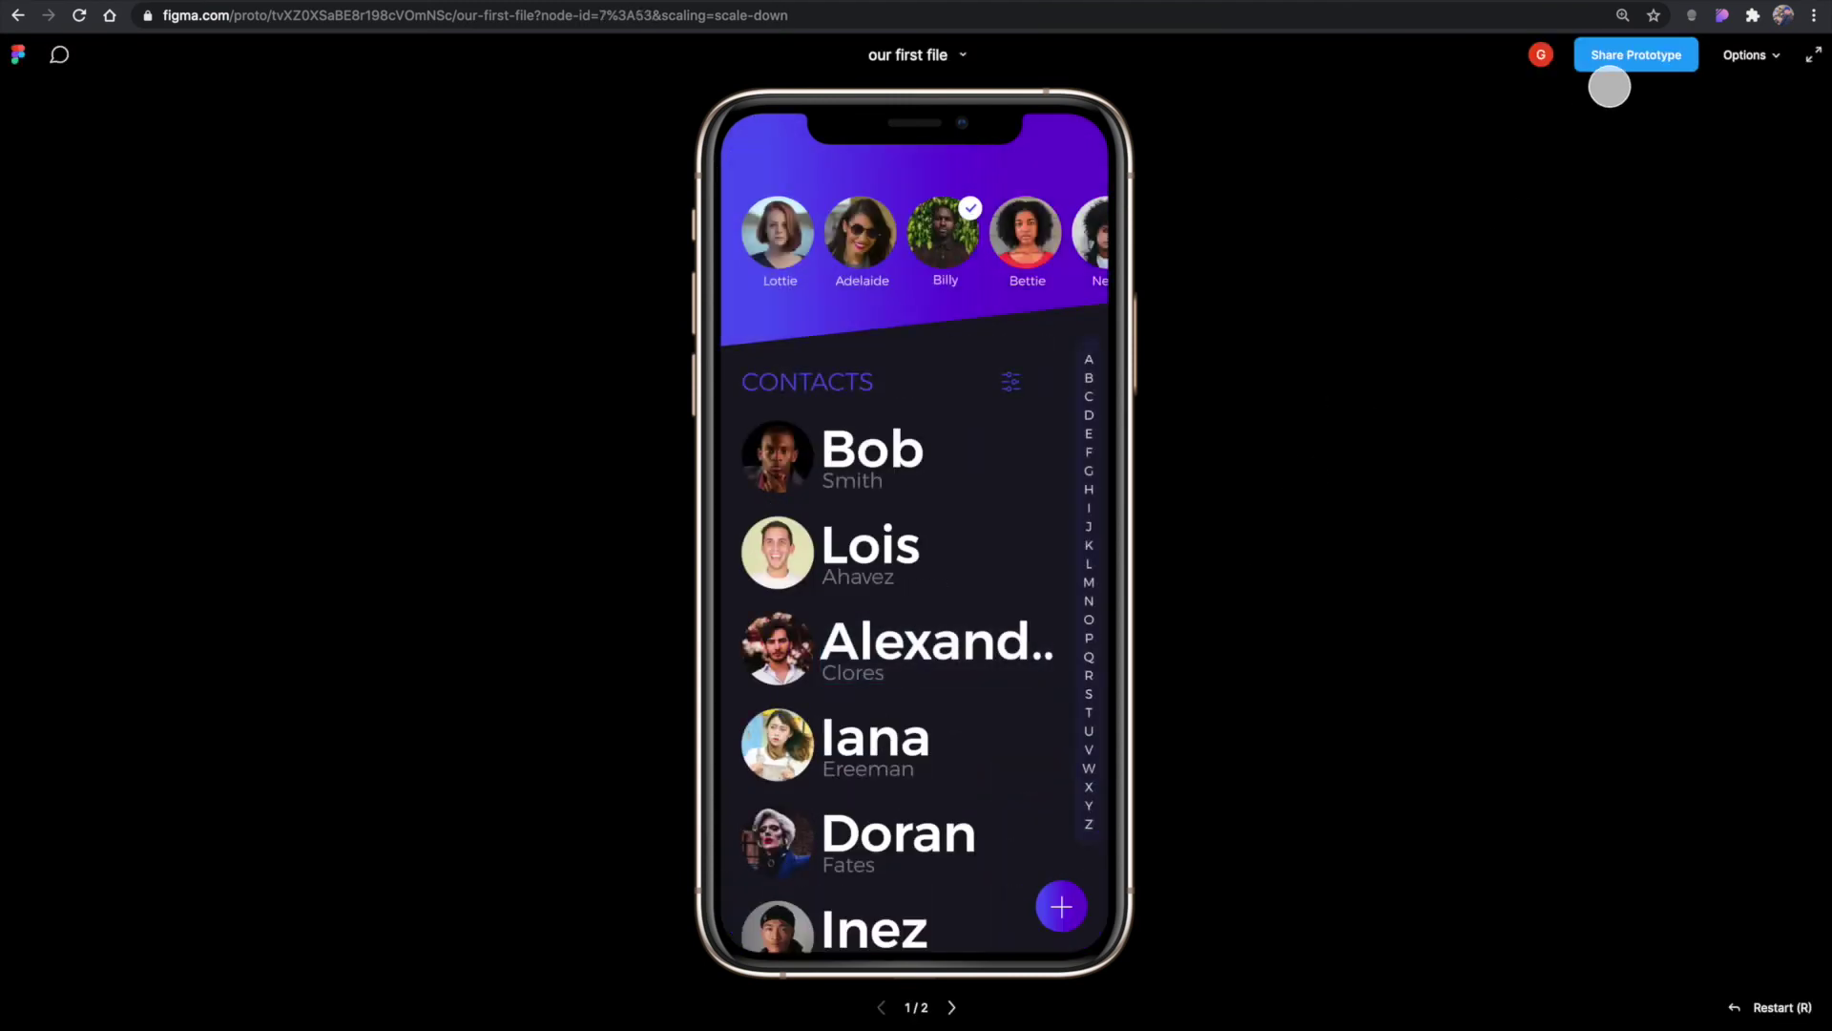
# Copy the prototype's share link from the Share Prototype dialog.
pyautogui.click(1625, 63)
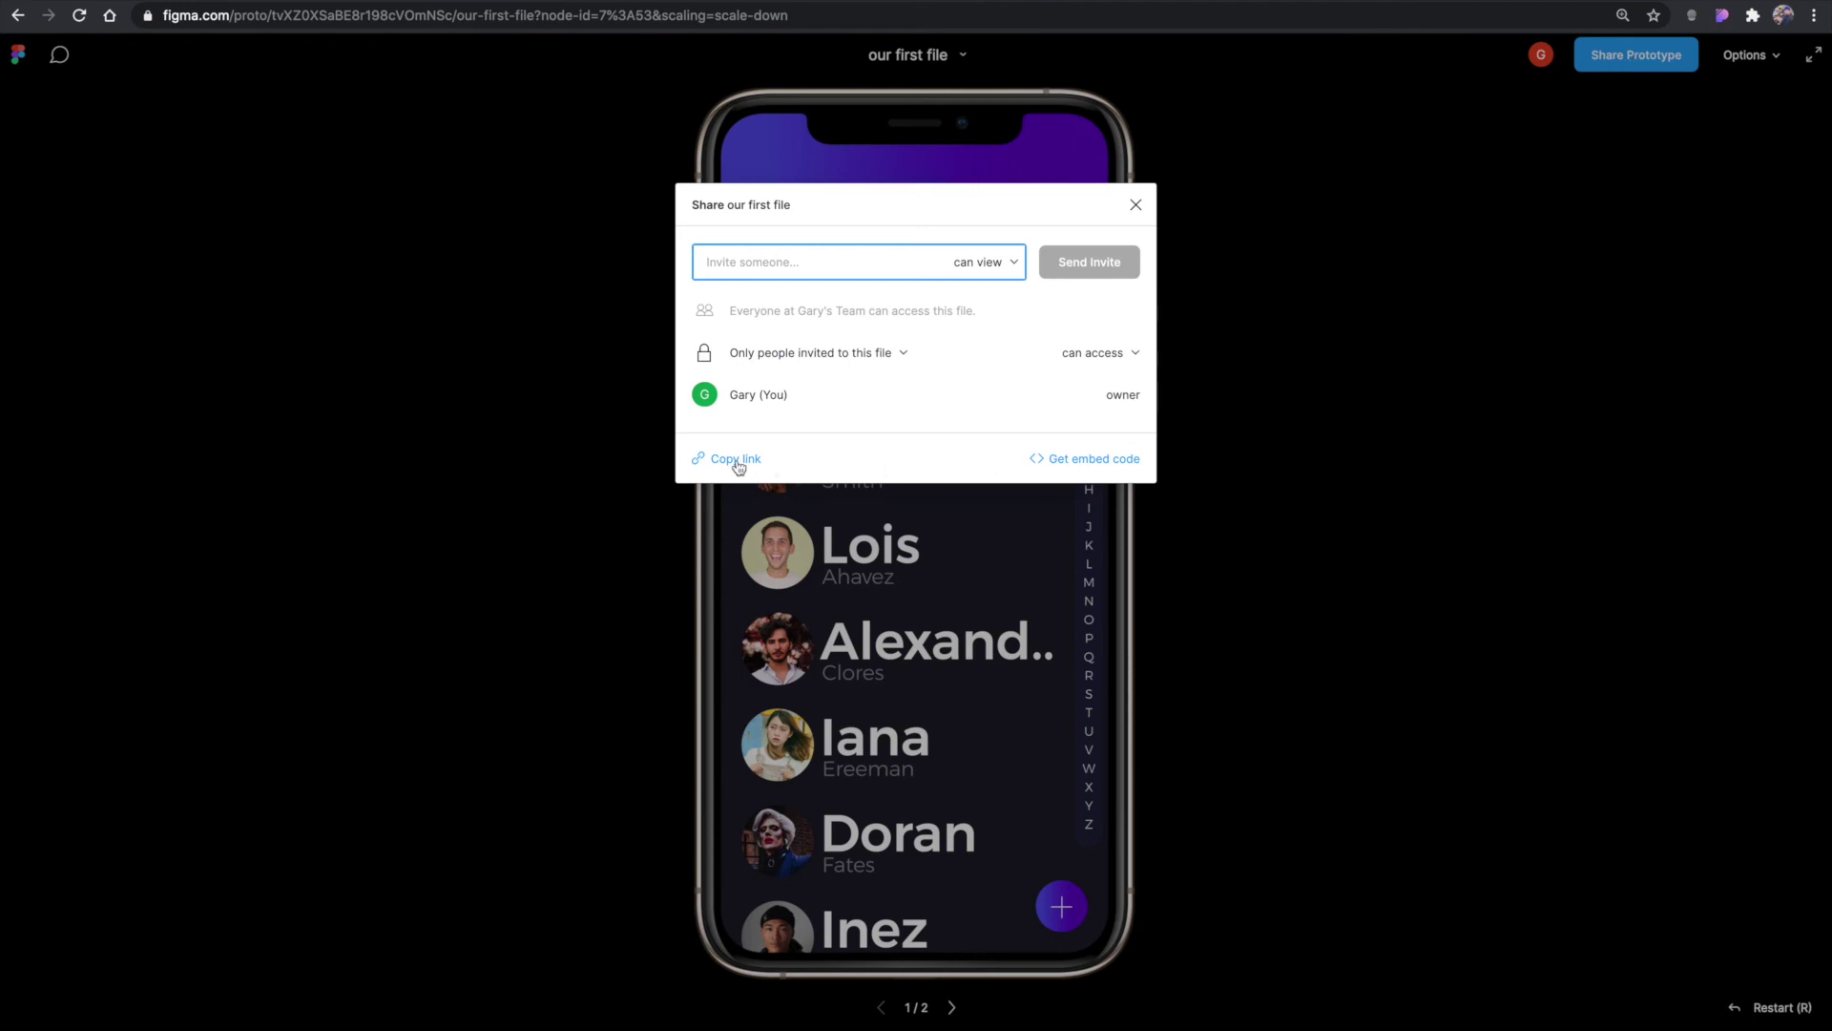
pyautogui.click(737, 461)
# Close the sharing options dialog and return to the prototype view.
pyautogui.click(773, 464)
pyautogui.click(62, 86)
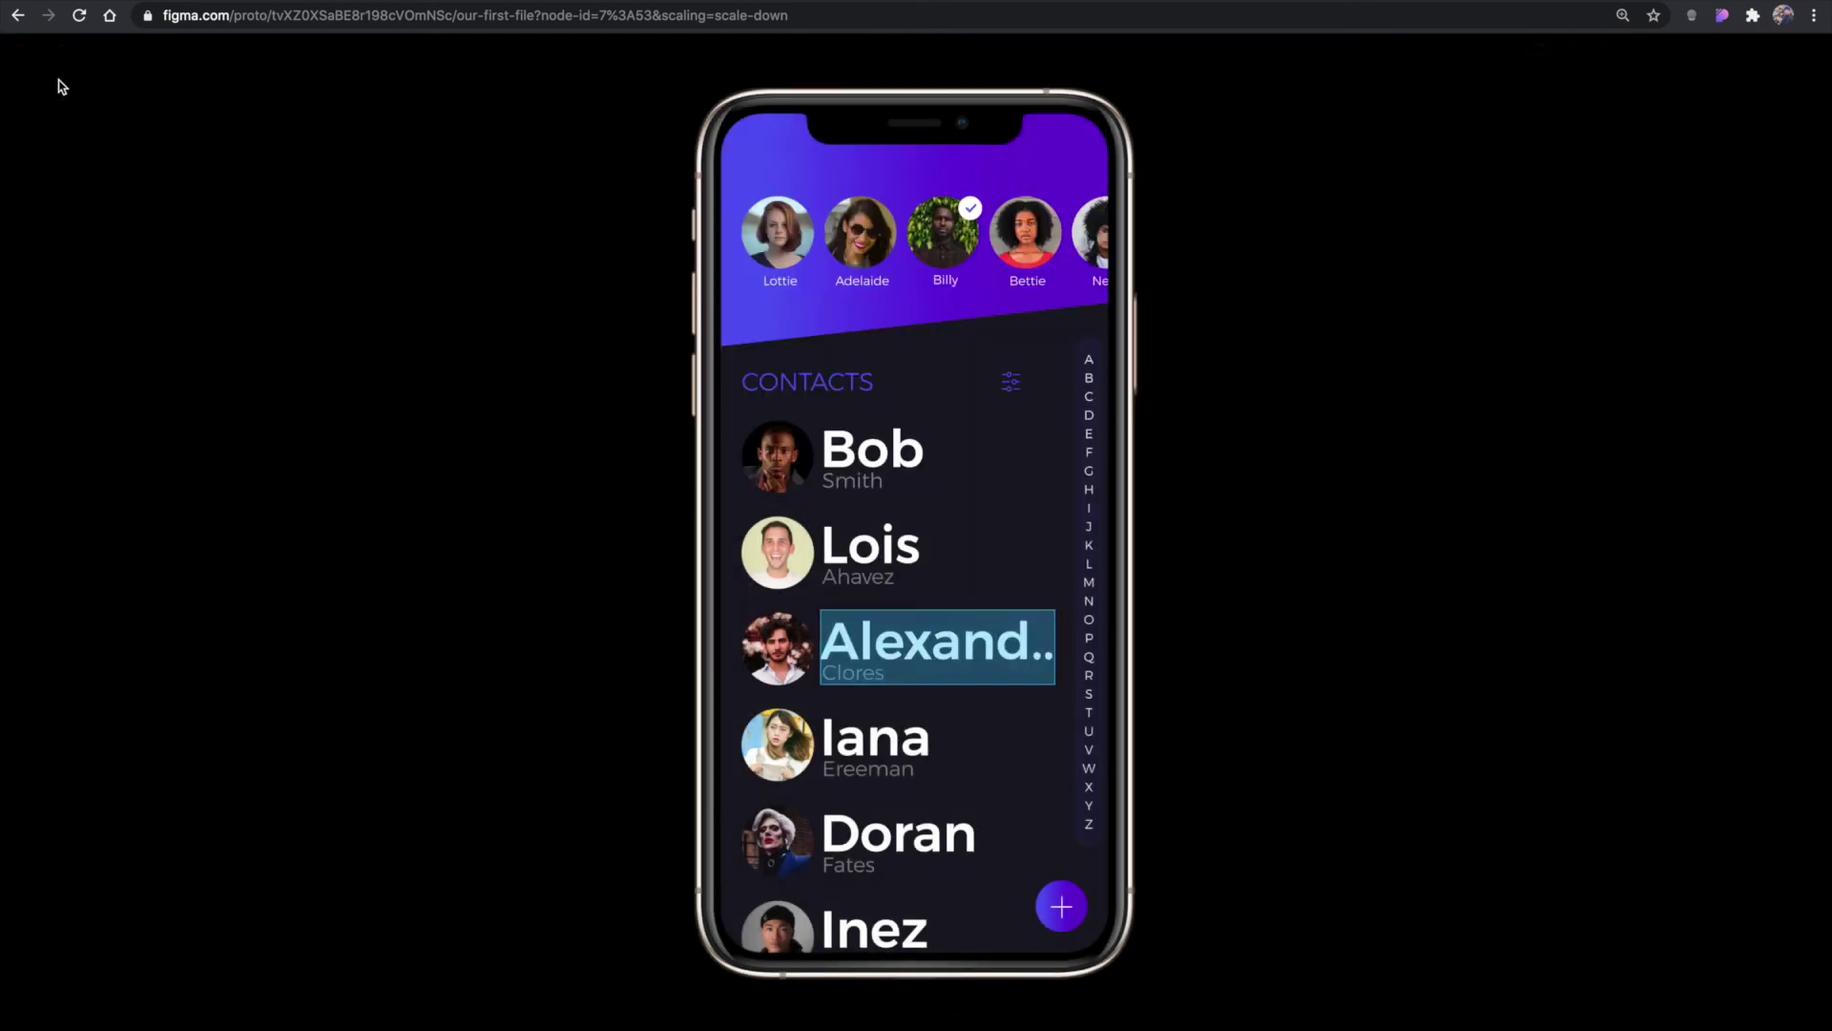
pyautogui.click(523, 322)
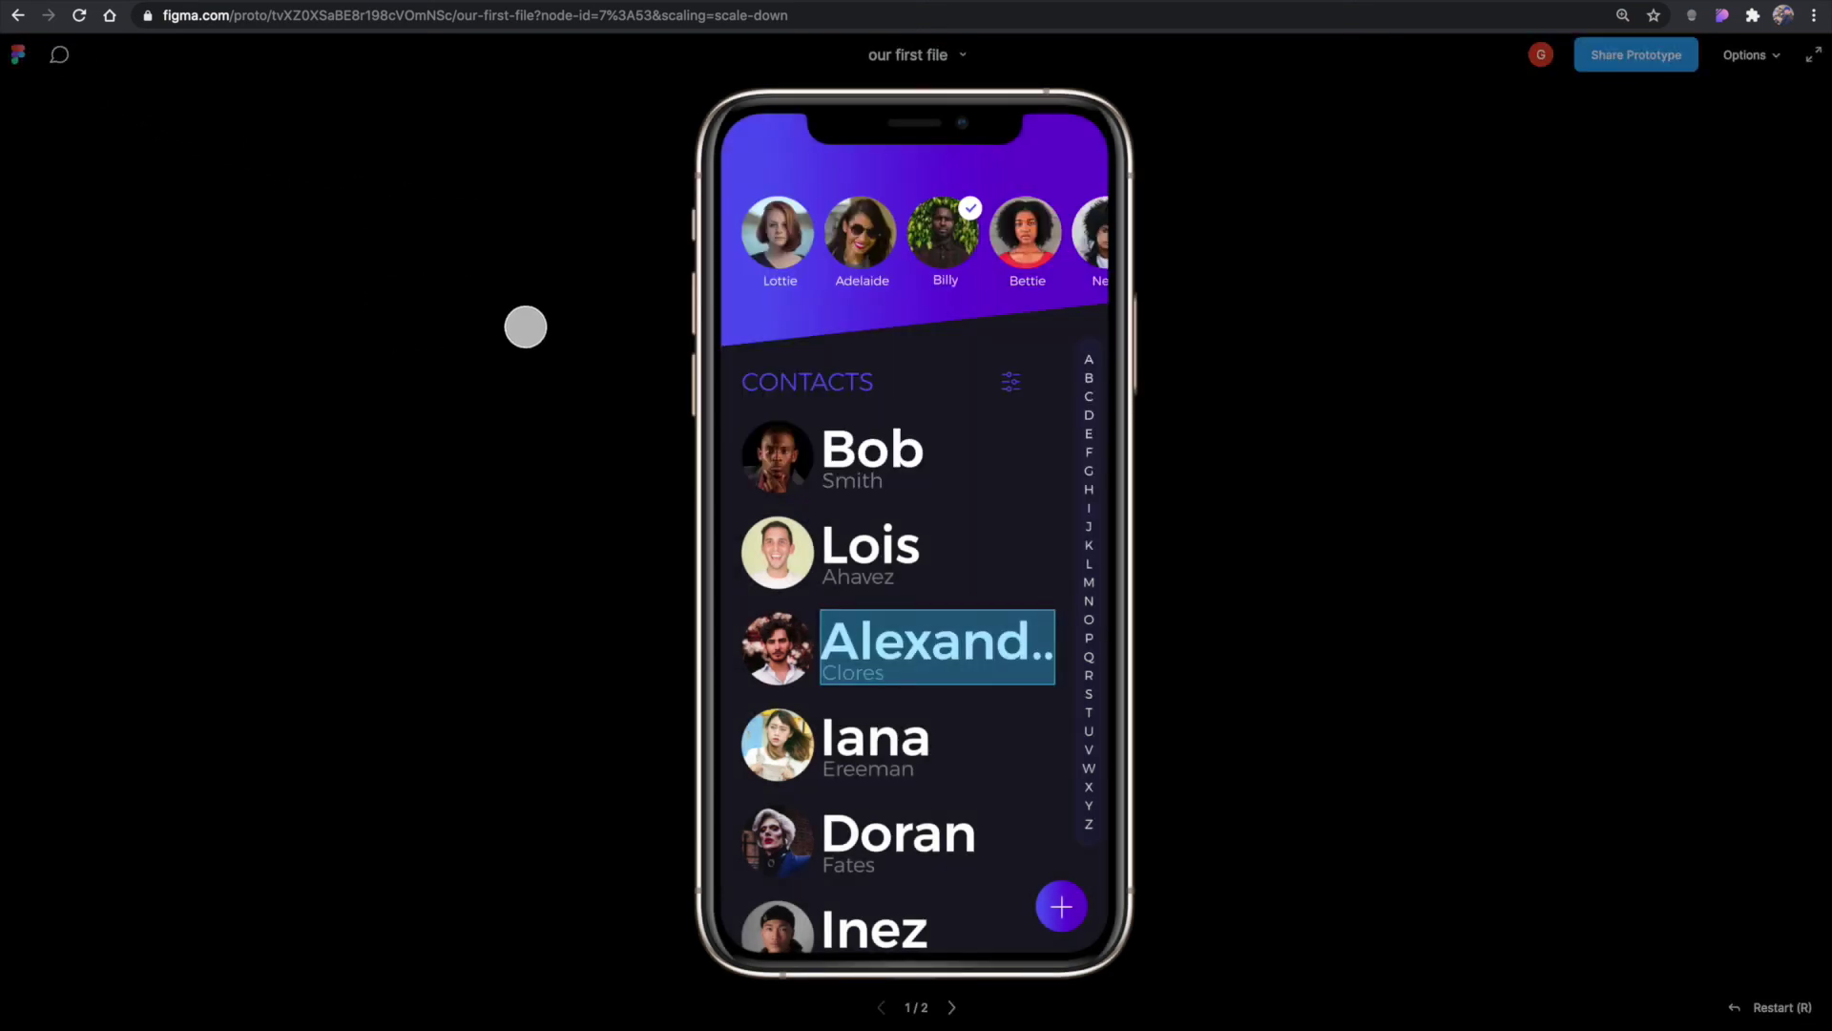
# Post the comment 'I like this' pinned beside Bob, then close the thread and hide pins.
pyautogui.click(60, 57)
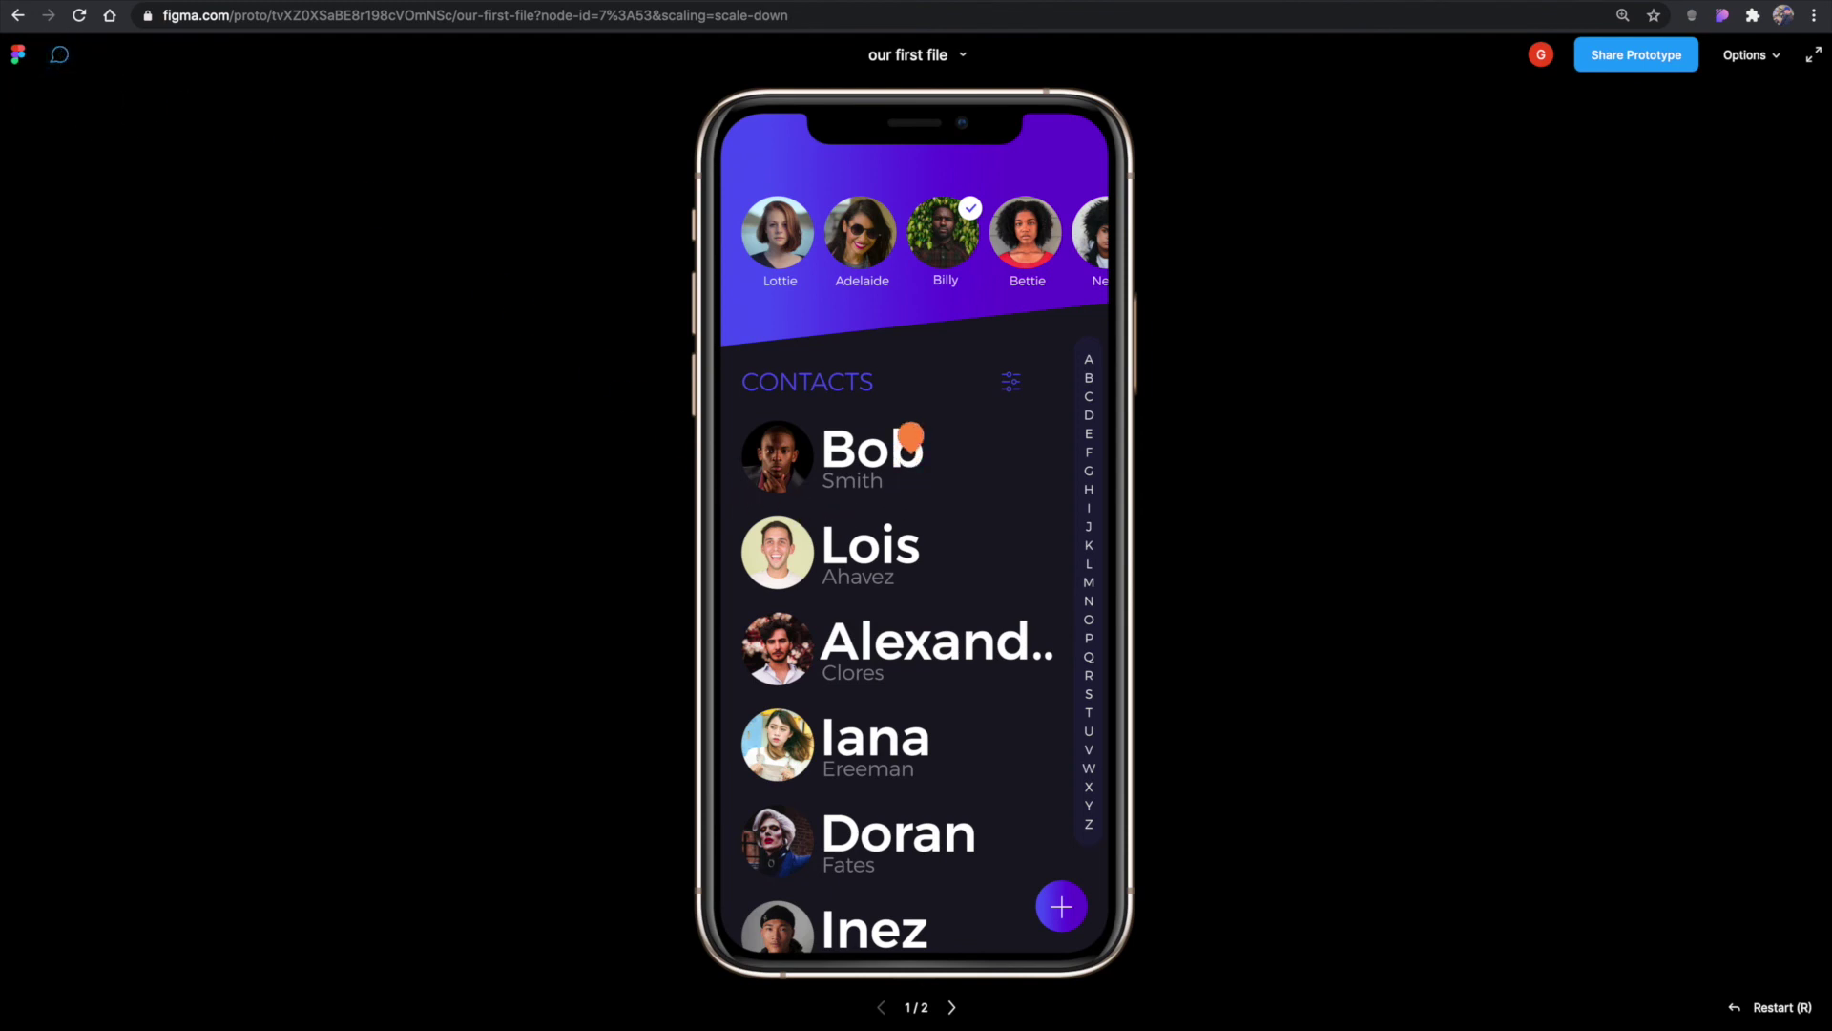
pyautogui.click(916, 424)
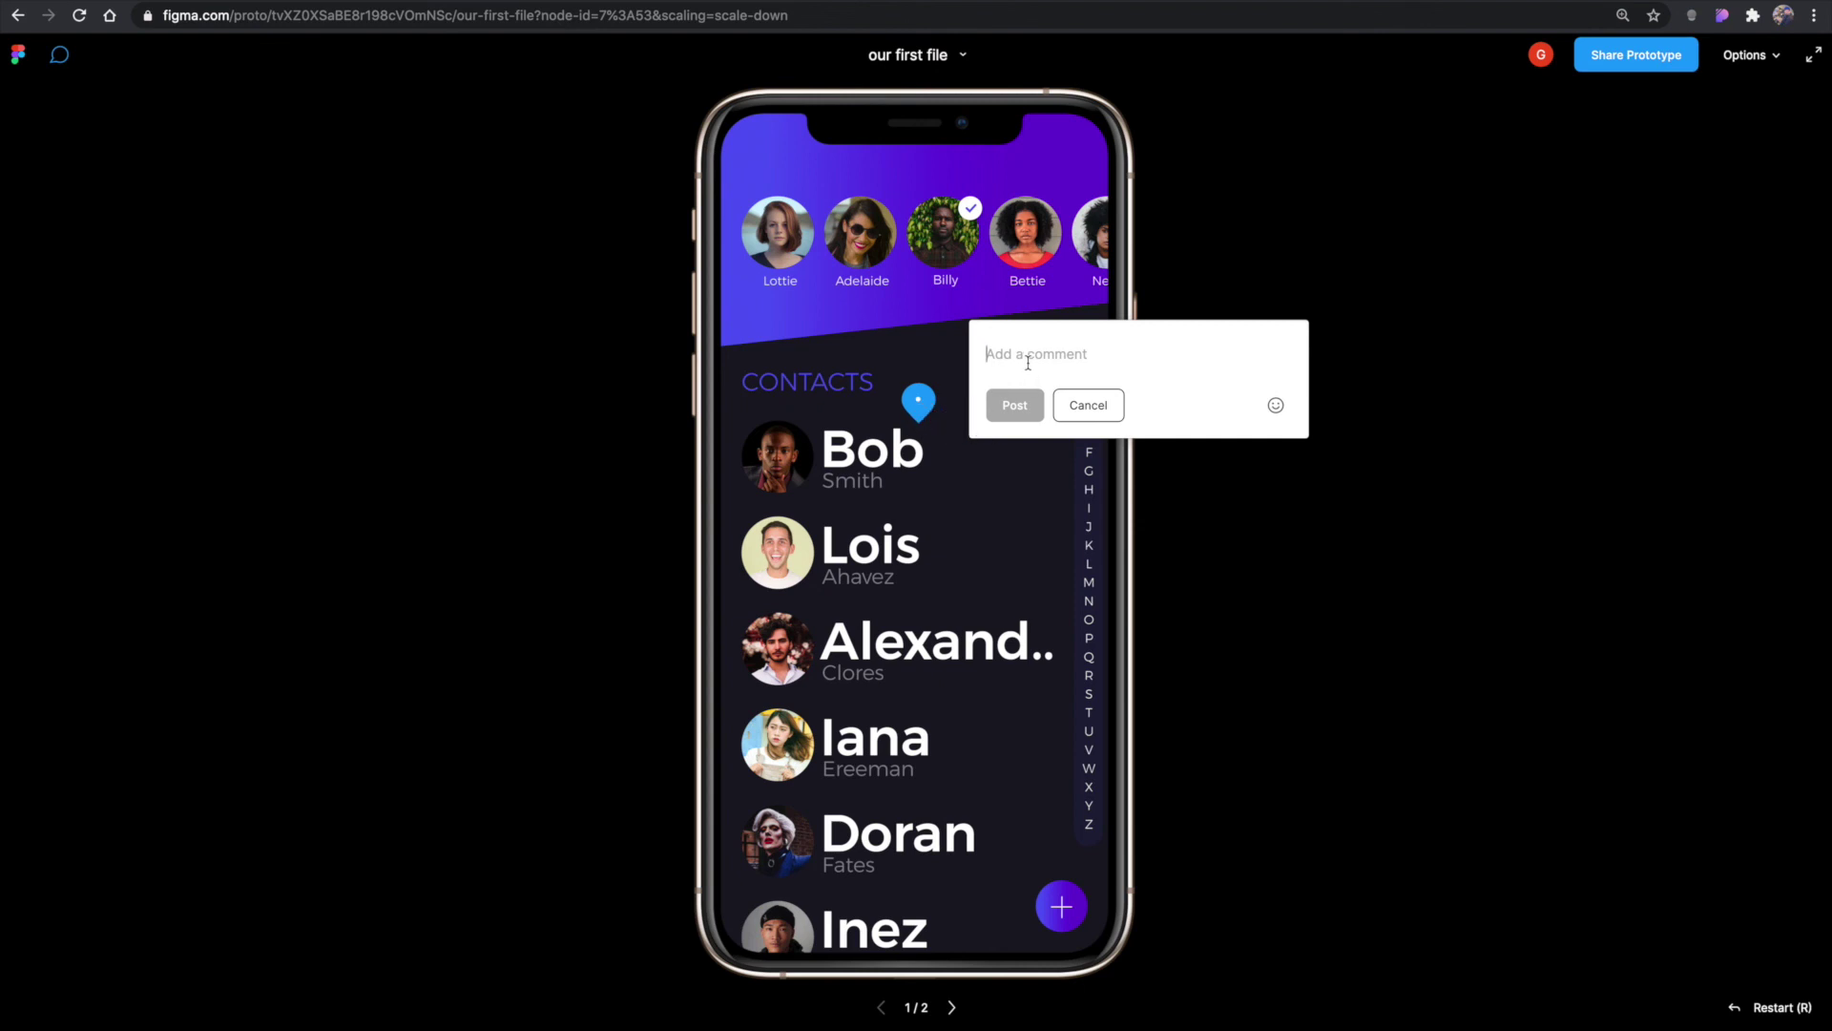
pyautogui.write('a')
pyautogui.press('BackSpace')
pyautogui.write('I like this')
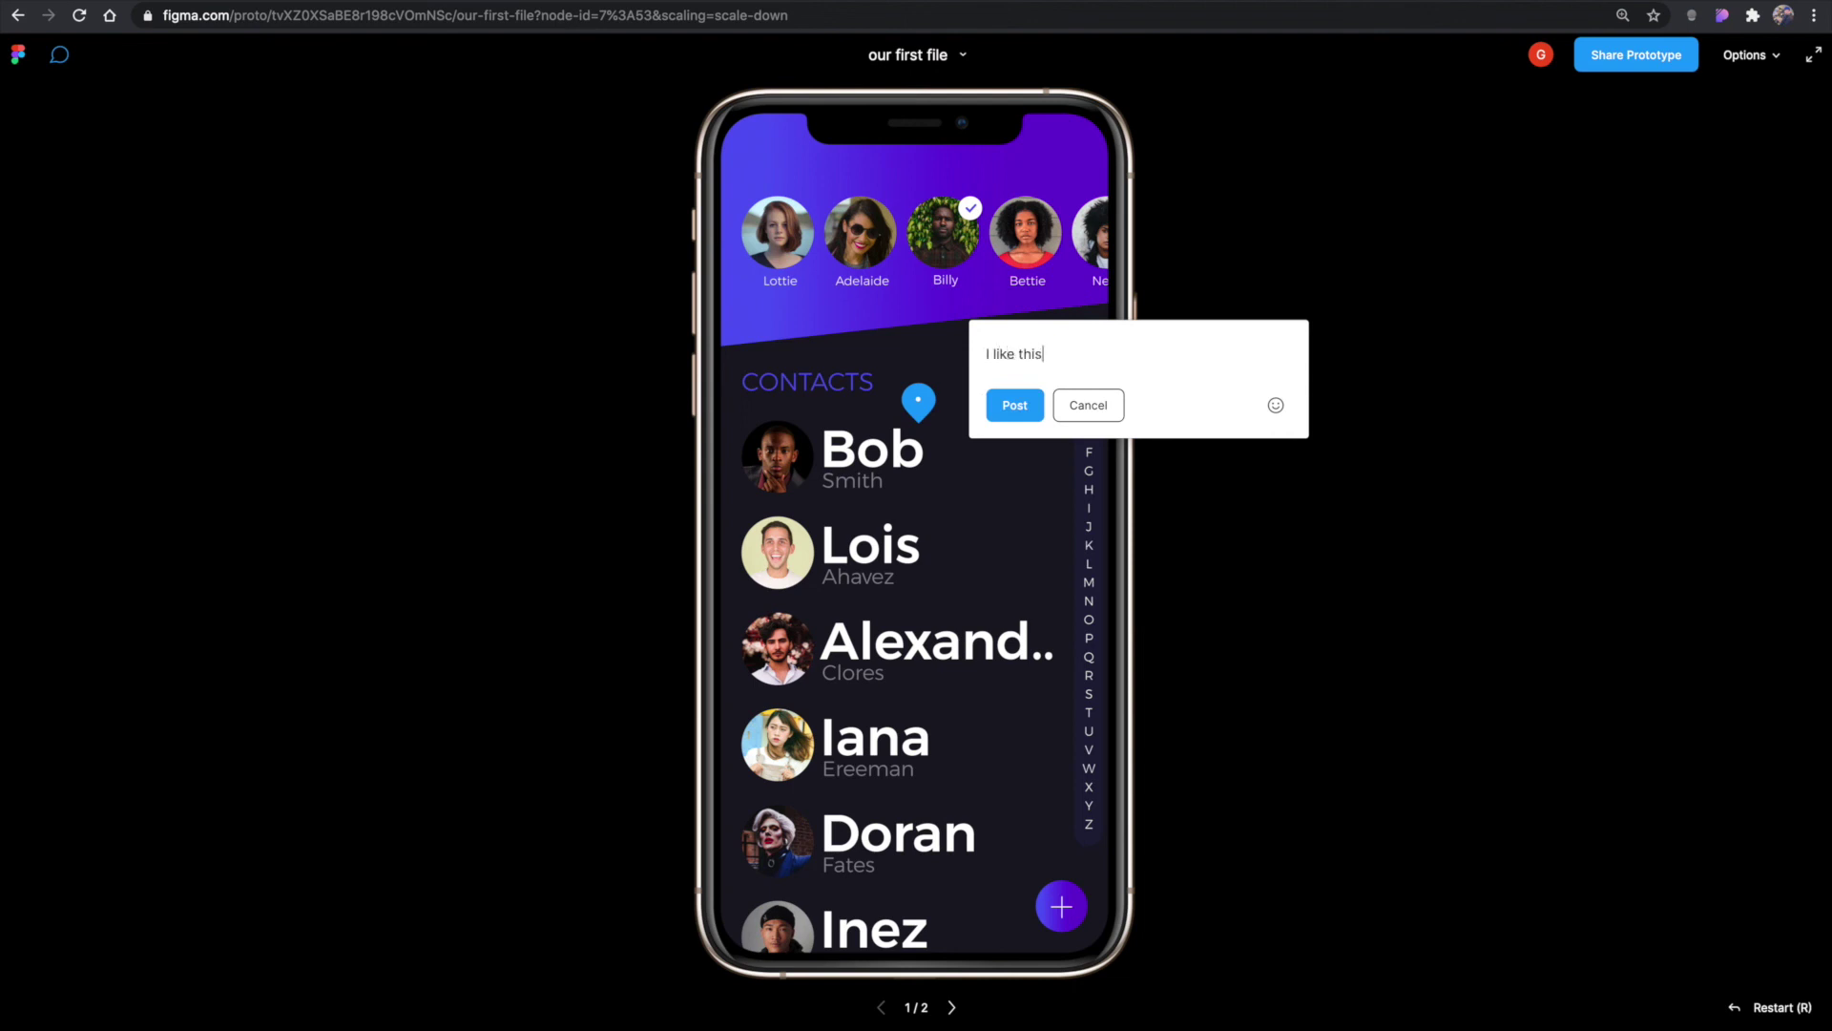
pyautogui.click(1015, 405)
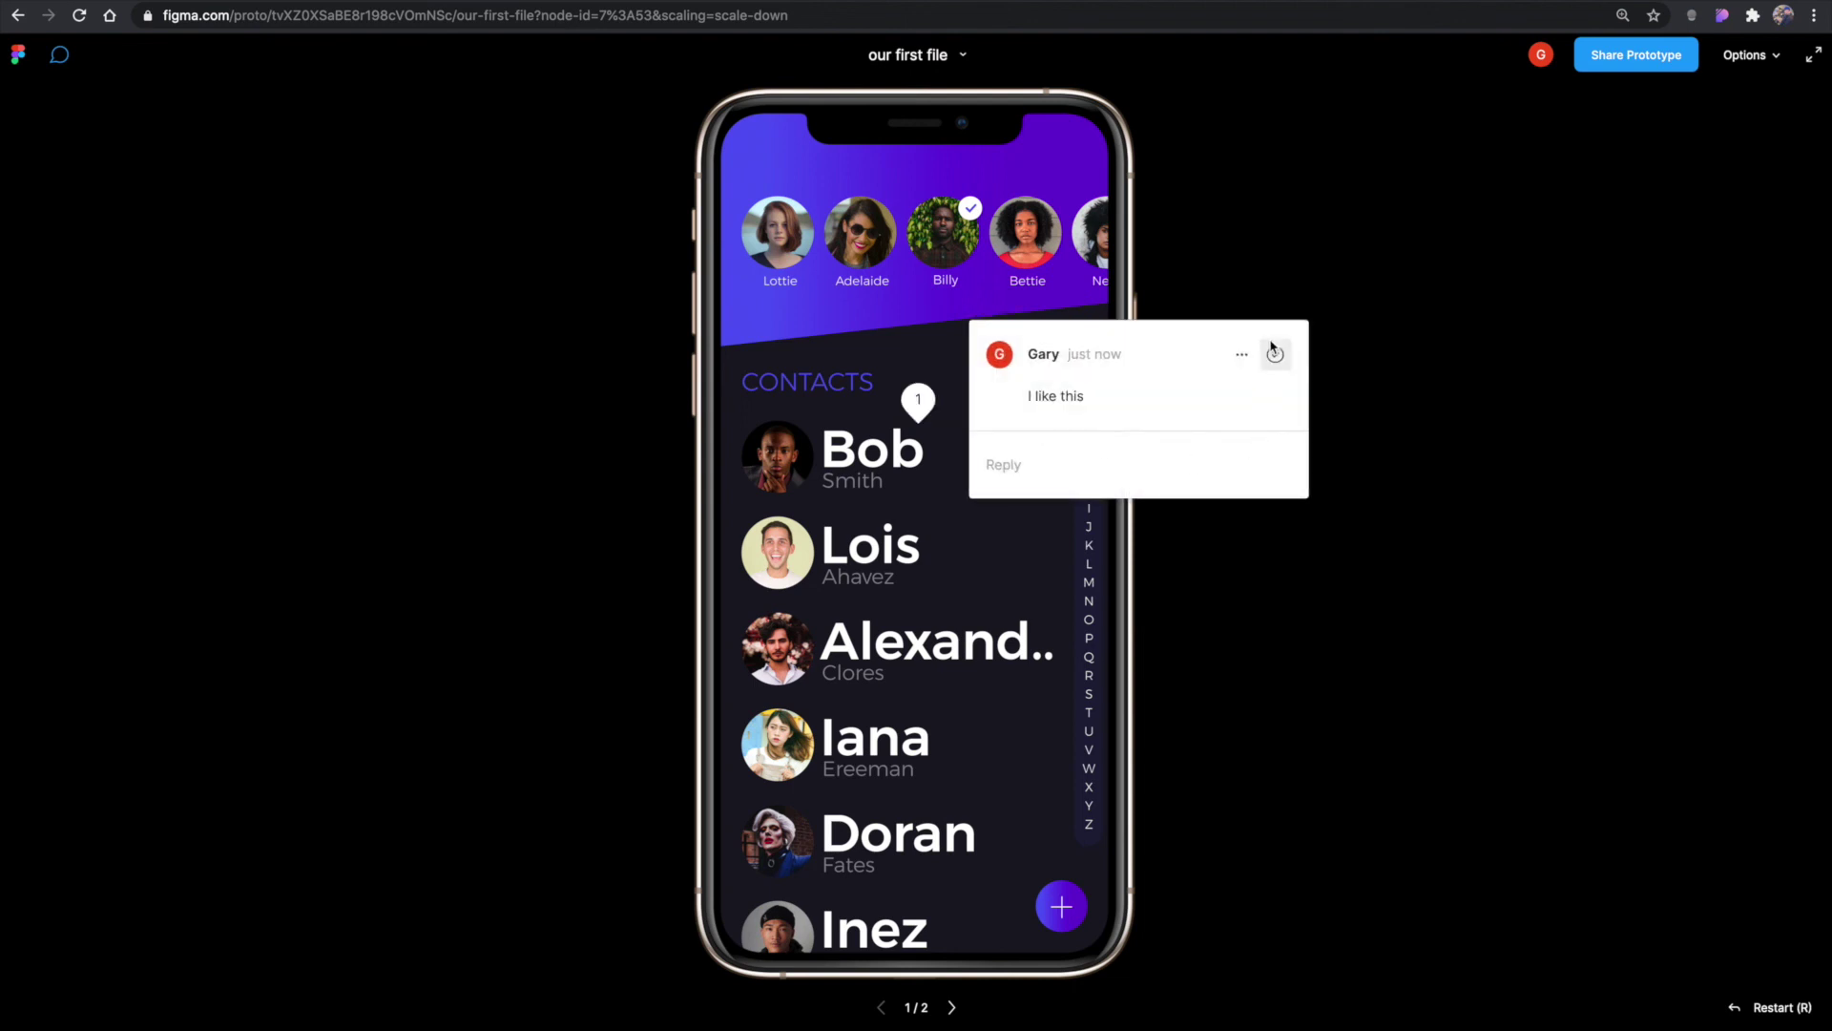
pyautogui.click(1295, 239)
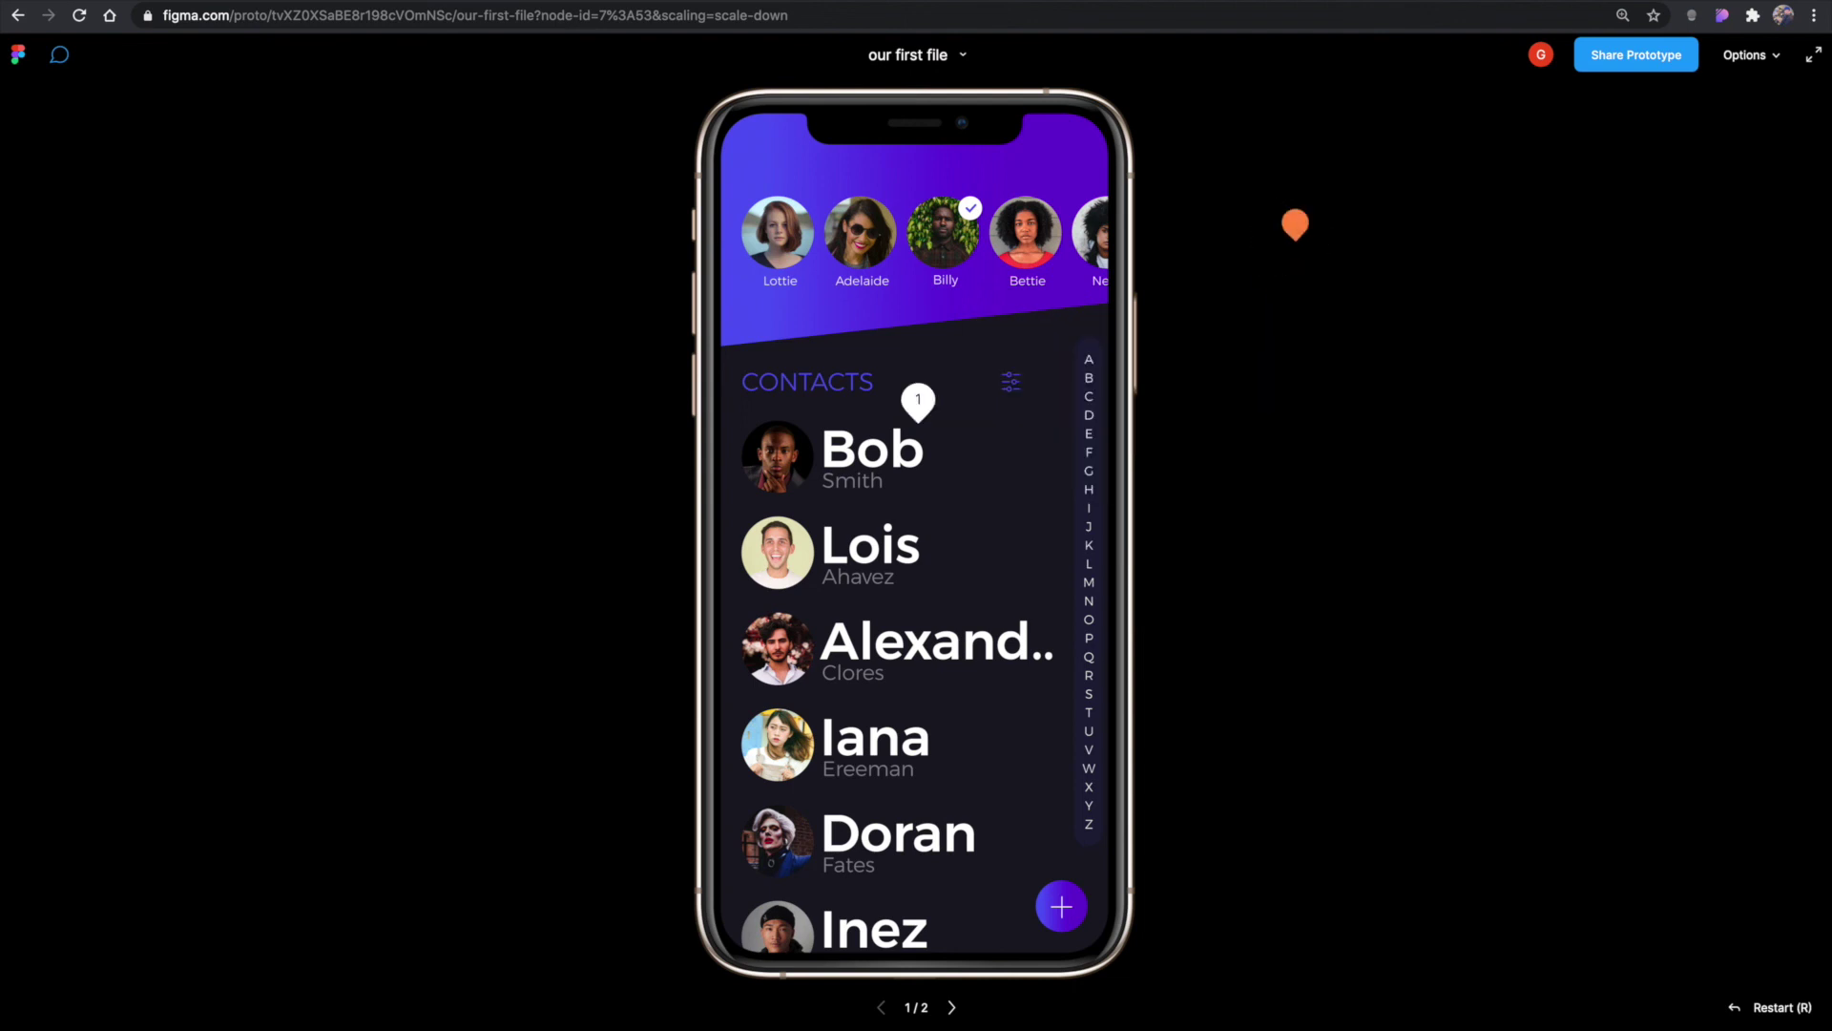
pyautogui.click(60, 63)
# Review the 'I like this' comment in the editor's comments panel, then return to Move mode.
pyautogui.click(60, 63)
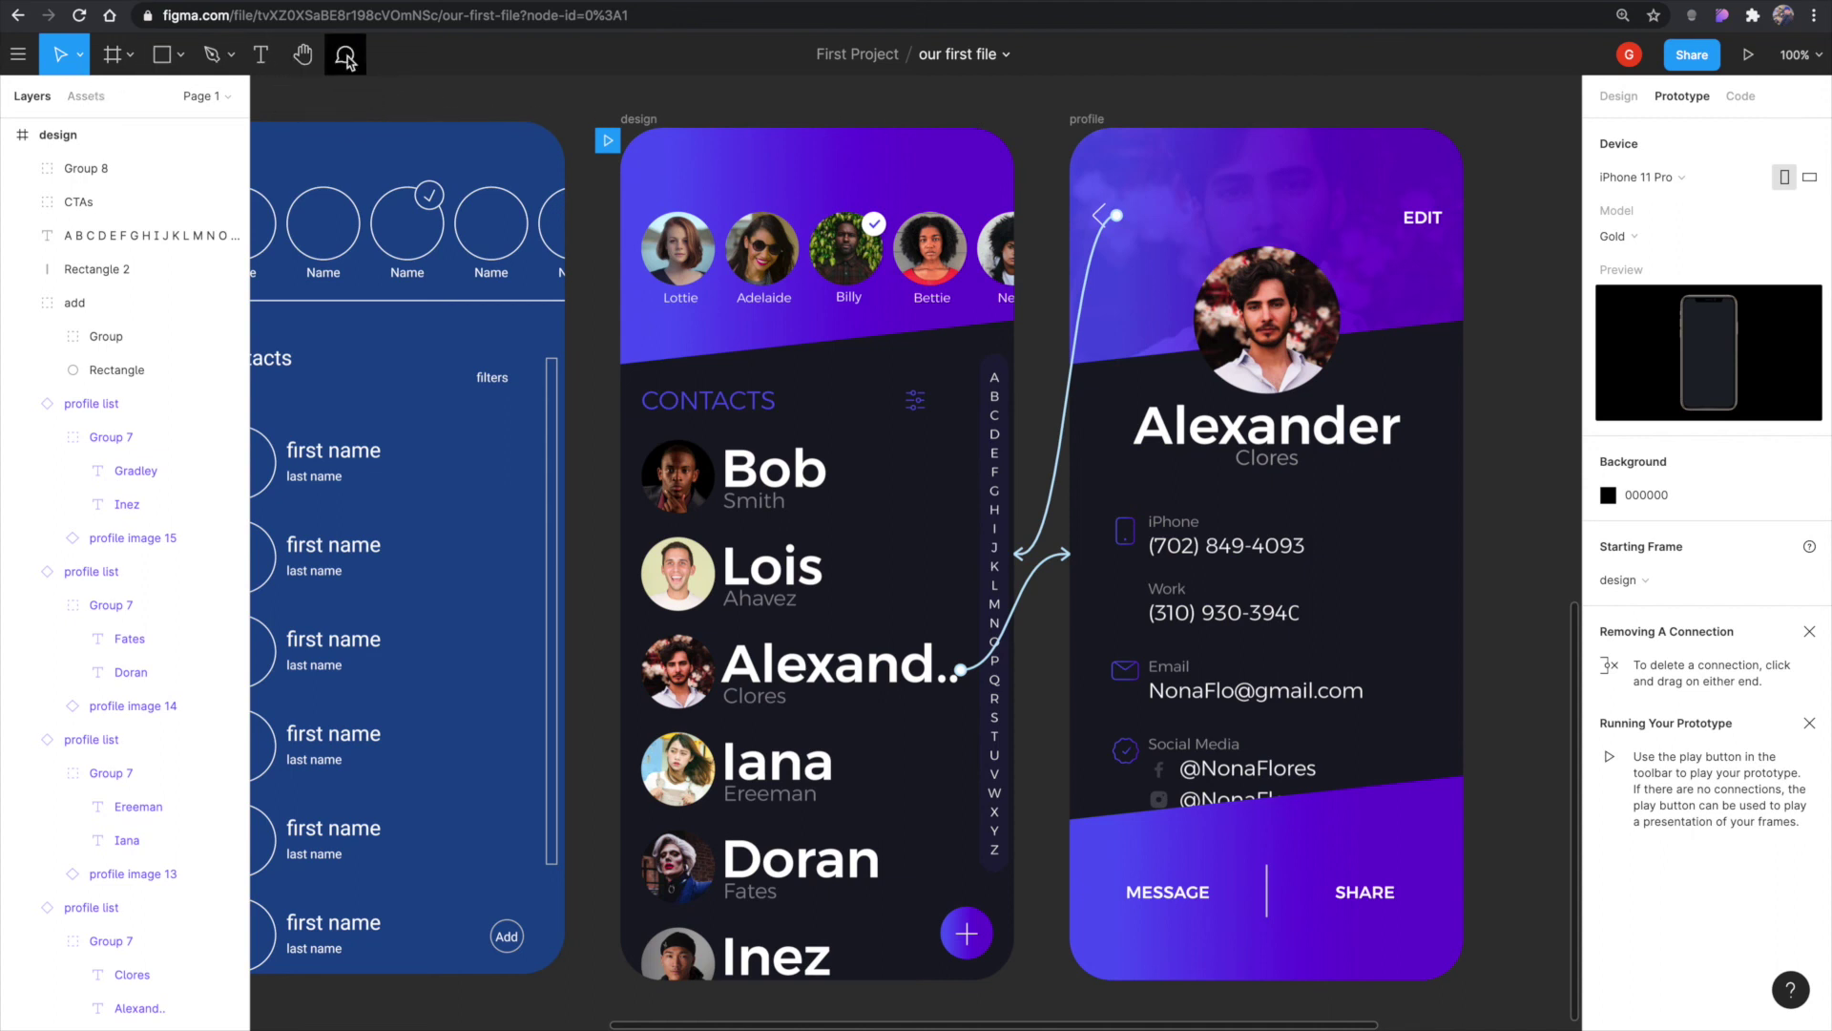
pyautogui.click(345, 58)
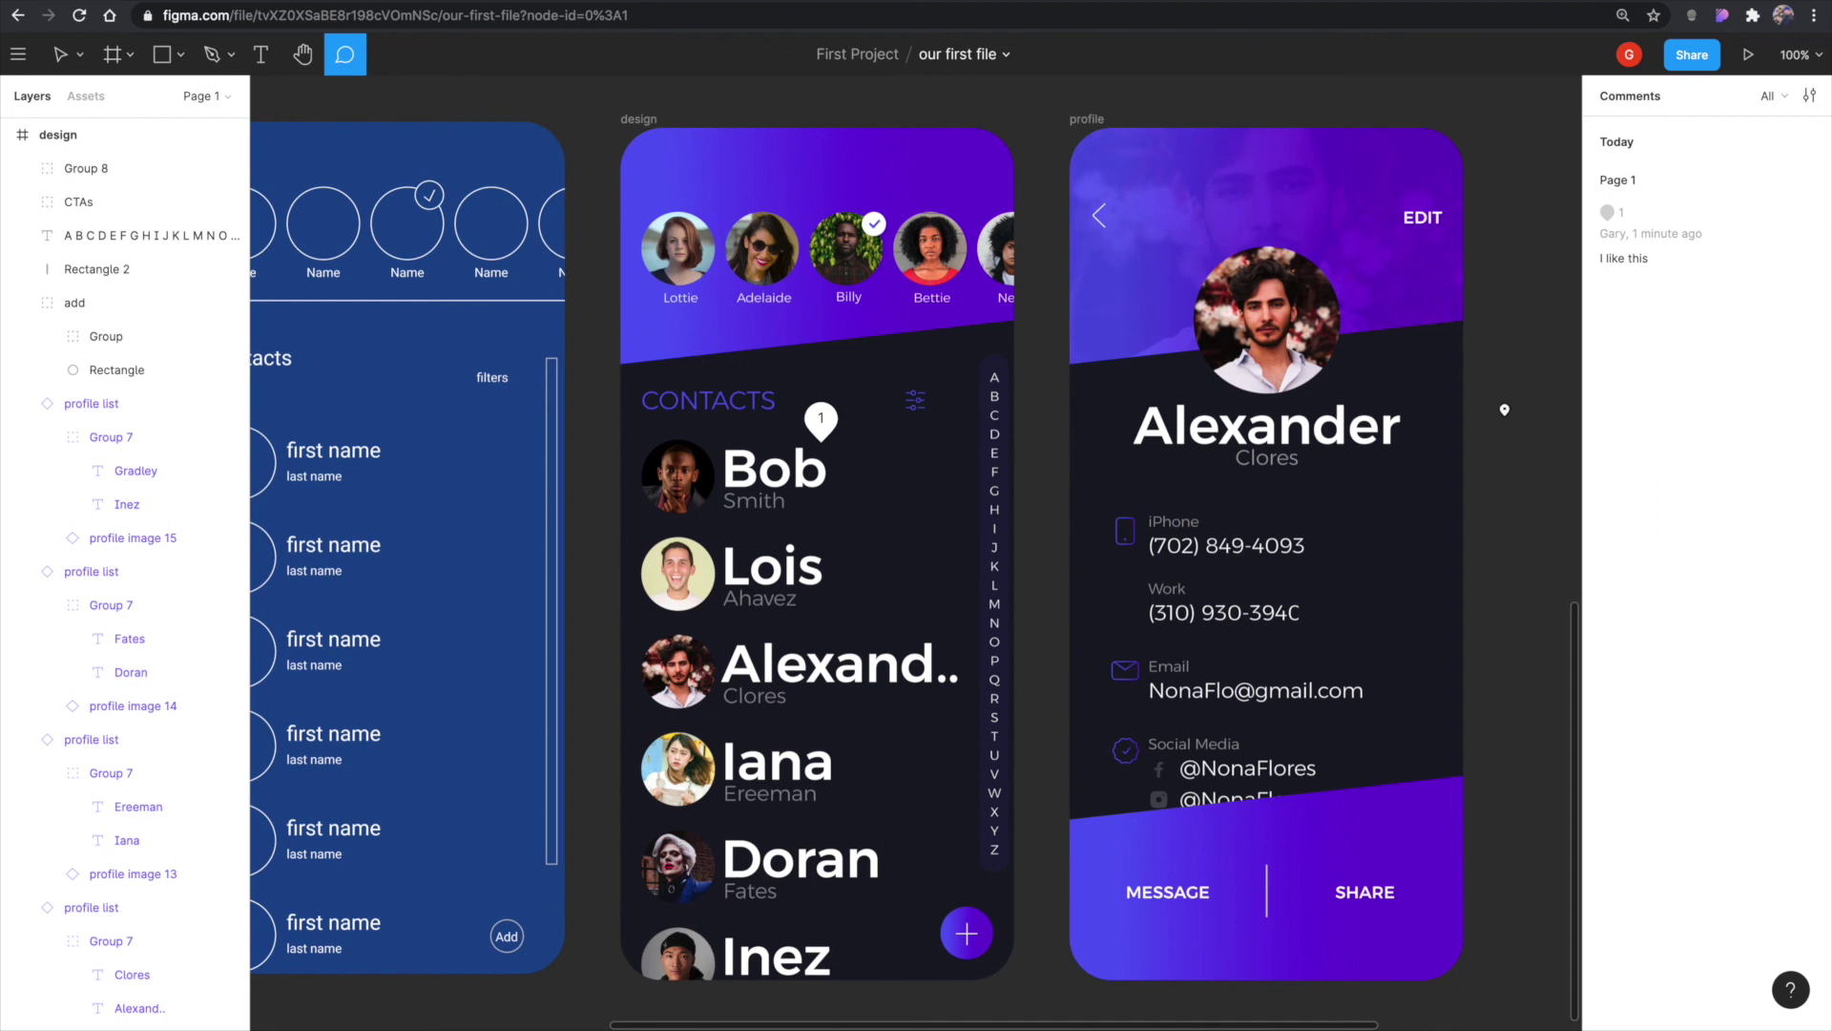
pyautogui.press('Escape')
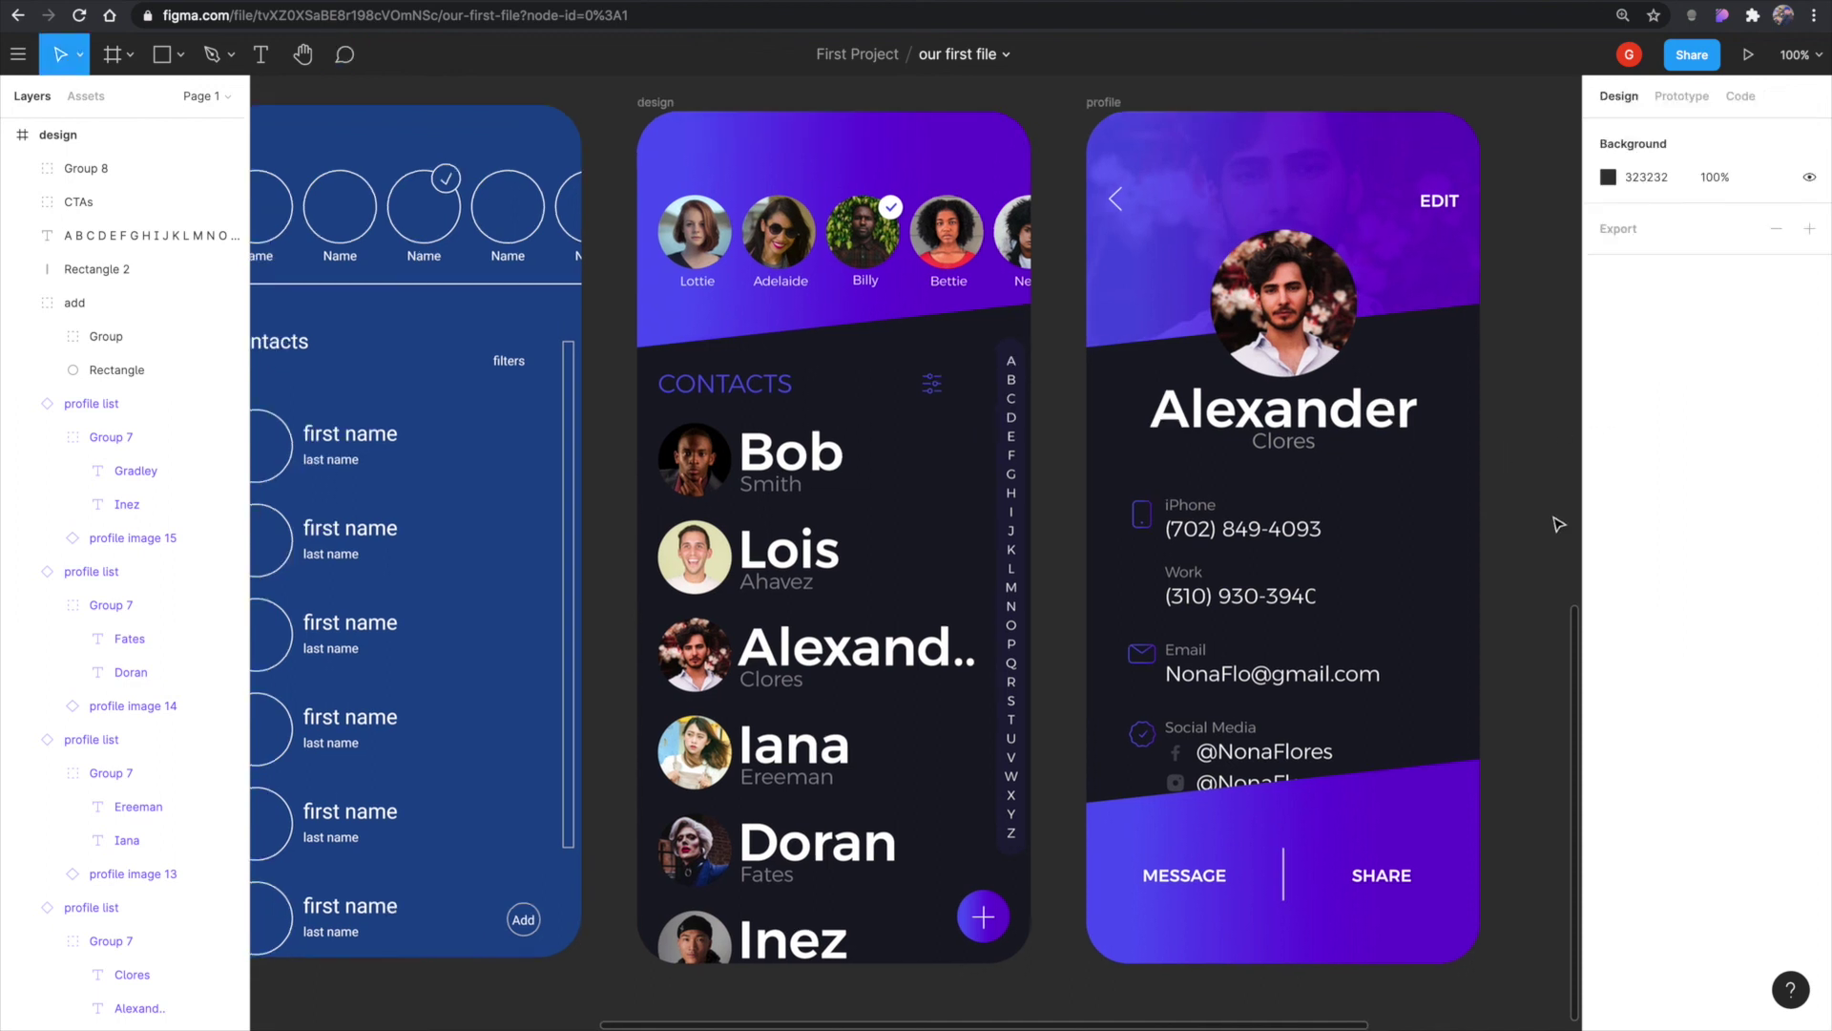
pyautogui.moveTo(1526, 524); pyautogui.dragTo(1494, 539)
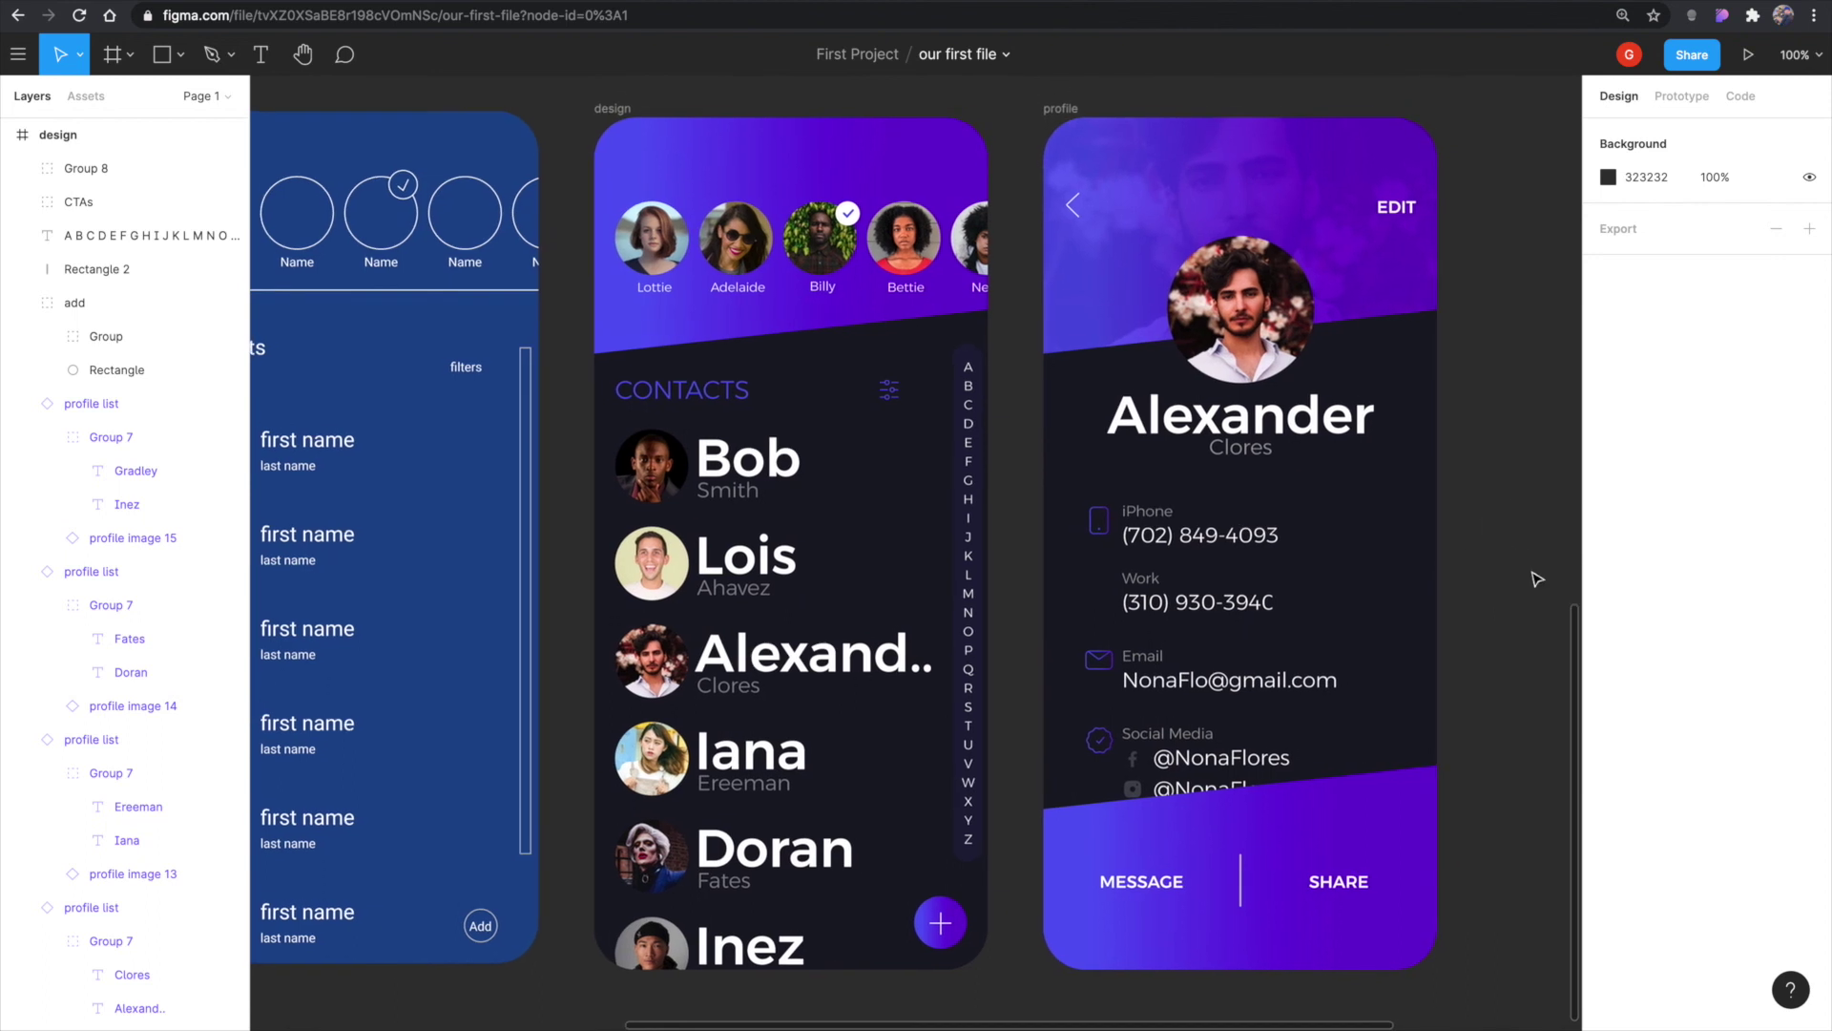